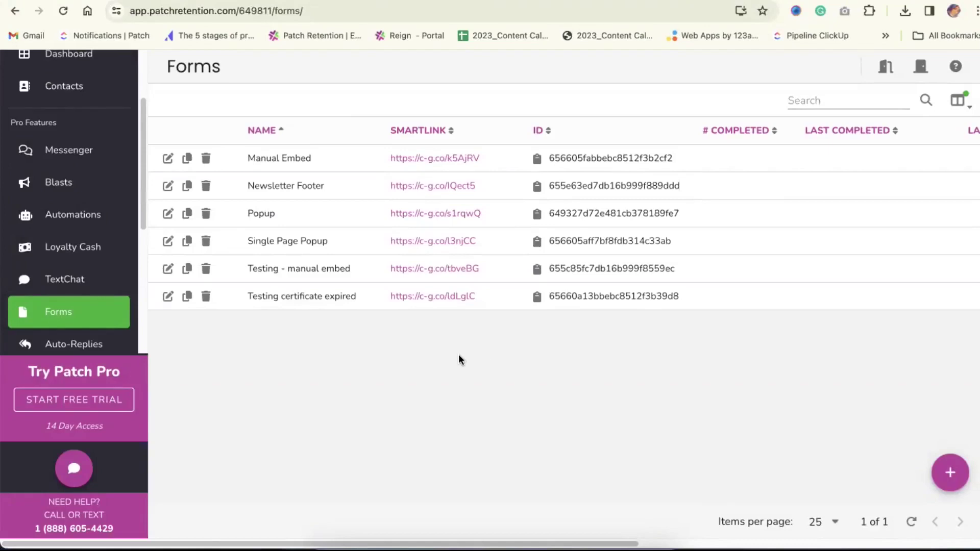
Create a new Patch Retention form named 'Webinar Form'
left_click(951, 470)
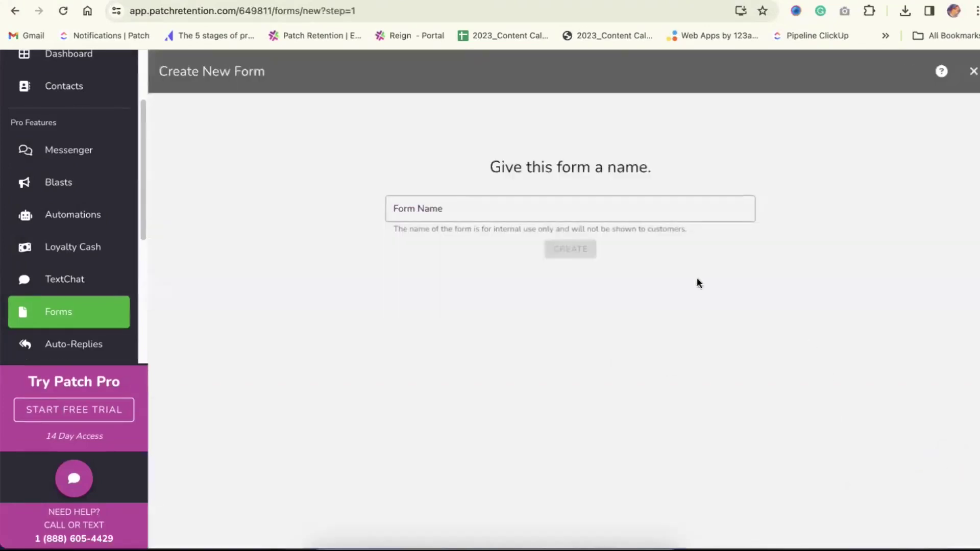
left_click(642, 217)
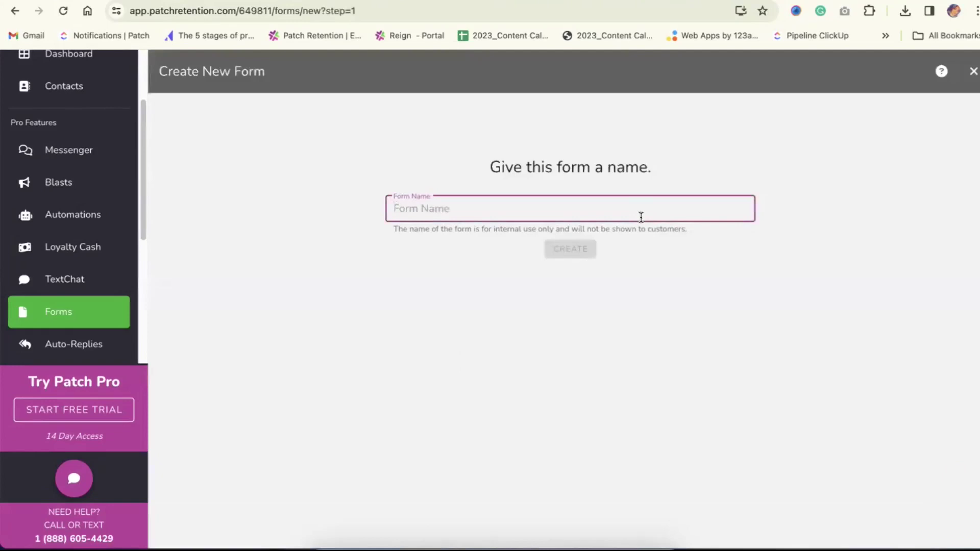
type("Webinar Form")
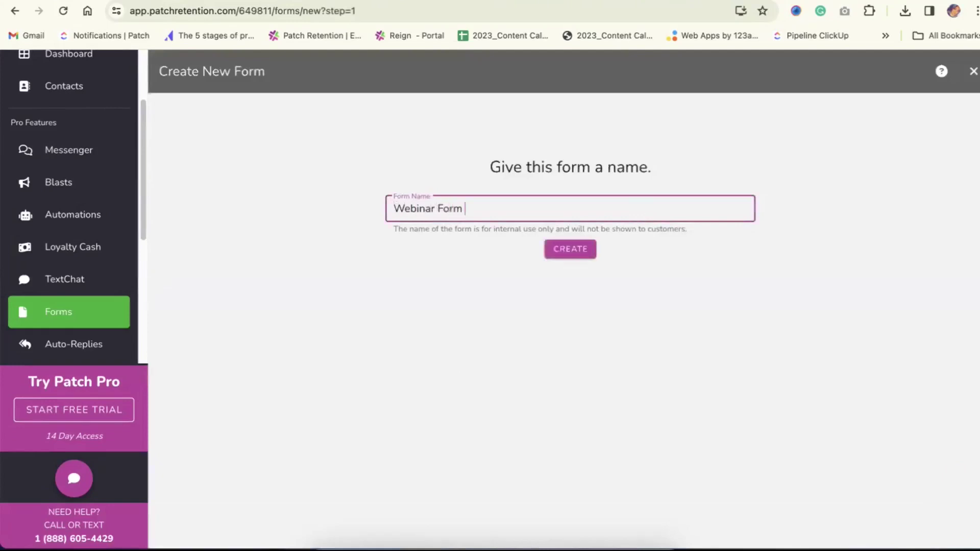
left_click(581, 248)
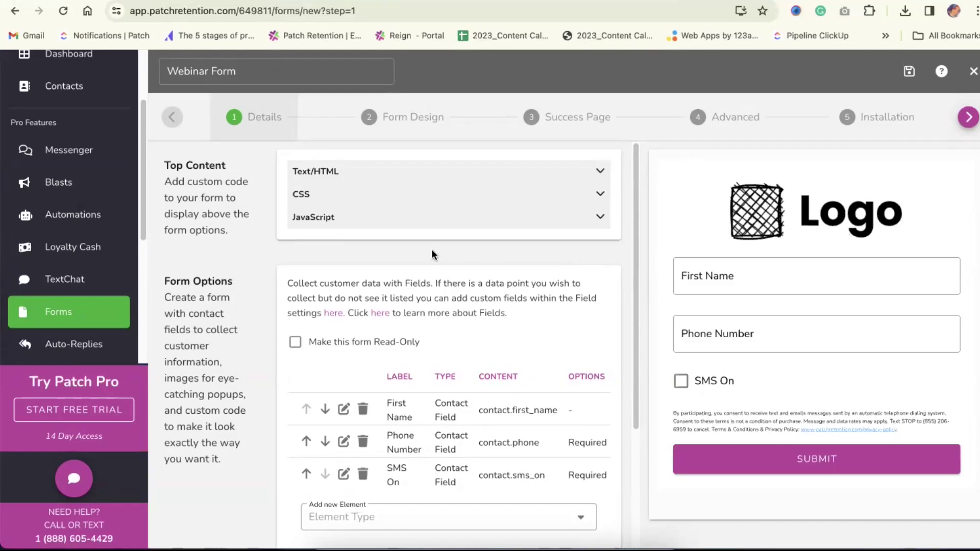
Paste the centred 'Join our VIP Text Club!' heading and early-access paragraph HTML into Top Content's Text/HTML
scroll(431, 252, "down", 3)
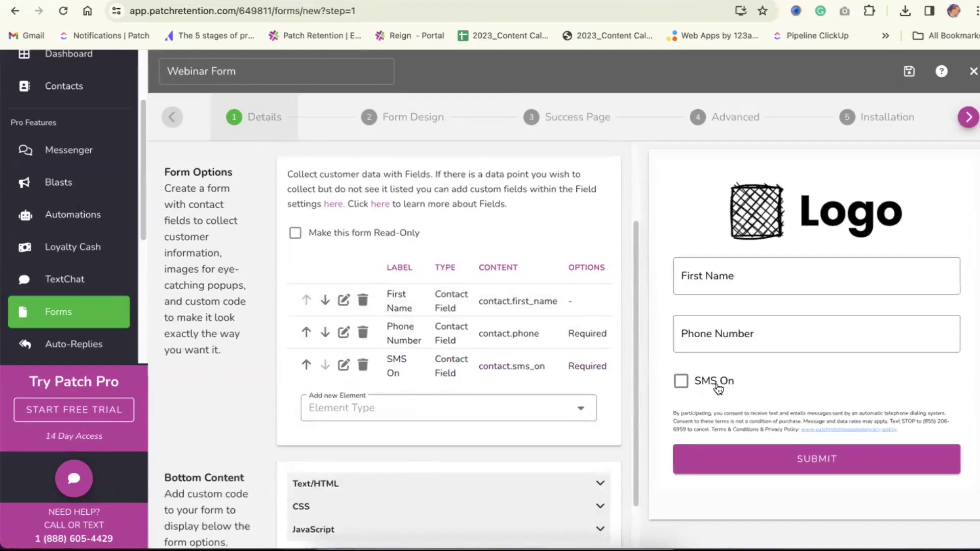
scroll(435, 368, "up", 2)
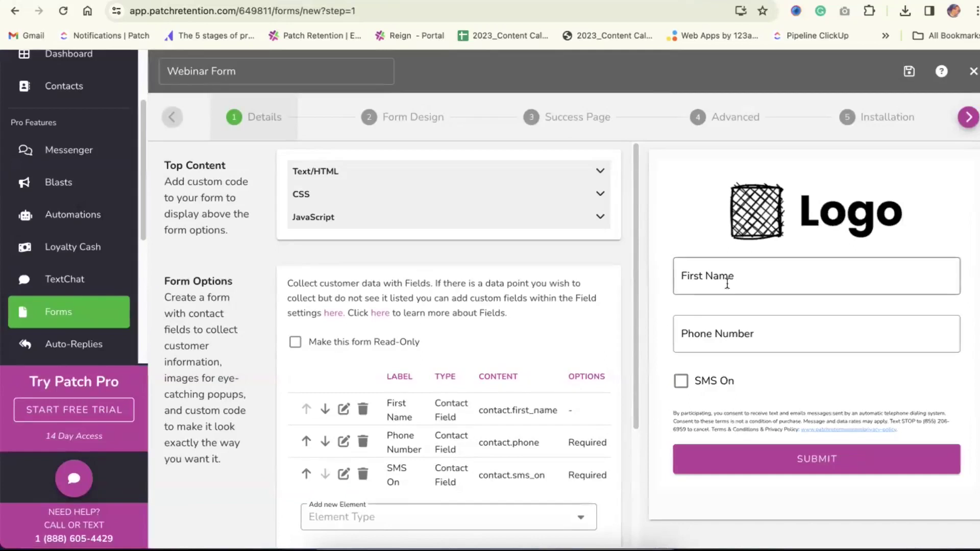
left_click(367, 178)
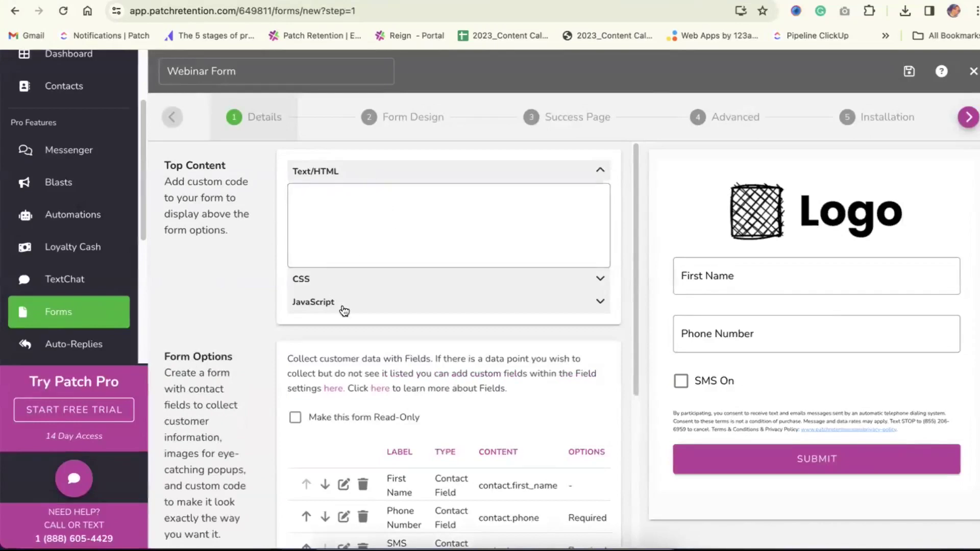
left_click(353, 212)
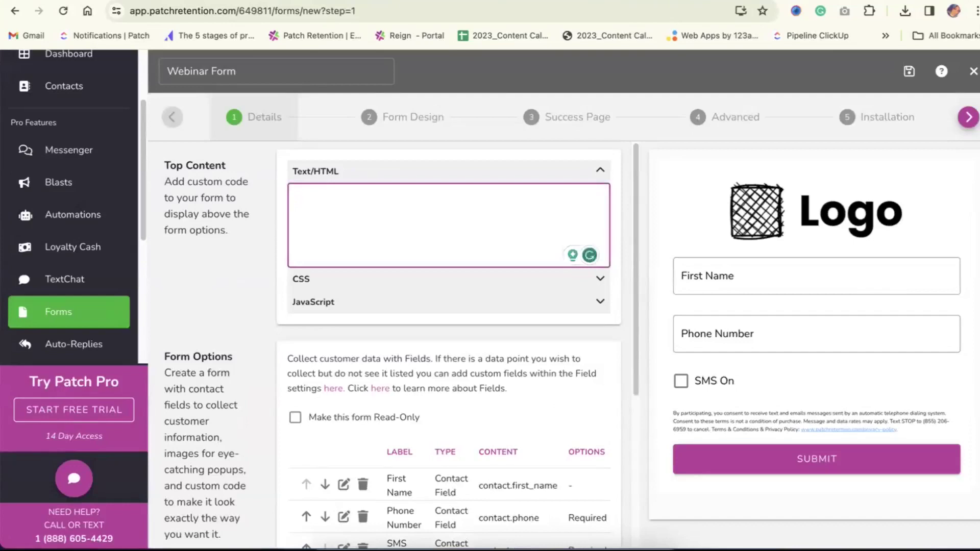
key("super+Tab")
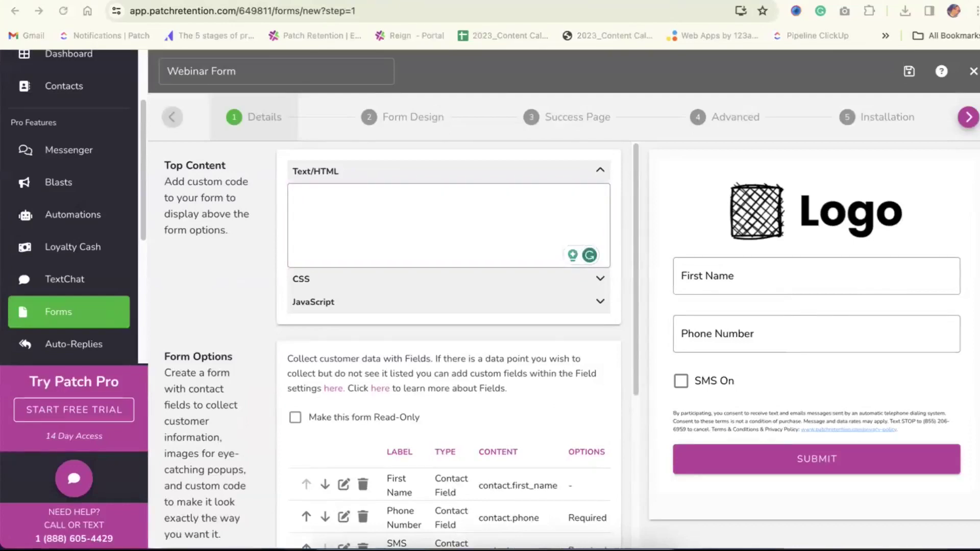
left_click(360, 200)
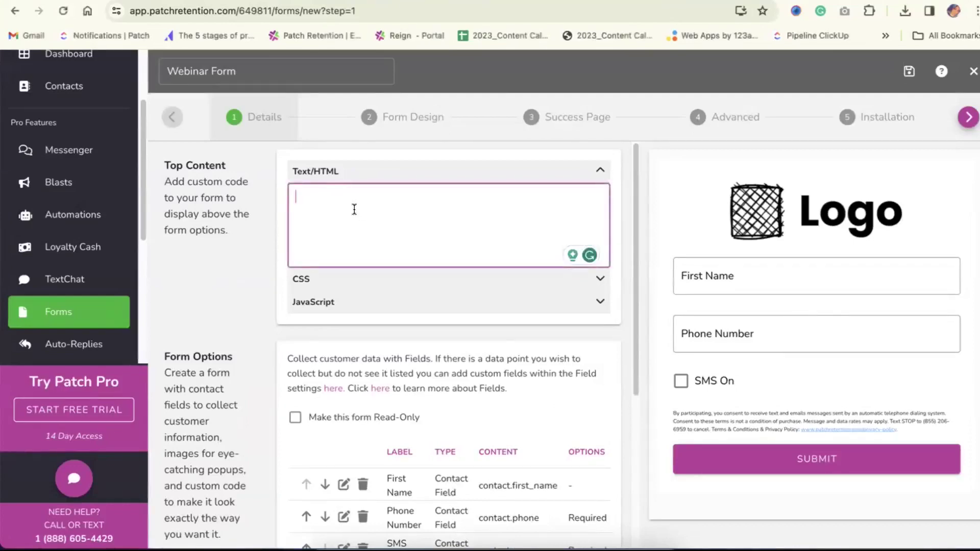
type("<h1 style=\"text-align: center;\"><strong>Join our VIP Text Club!</strong></h1> <br> <p style=\"text-align: center;\">Get early access to new launches, early bird exclusive discounts, and so much more!</p>")
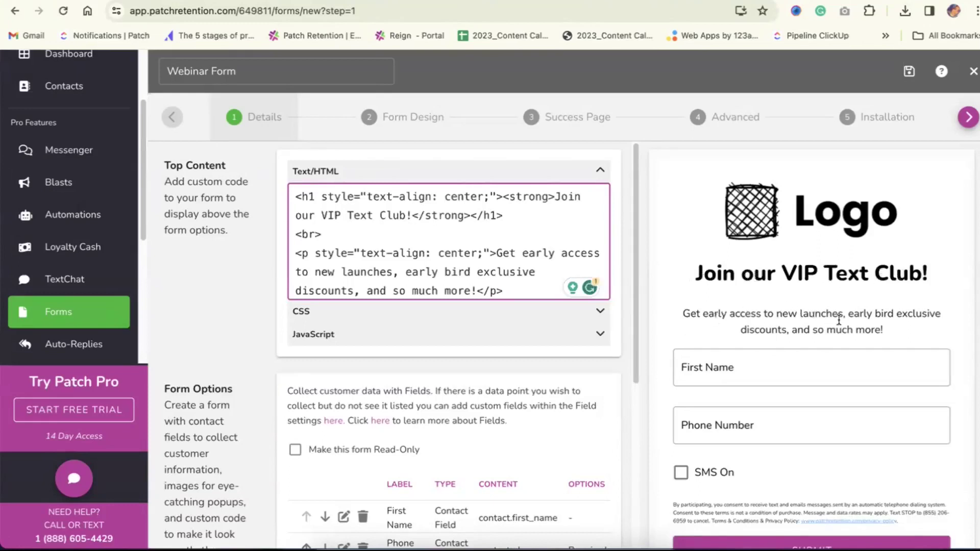
scroll(817, 317, "down", 1)
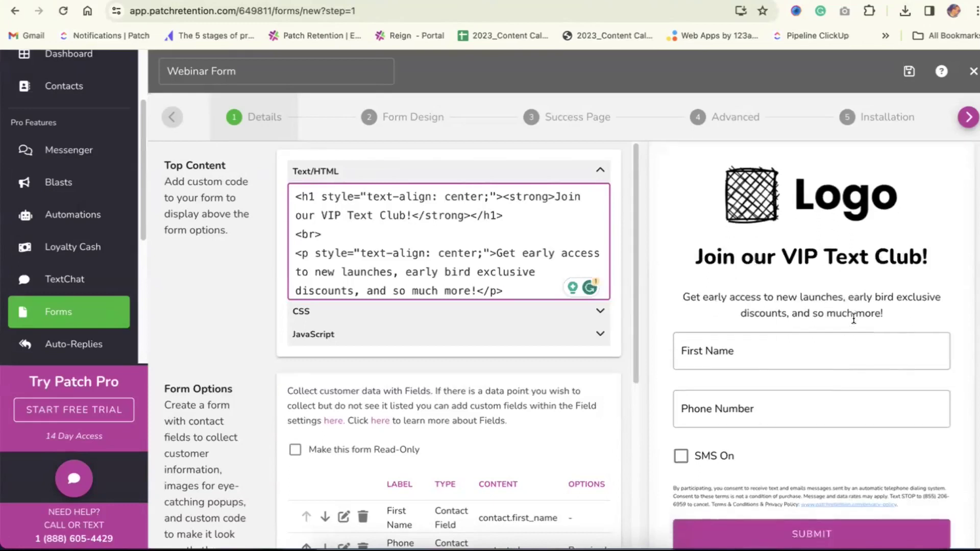
scroll(532, 360, "down", 3)
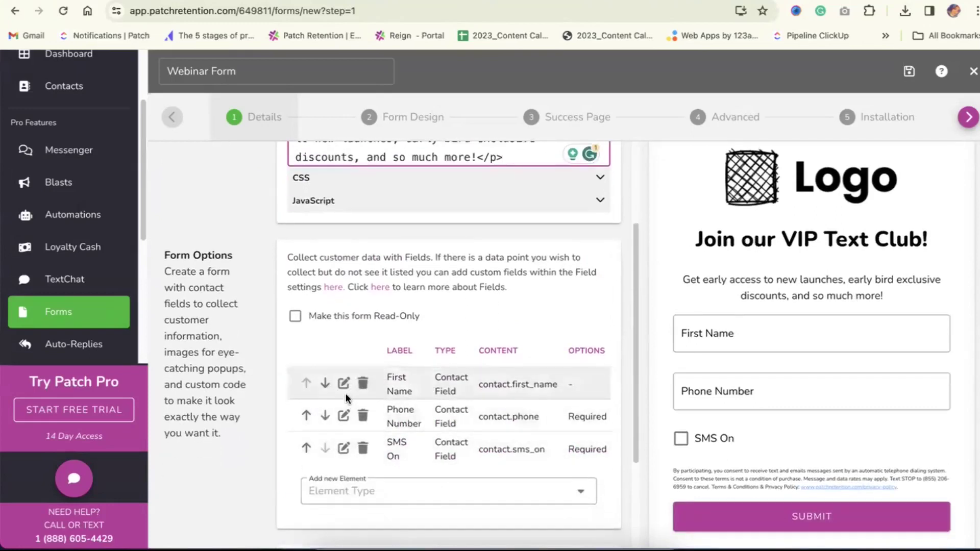
Move First Name below Phone Number, then restore it to the top
left_click(351, 491)
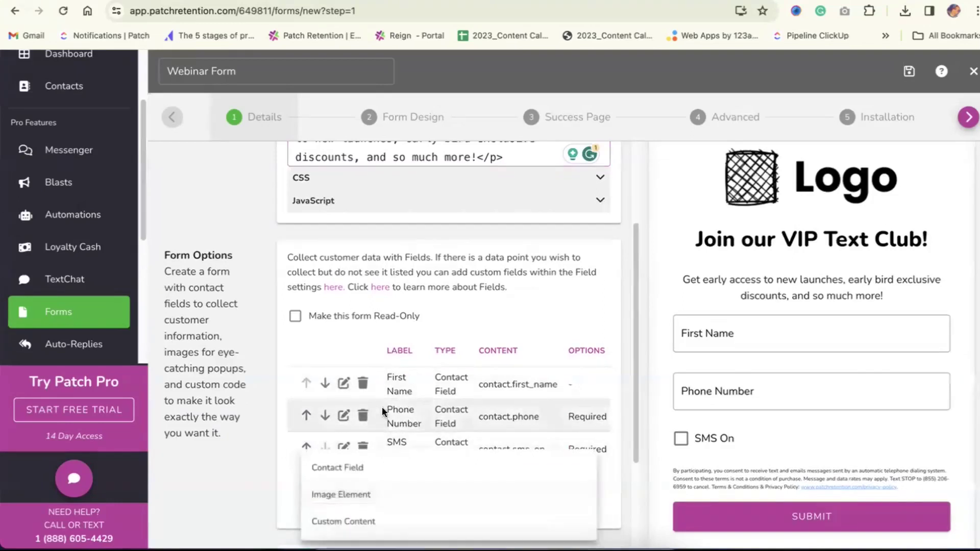
left_click(449, 326)
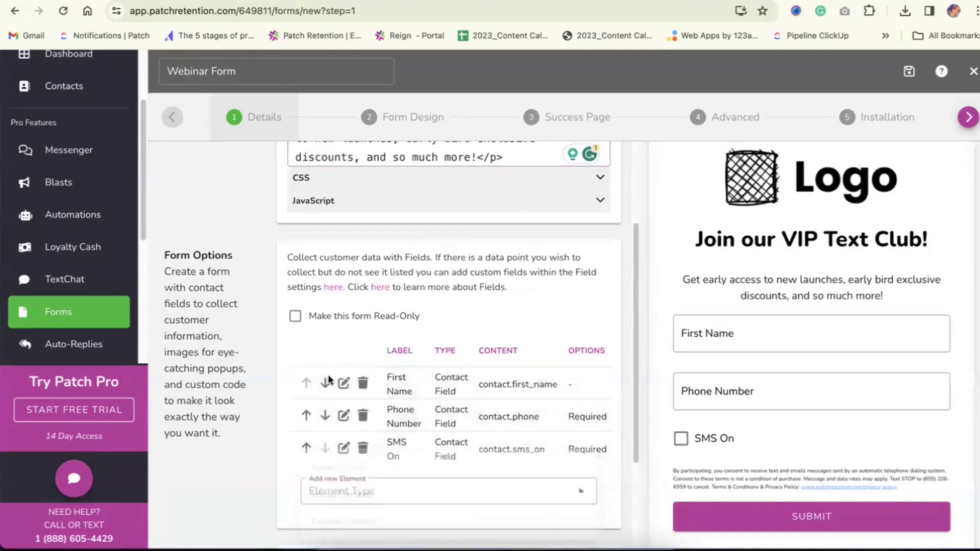
left_click(325, 387)
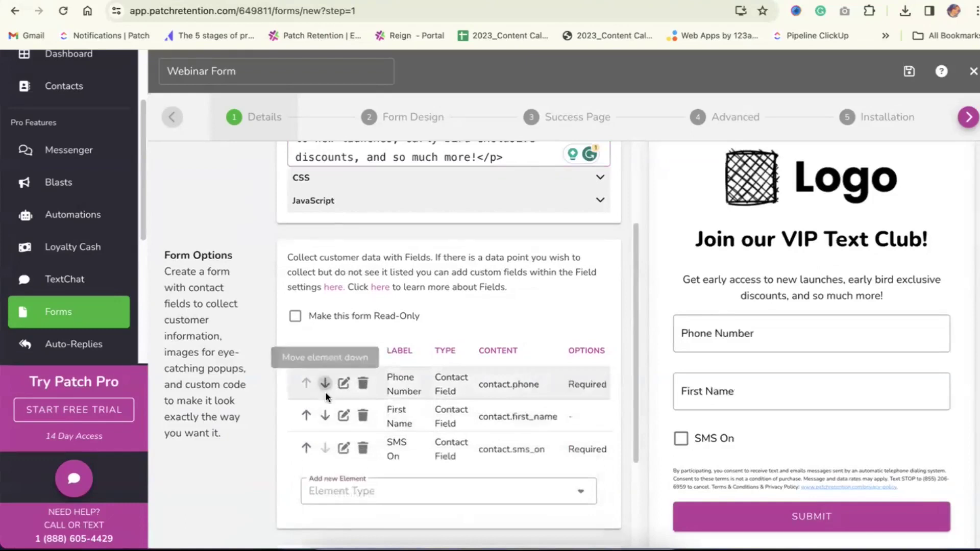
left_click(307, 416)
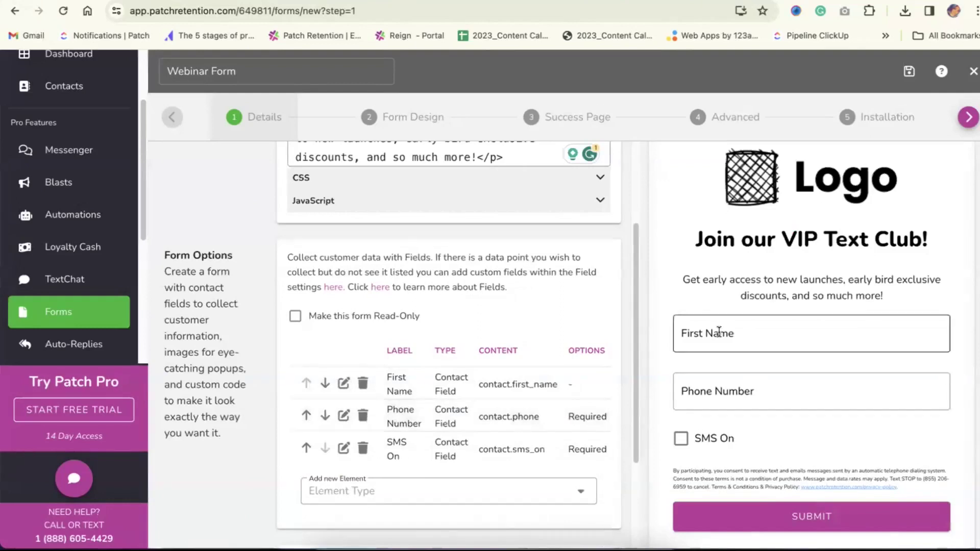
Add a required Email Address contact field and save it
left_click(392, 492)
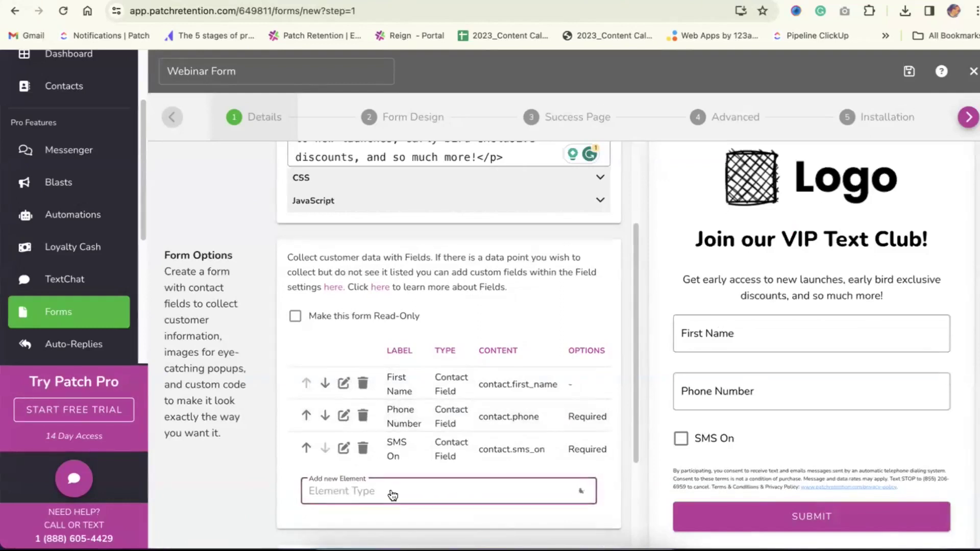
left_click(390, 473)
left_click(333, 213)
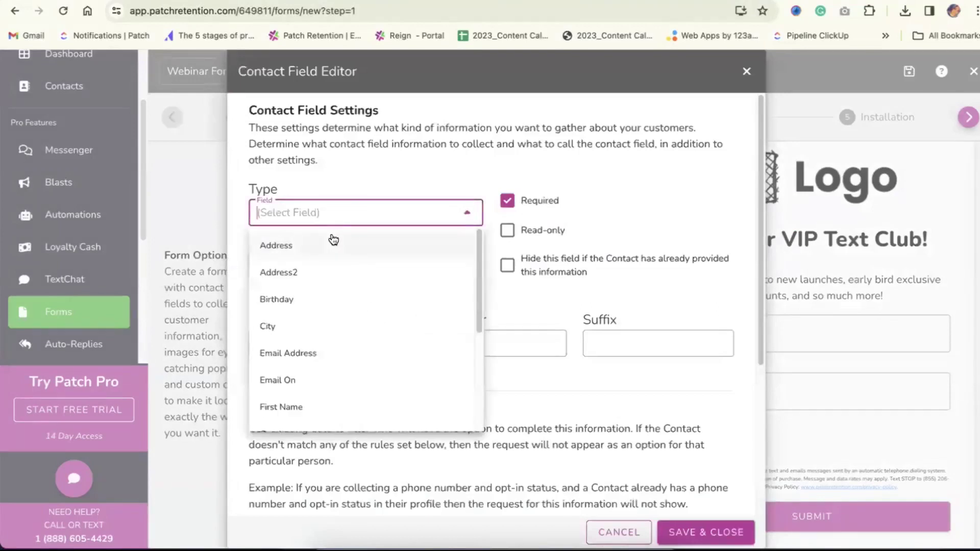
type("ema")
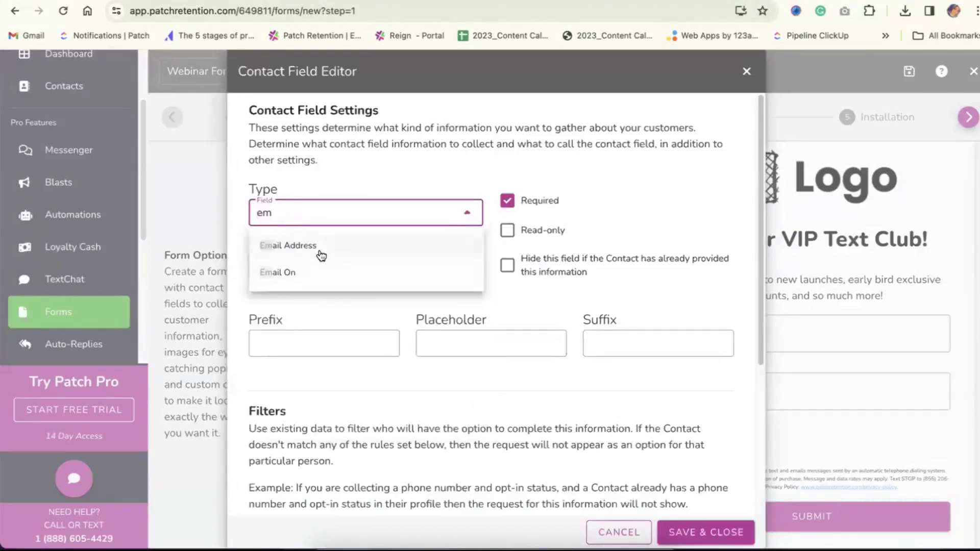
left_click(322, 250)
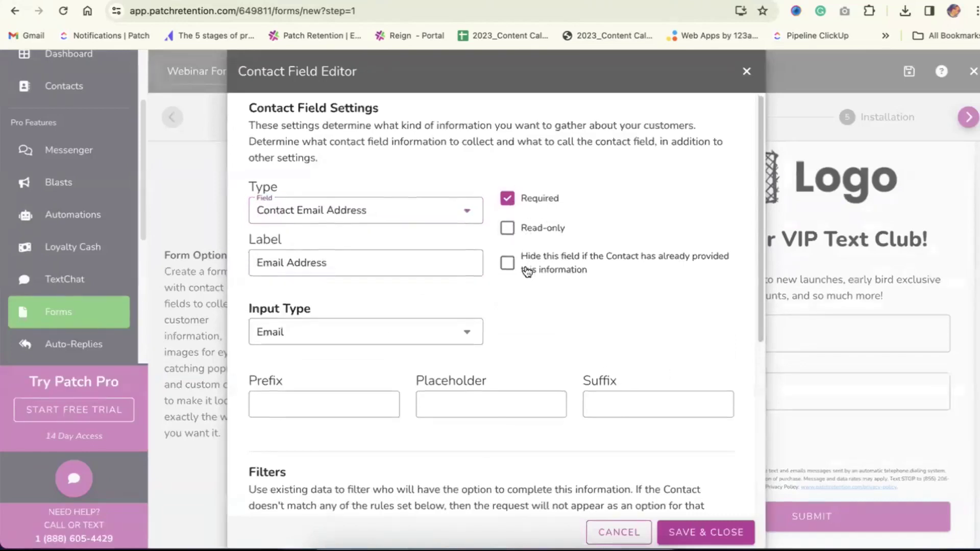
scroll(480, 314, "down", 5)
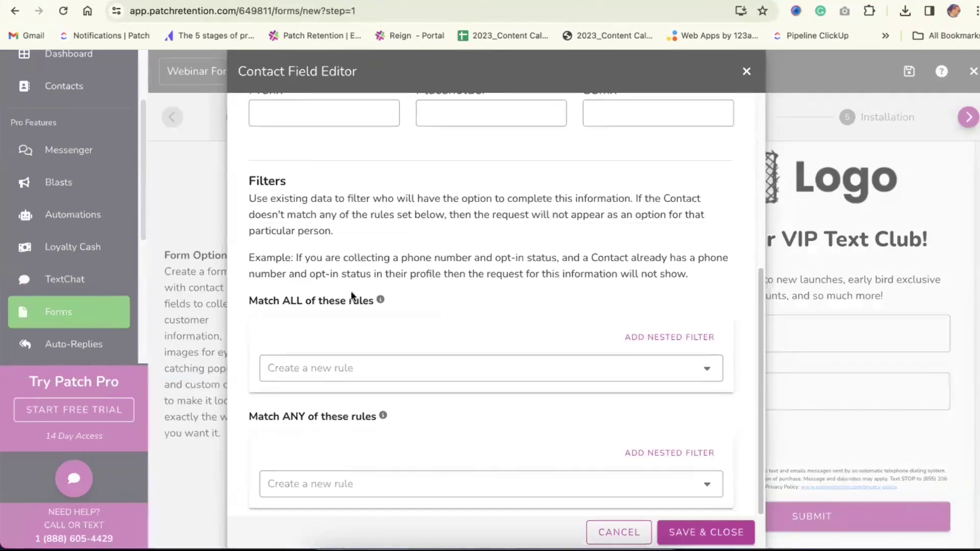
scroll(459, 286, "up", 5)
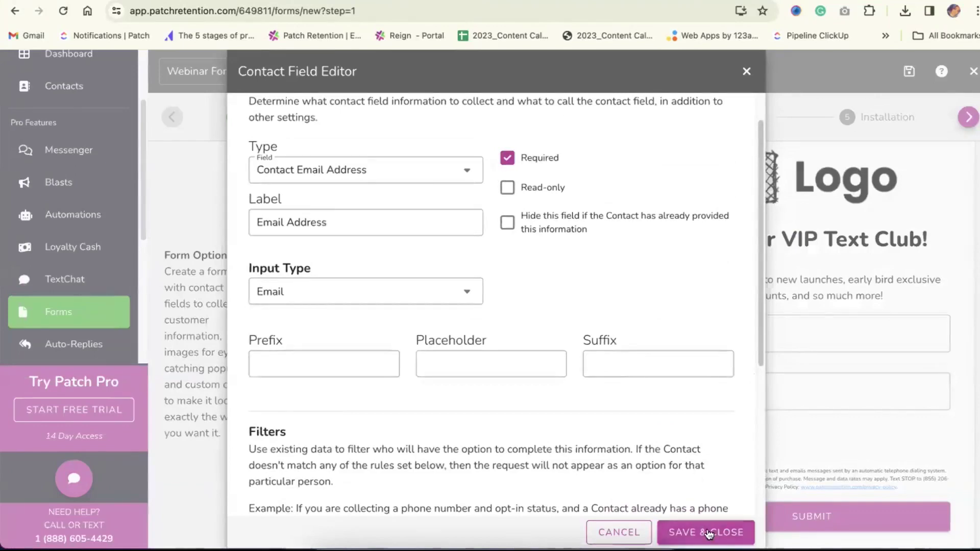
left_click(708, 533)
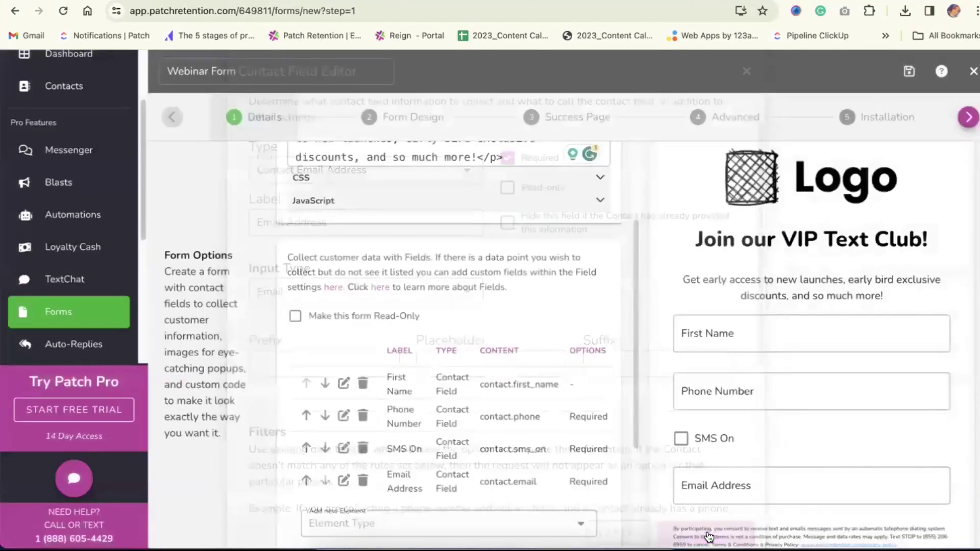
Move Email Address up until it sits second, directly below First Name
left_click(305, 480)
left_click(305, 480)
left_click(305, 480)
left_click(306, 448)
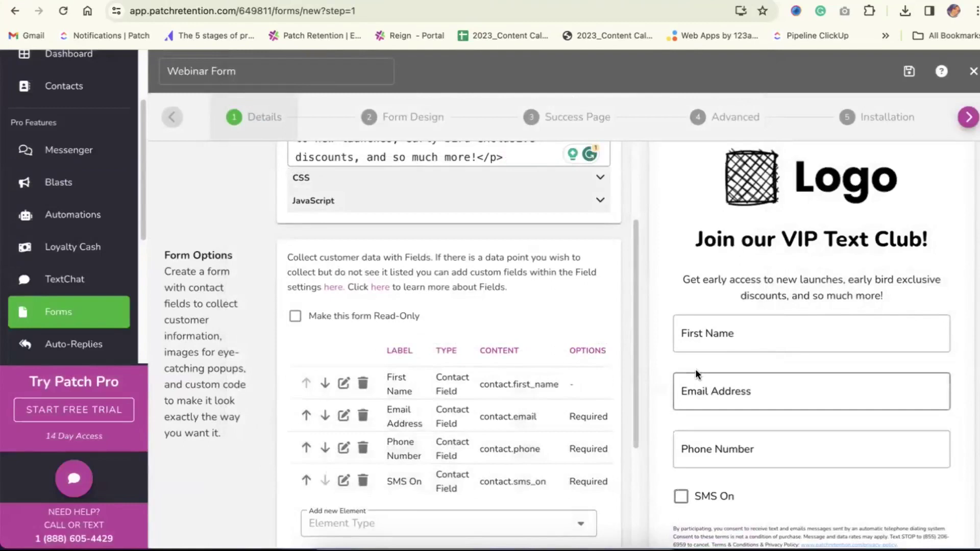
scroll(796, 348, "down", 3)
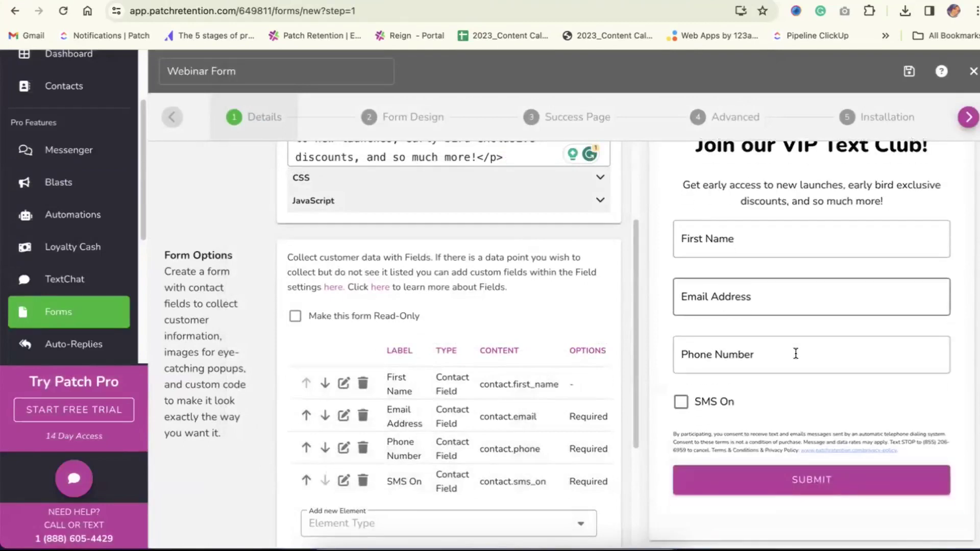
scroll(468, 404, "down", 3)
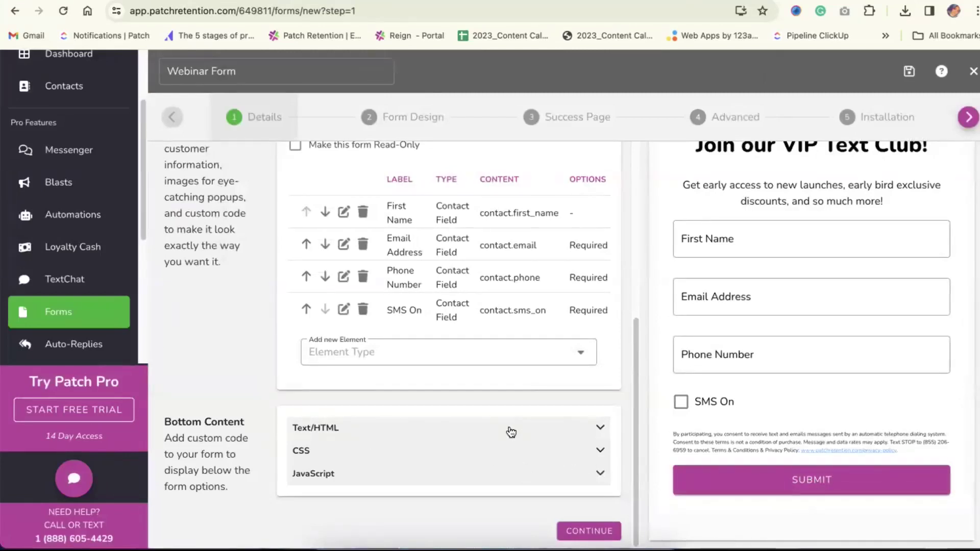
triple_click(729, 446)
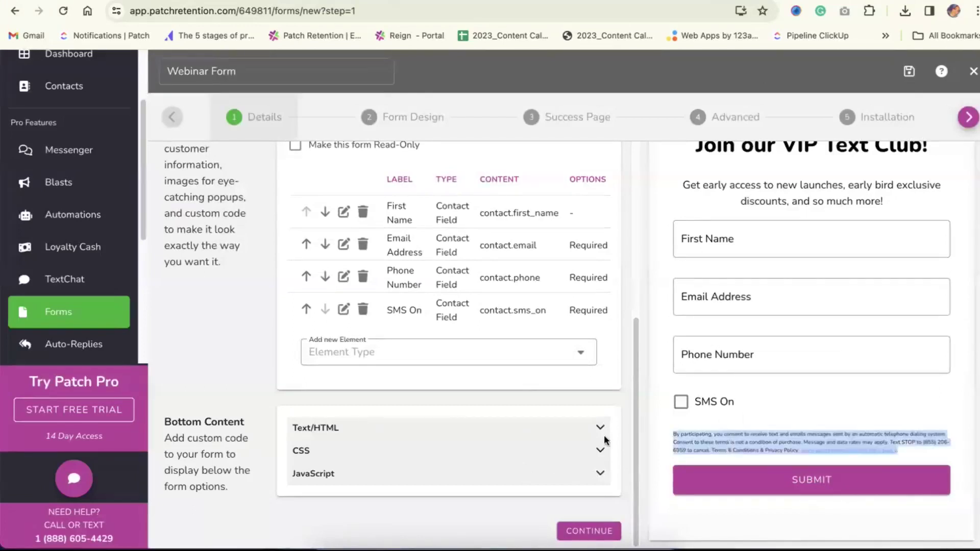
left_click(340, 434)
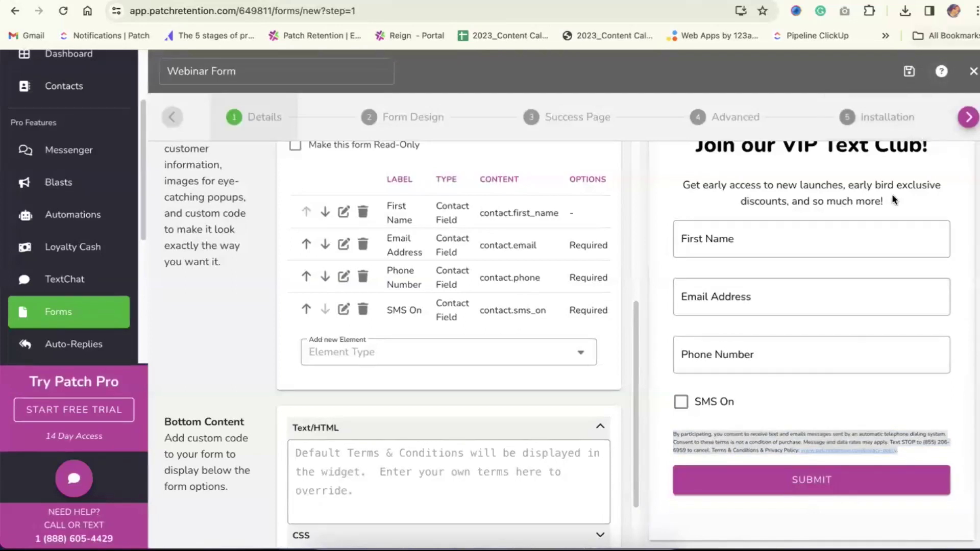
triple_click(759, 448)
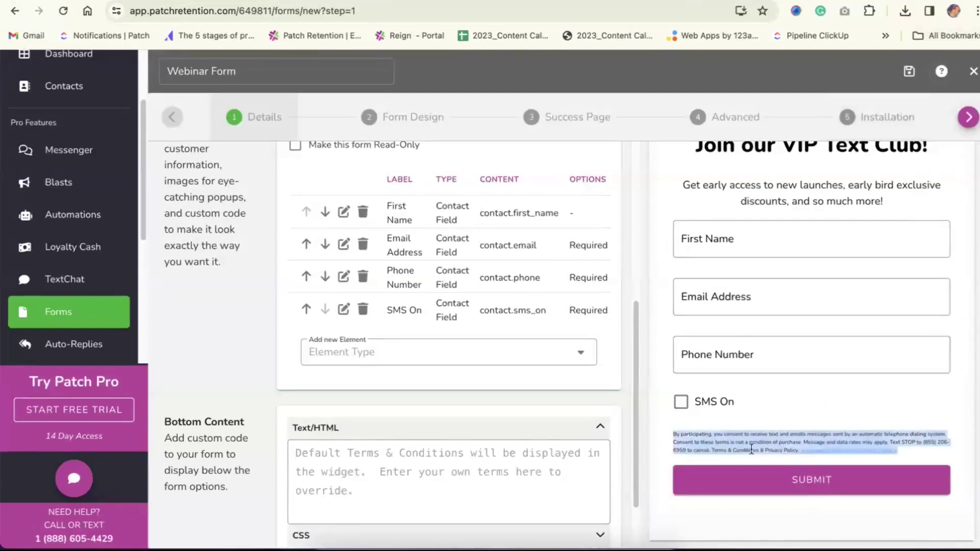
left_click(738, 444)
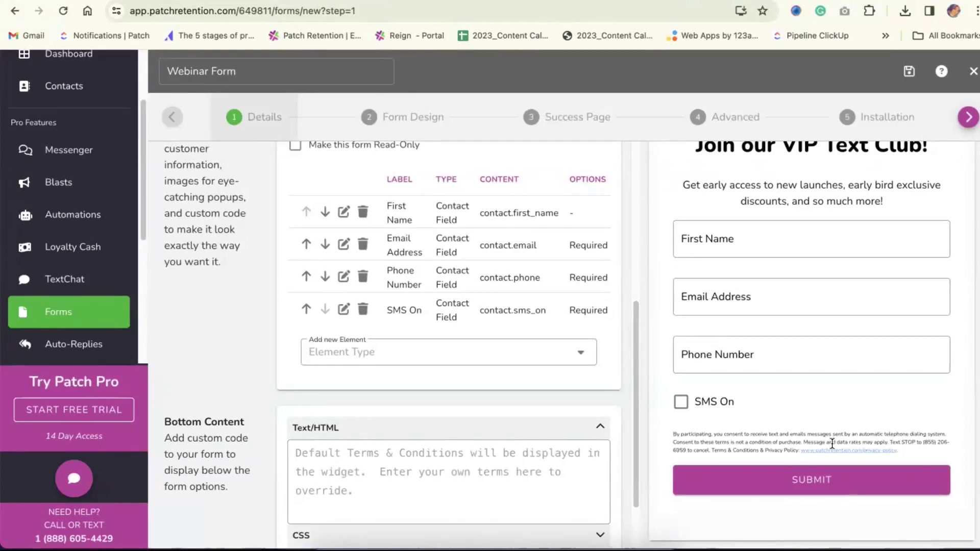
left_click(468, 458)
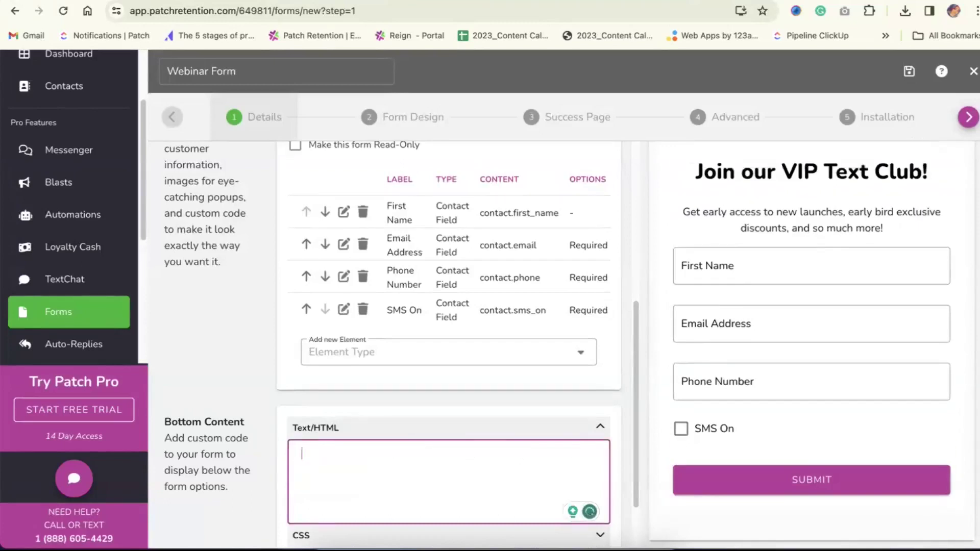
key("BackSpace")
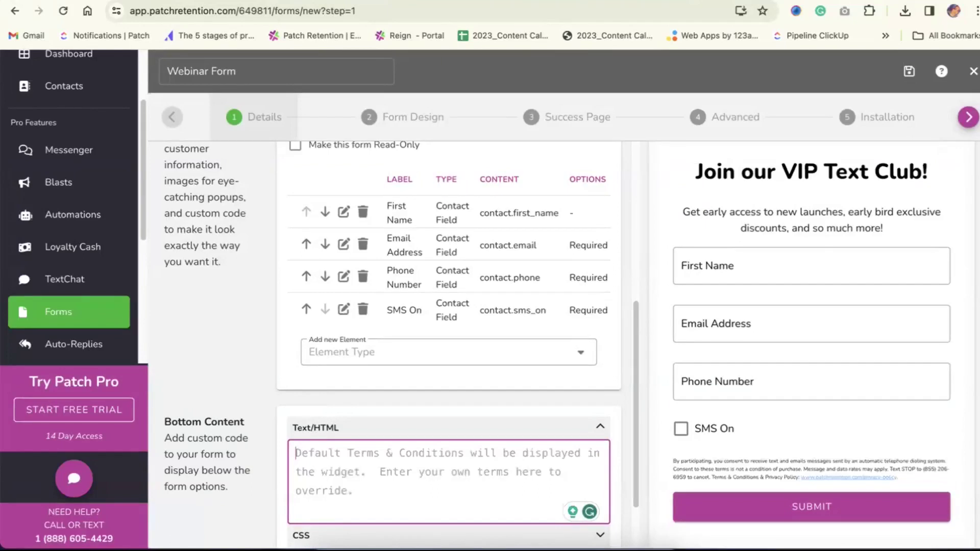
key("super+Tab")
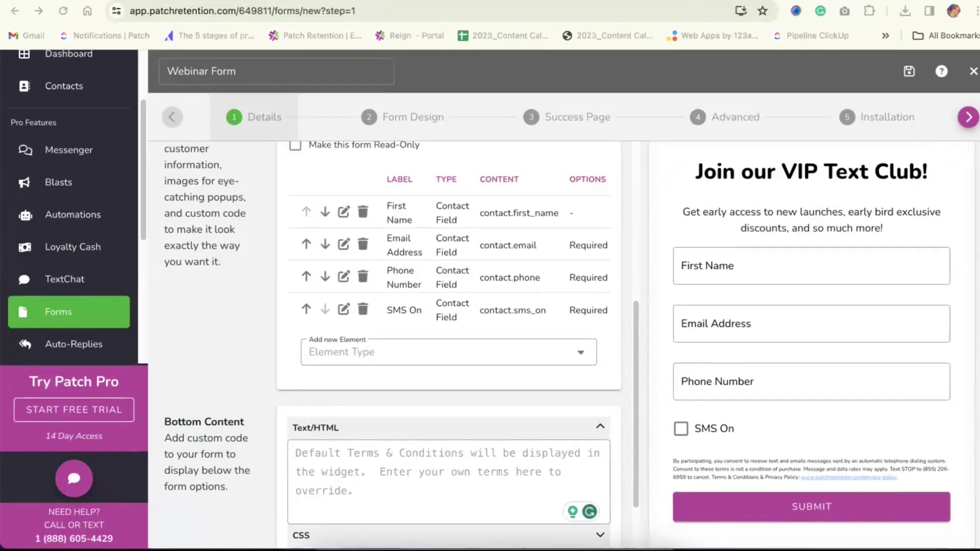
left_click(352, 473)
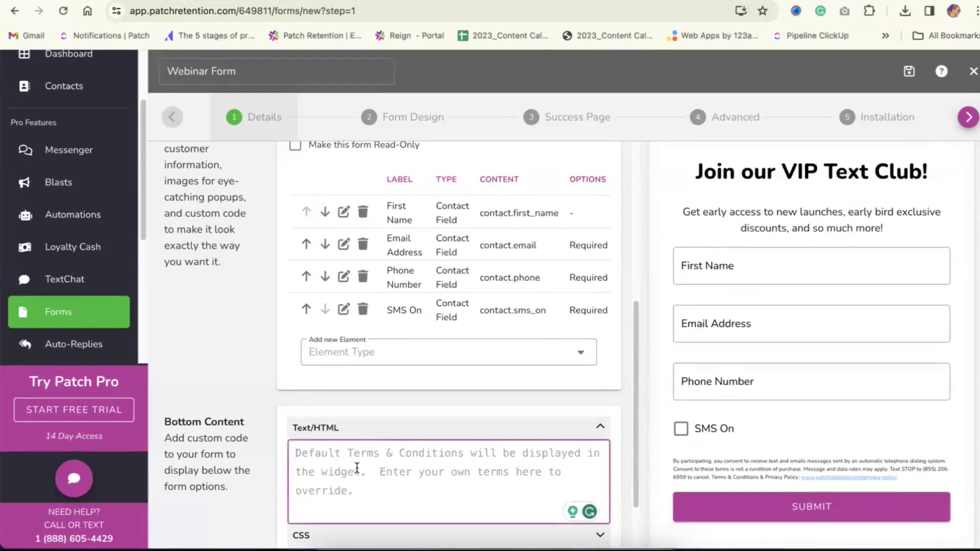
key("super+v")
scroll(366, 468, "down", 1)
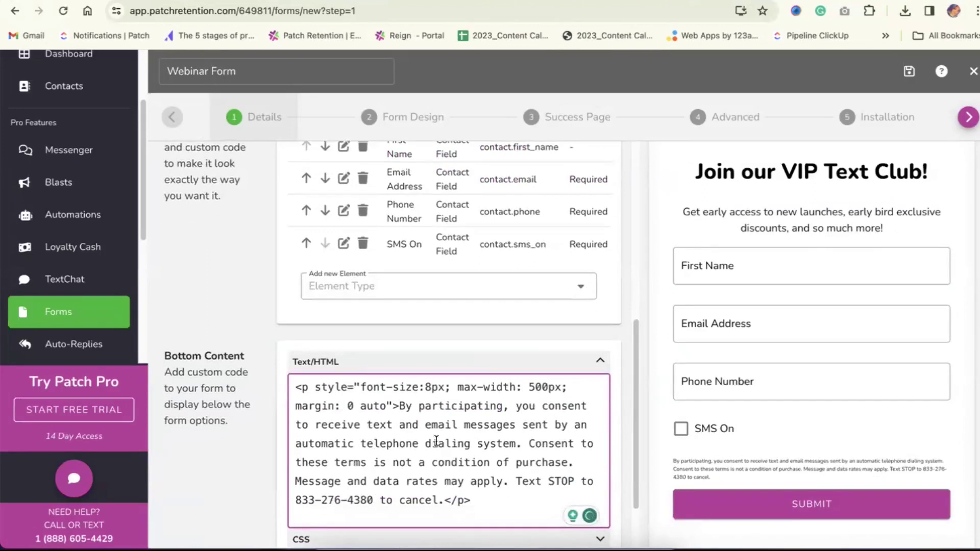
key("super+a")
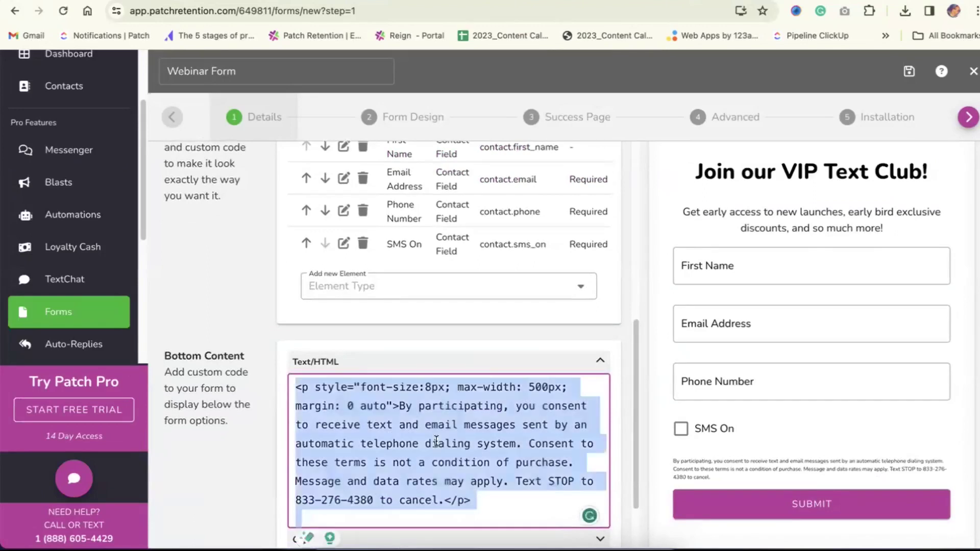
key("BackSpace")
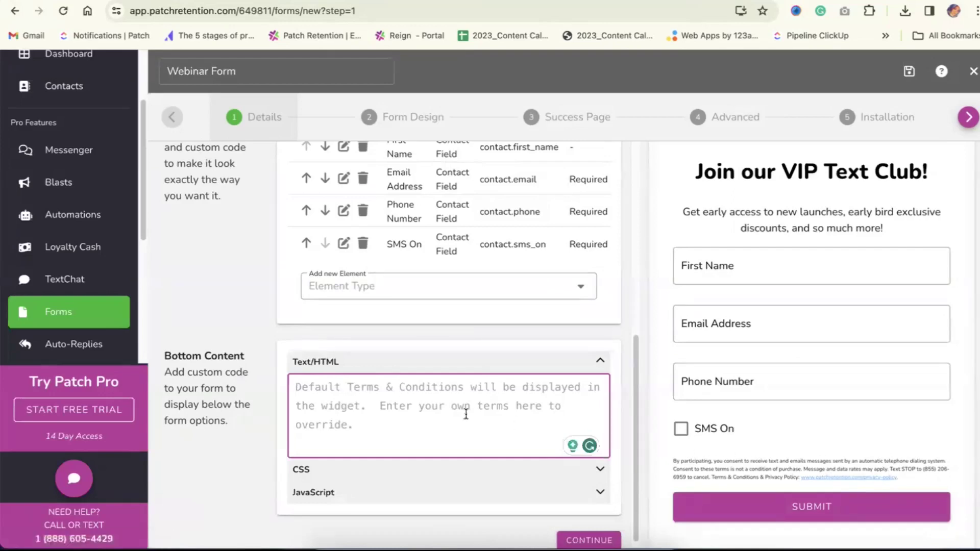
Continue from step 1 Details to step 2 Form Design
scroll(469, 413, "up", 7)
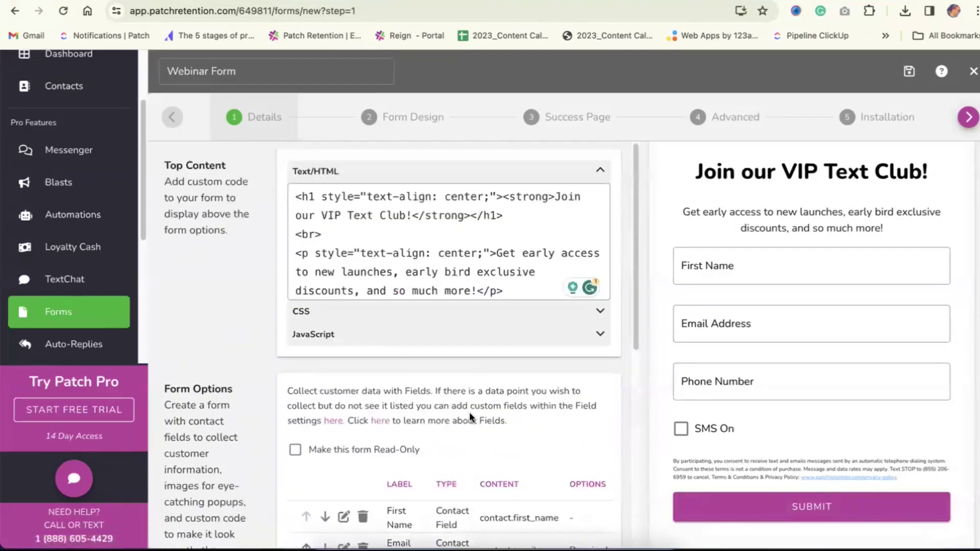
scroll(470, 414, "down", 1)
scroll(470, 413, "down", 7)
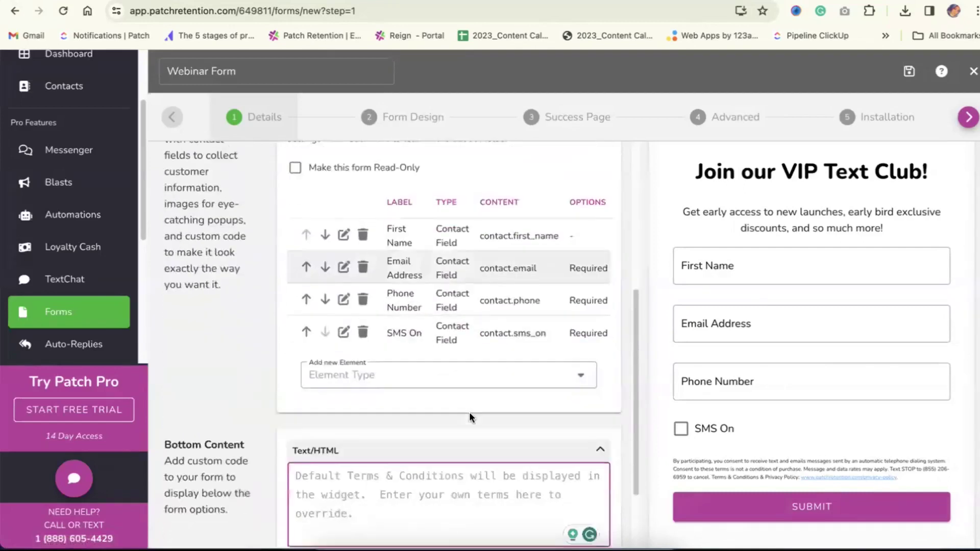
left_click(589, 531)
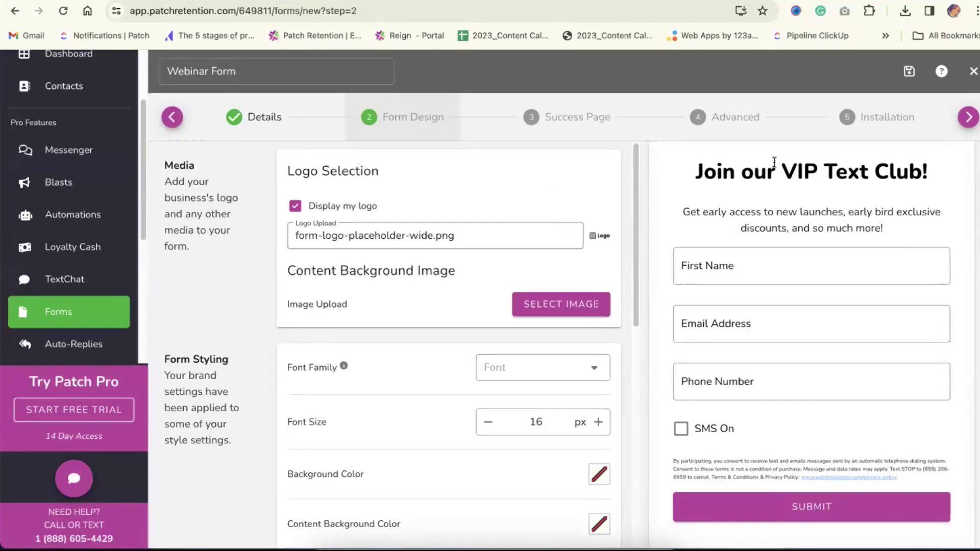
Review the Background Color, Content Background Color and Content Background Image settings
scroll(708, 272, "up", 1)
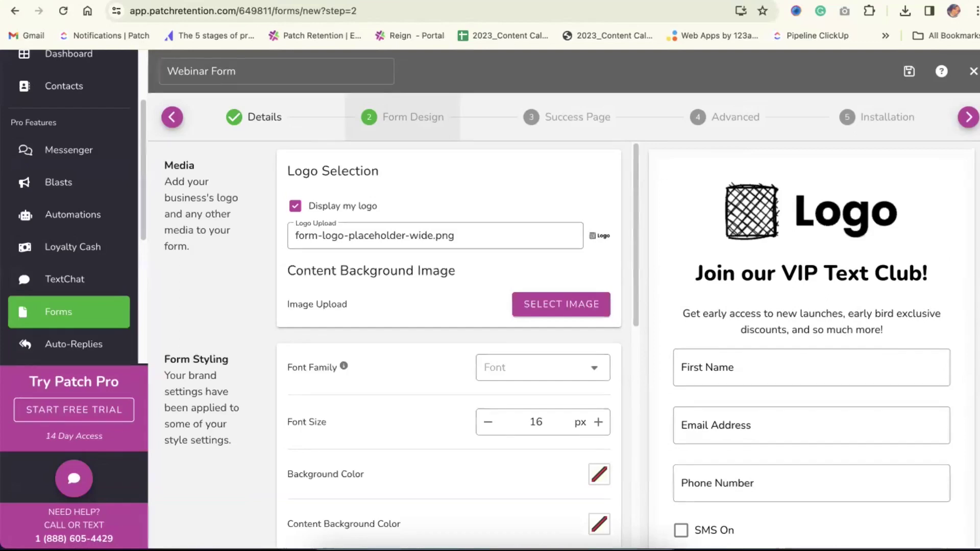
triple_click(336, 477)
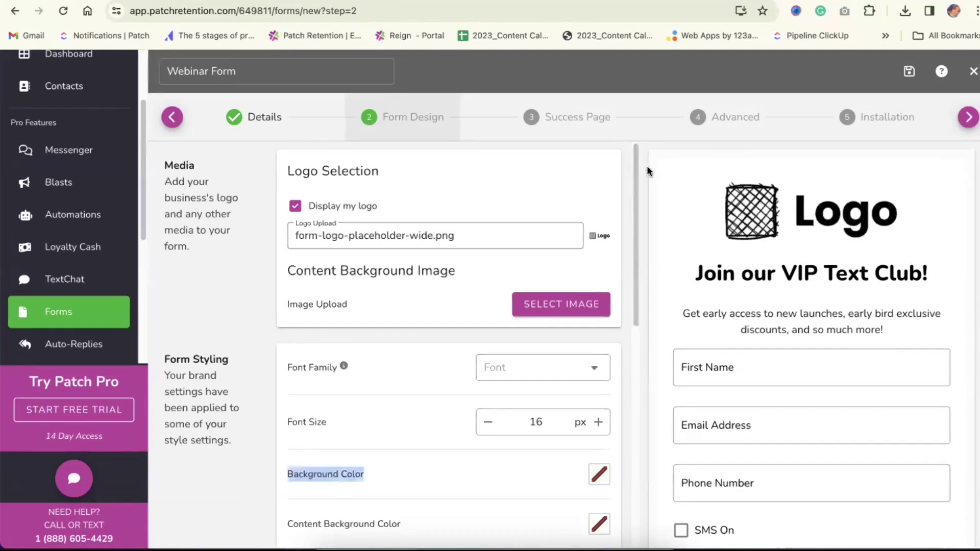
left_click(372, 526)
triple_click(372, 526)
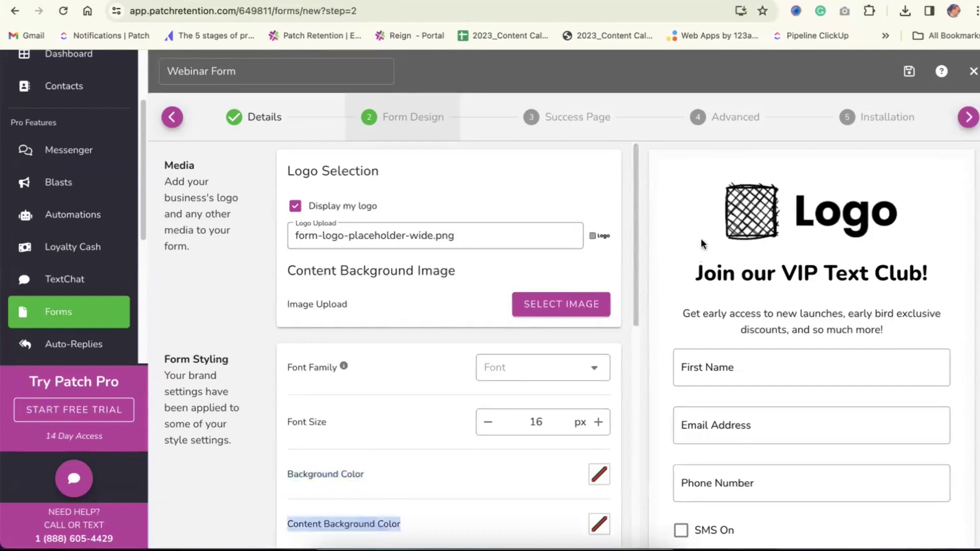
triple_click(417, 271)
scroll(420, 345, "down", 3)
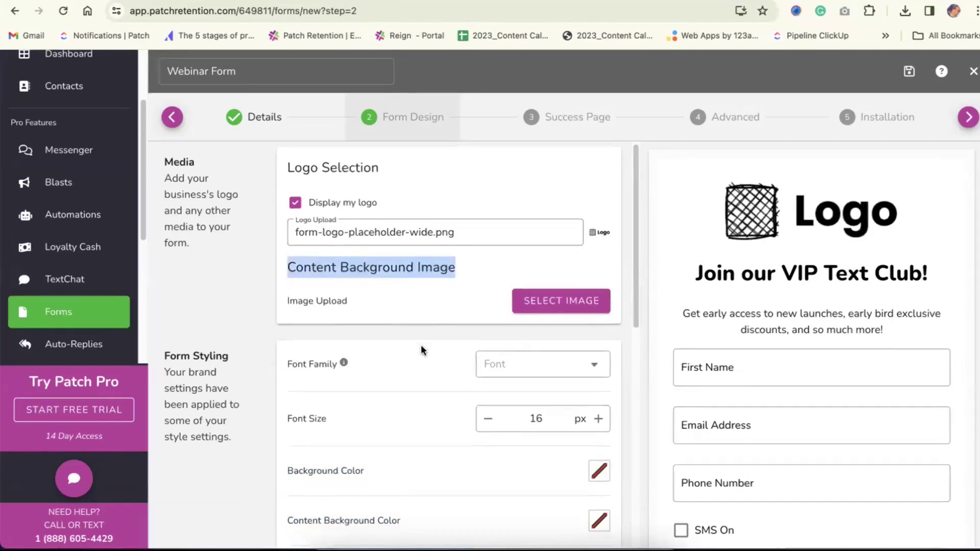
scroll(418, 370, "down", 1)
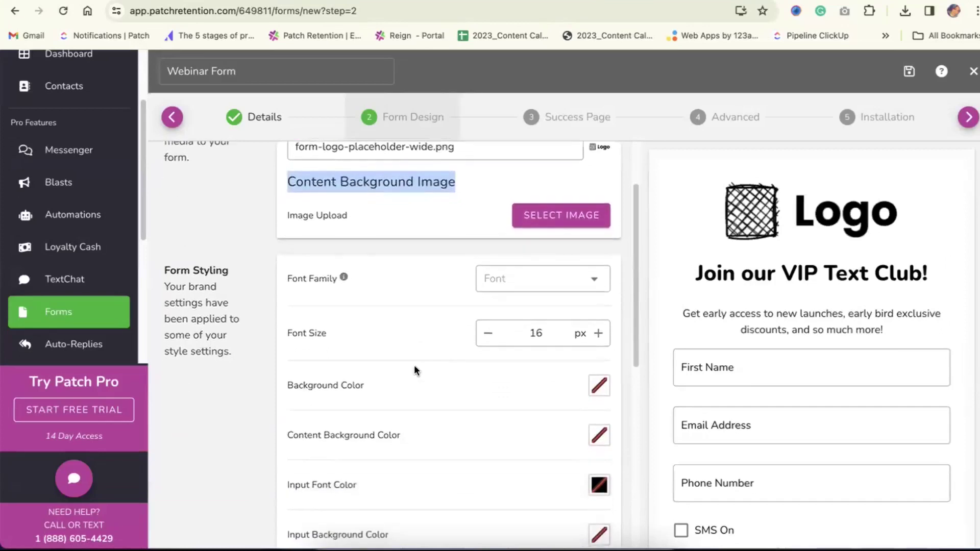
Set the form font to Lato at 16 px
triple_click(220, 269)
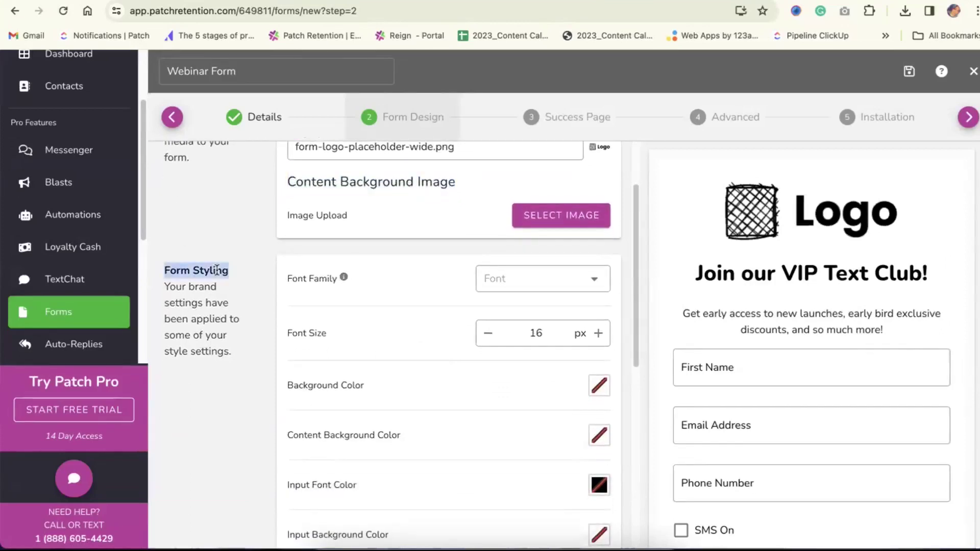
left_click(513, 276)
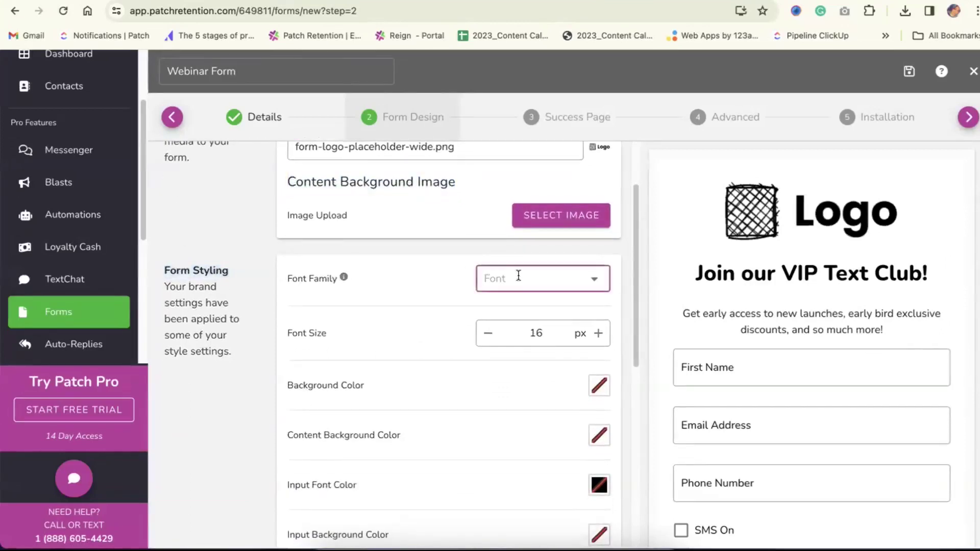
scroll(541, 370, "down", 5)
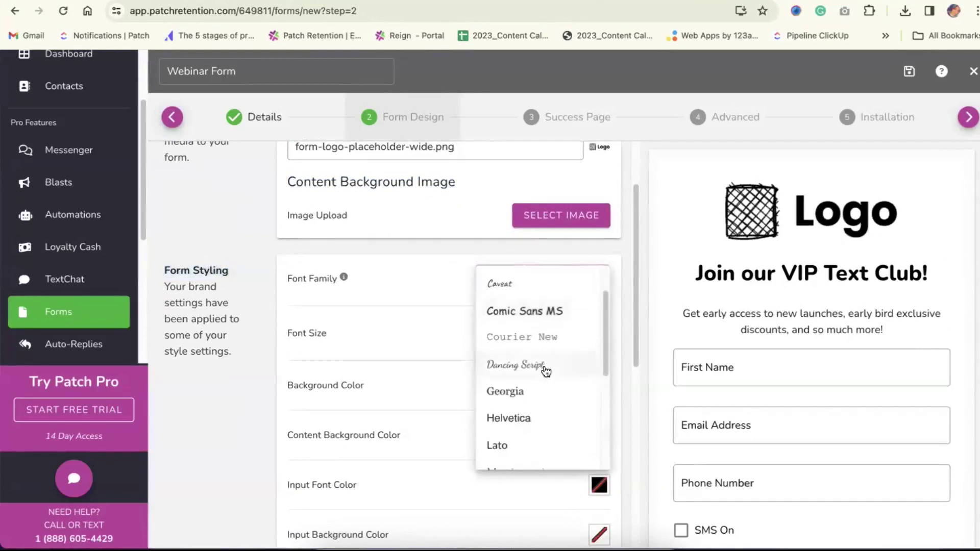
left_click(516, 377)
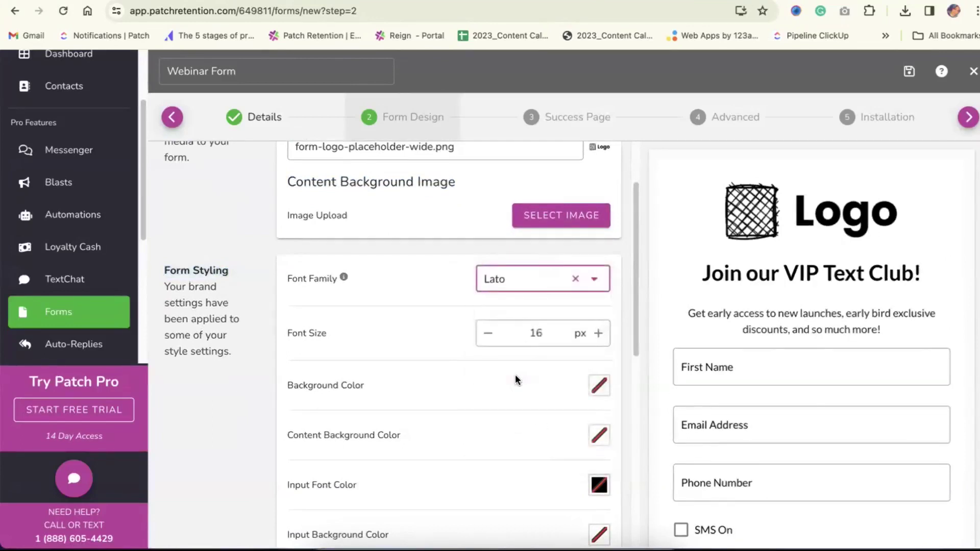
left_click(599, 333)
left_click(598, 333)
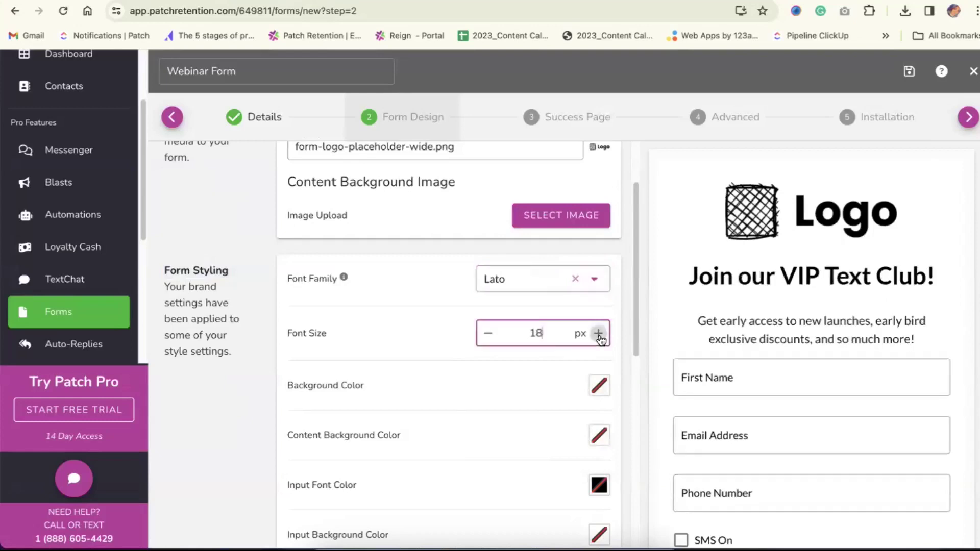
left_click(488, 333)
left_click(488, 333)
scroll(452, 366, "down", 3)
Make the form background black and the content background grey
left_click(600, 224)
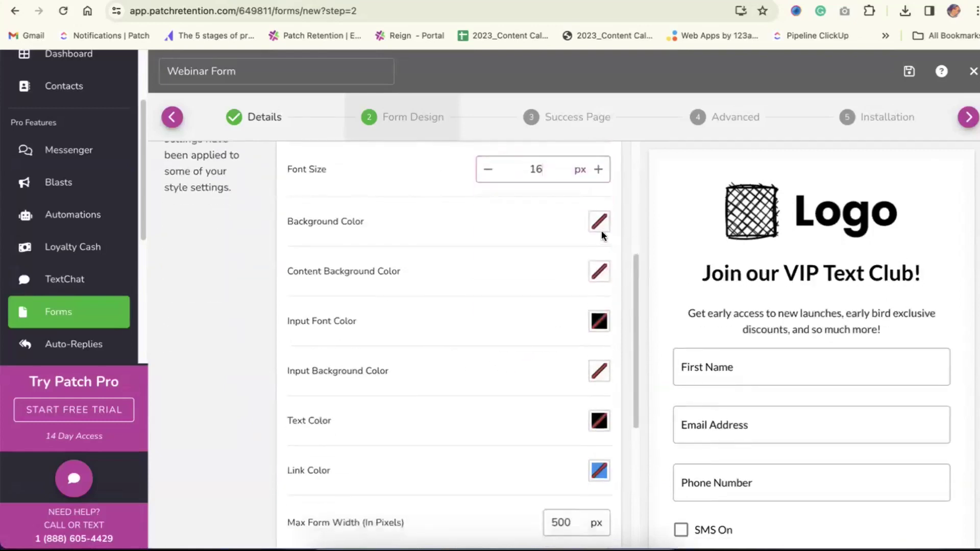
left_click_drag(607, 369, 603, 386)
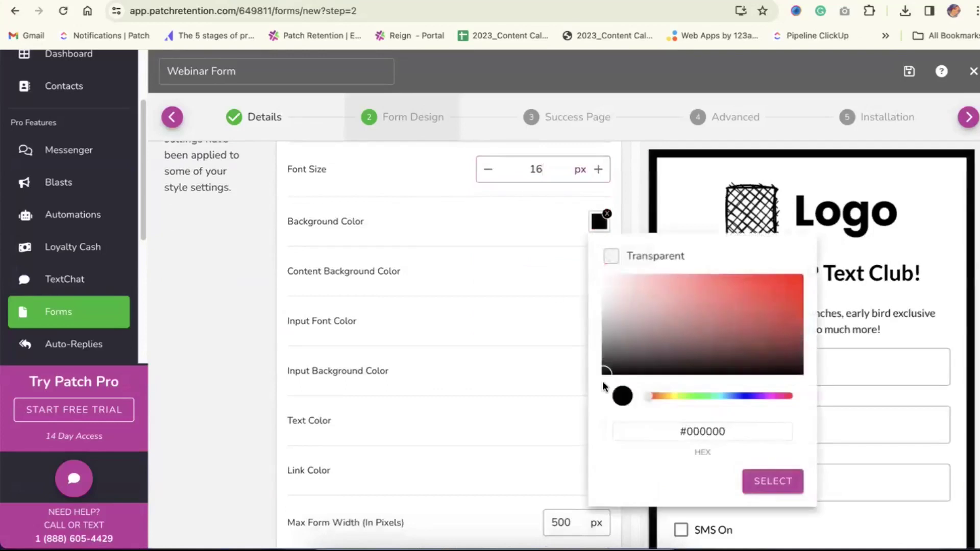
left_click(768, 482)
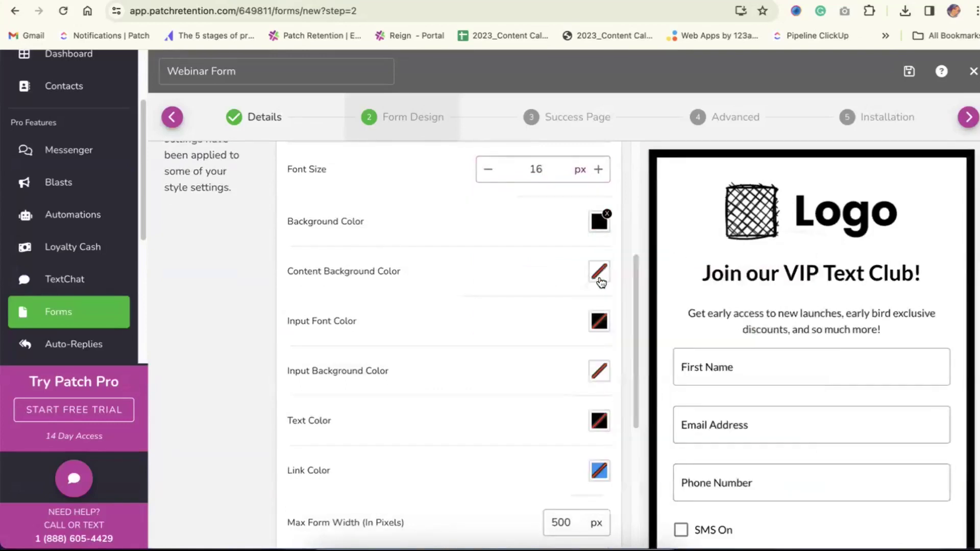
left_click(599, 274)
left_click_drag(622, 386, 586, 347)
left_click(771, 514)
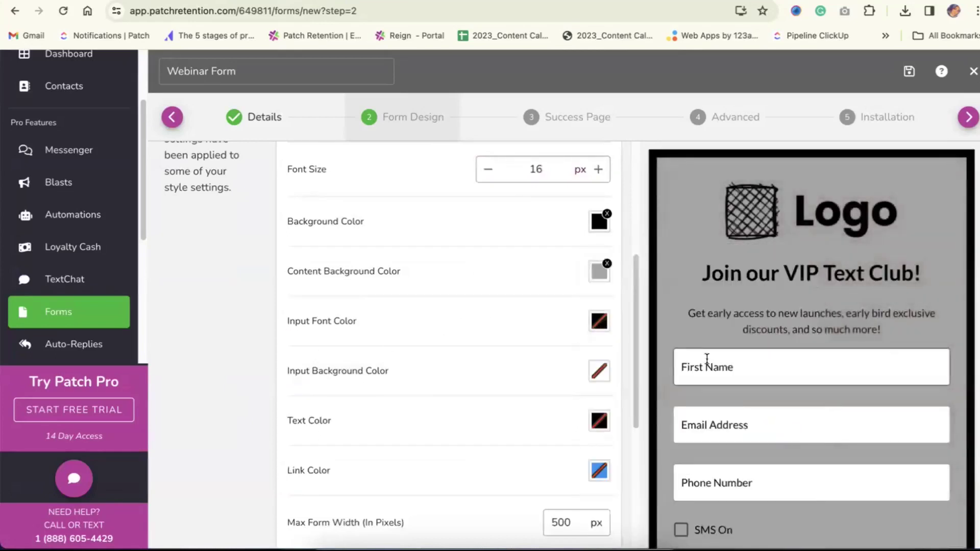
Change Max Form Width from 500 px to 700 px
scroll(505, 416, "down", 2)
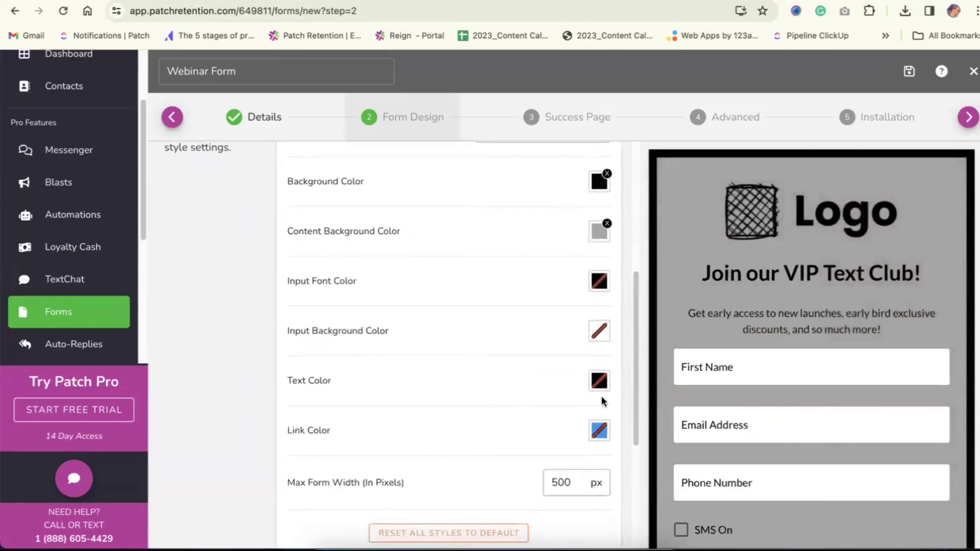
scroll(598, 433, "down", 2)
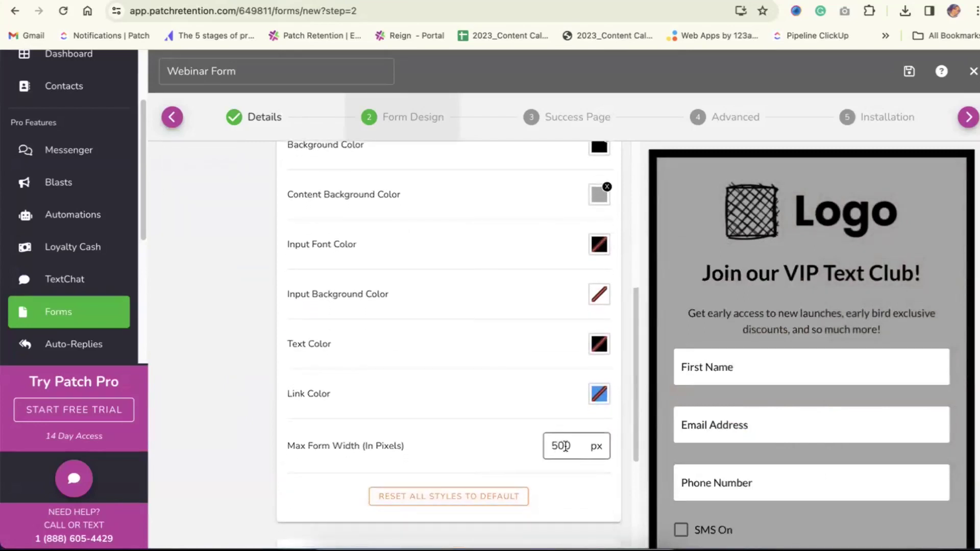
double_click(566, 447)
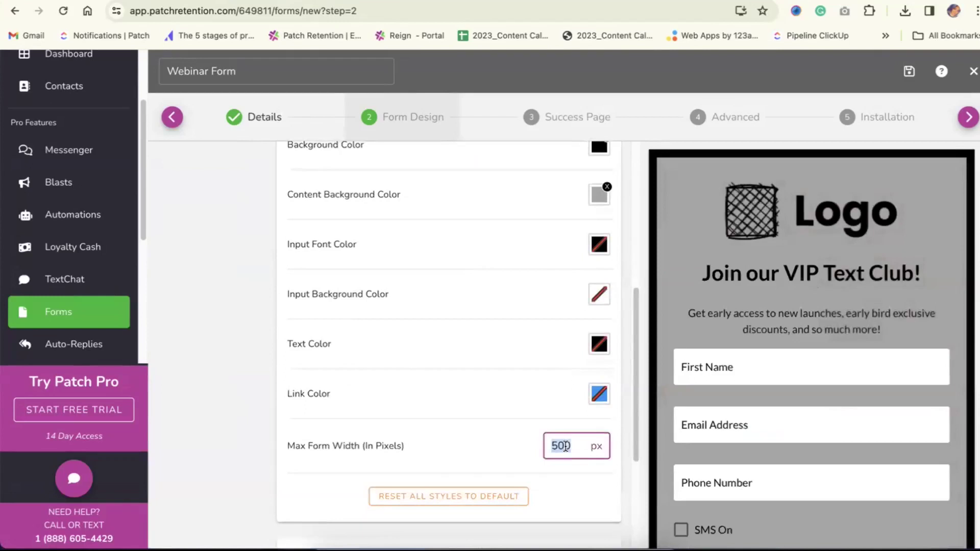
type("700")
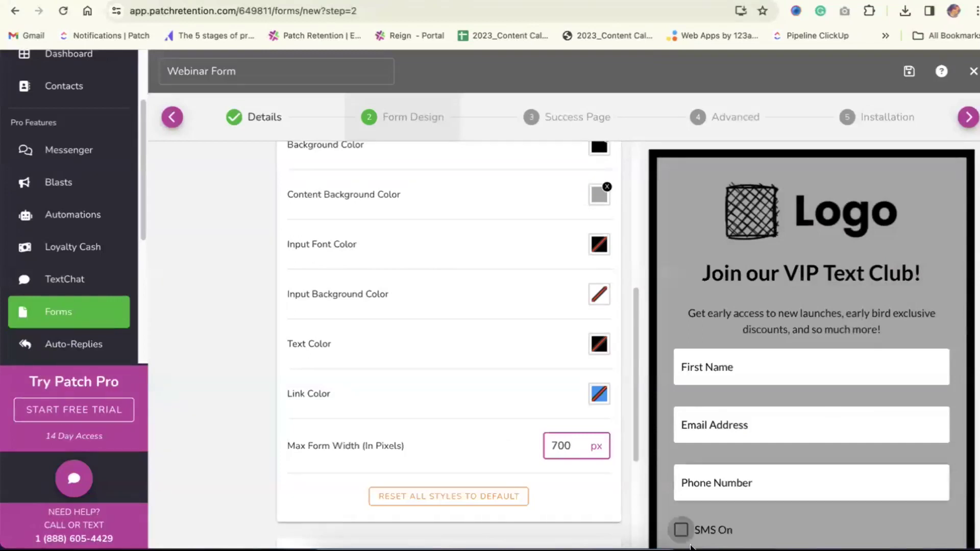
scroll(425, 379, "up", 3)
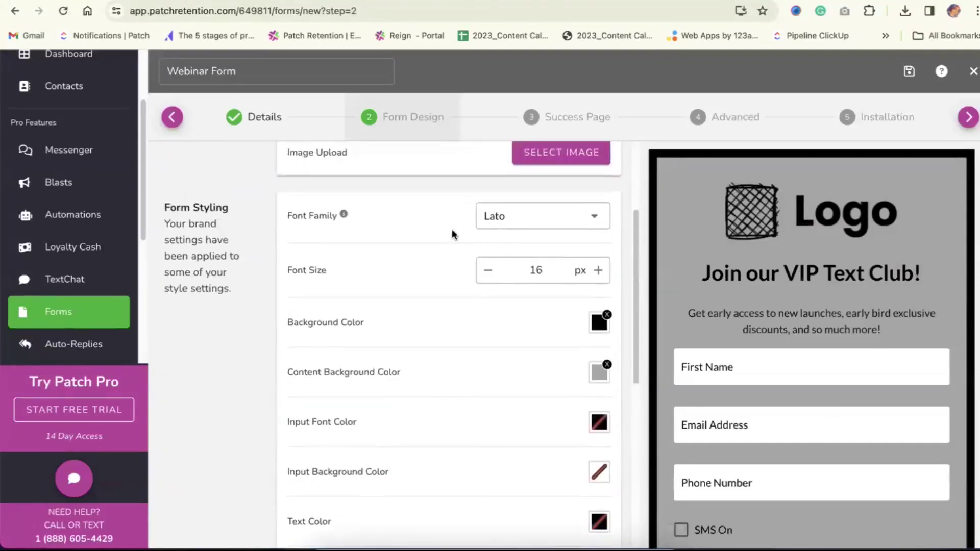
scroll(452, 250, "down", 3)
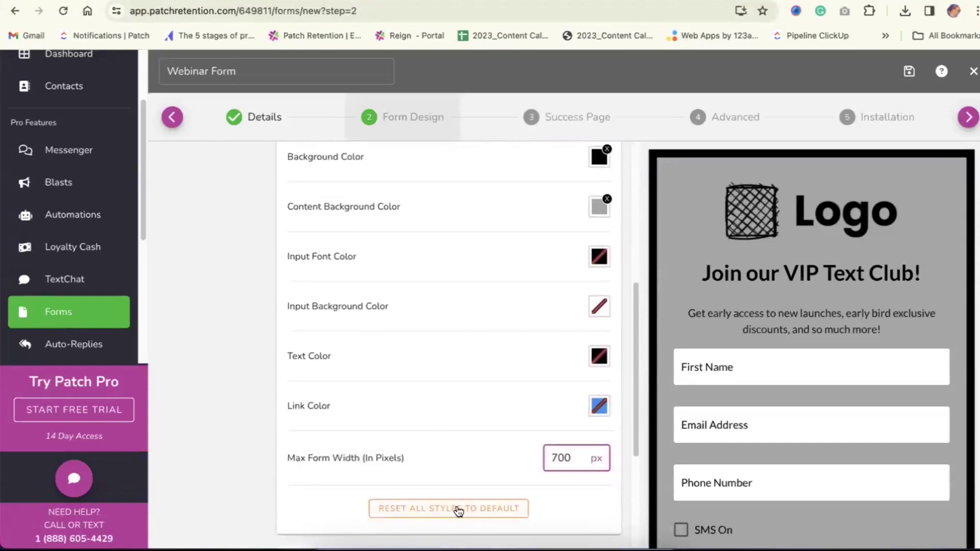
scroll(444, 358, "down", 3)
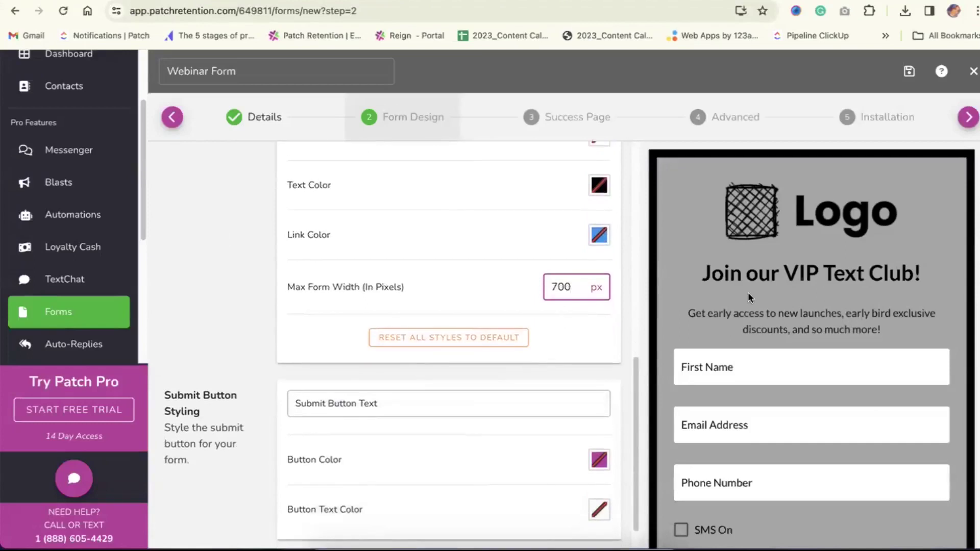
Set the Submit Button Text to 'Join Vip'
scroll(748, 292, "down", 3)
scroll(403, 423, "down", 1)
triple_click(182, 363)
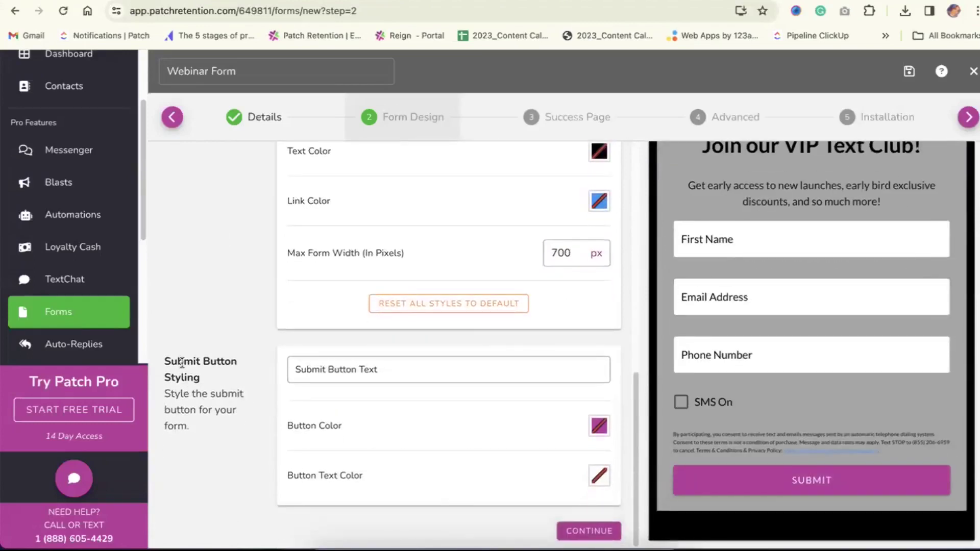
left_click(419, 372)
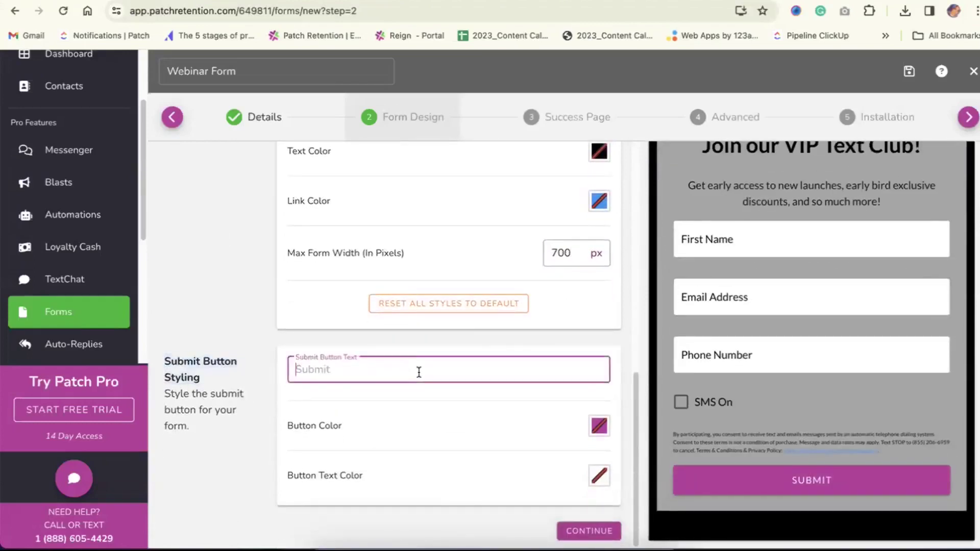
type("Join vip")
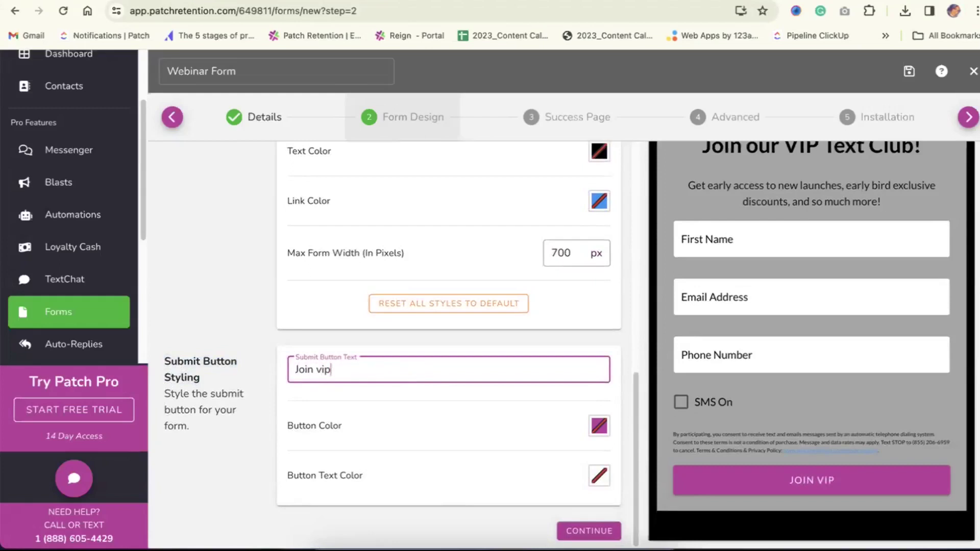
key("BackSpace")
key("BackSpace")
key("BackSpace")
type("VIp")
key("BackSpace")
key("BackSpace")
type("ip")
Make the button light blue (#0ED2FD) with white (#FFFFFF) text, then continue to Success Page
left_click(604, 428)
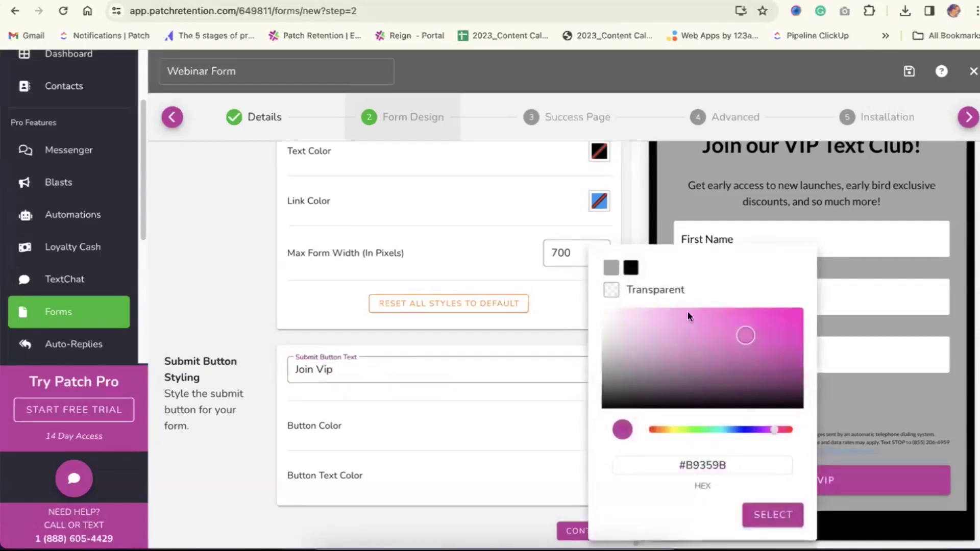
left_click_drag(776, 430, 728, 430)
left_click_drag(749, 329, 793, 310)
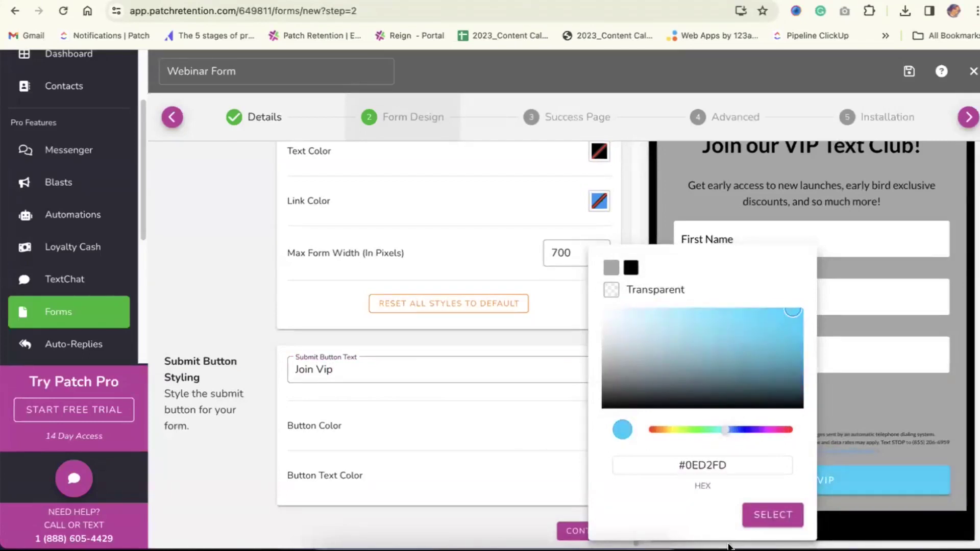
left_click(774, 516)
left_click(607, 476)
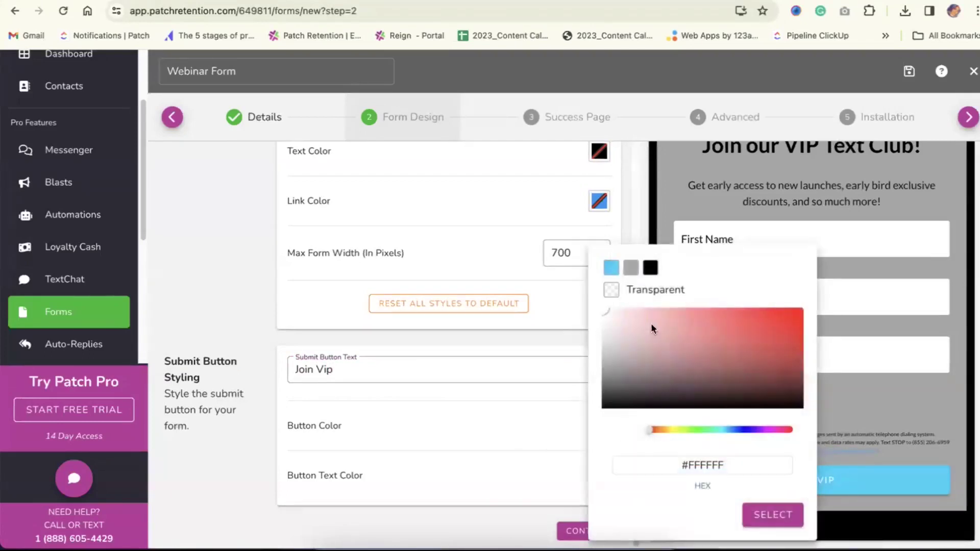
left_click(631, 269)
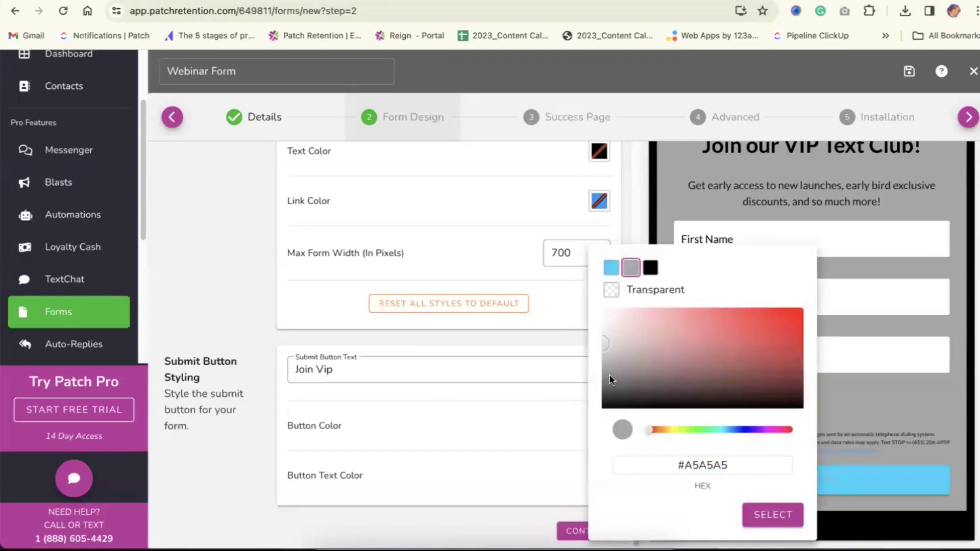
left_click_drag(608, 341, 594, 304)
left_click(773, 514)
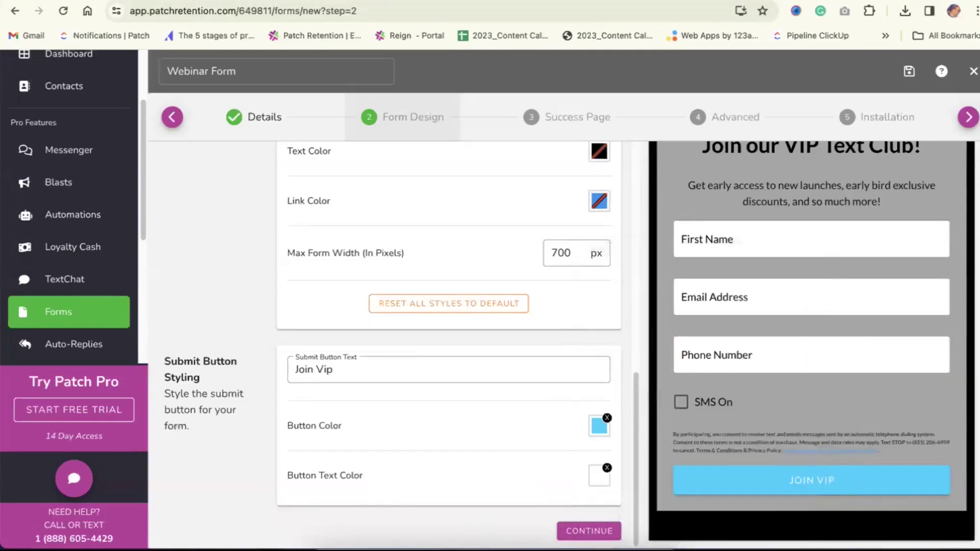
left_click(589, 531)
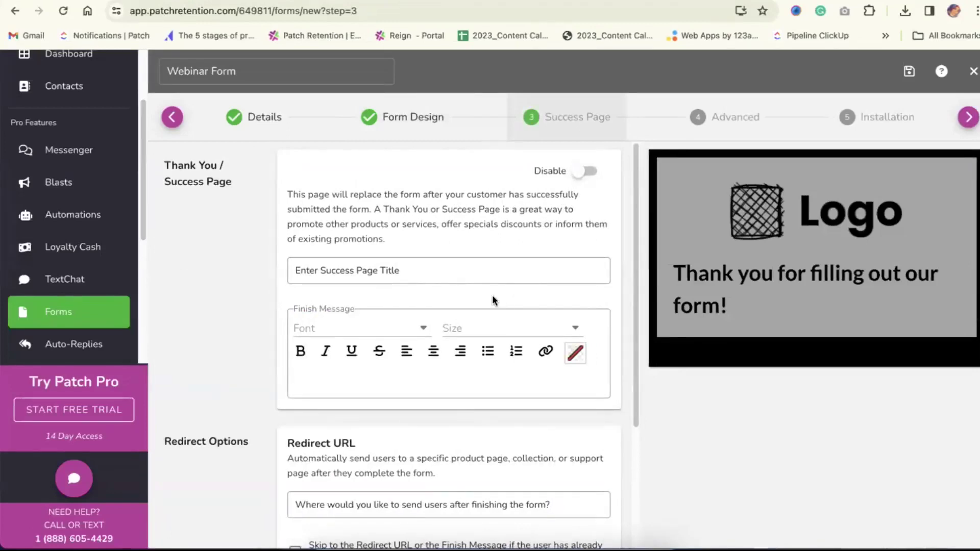
Copy the preview's default thank-you message and focus the Success Page Title field
scroll(492, 295, "down", 3)
triple_click(213, 364)
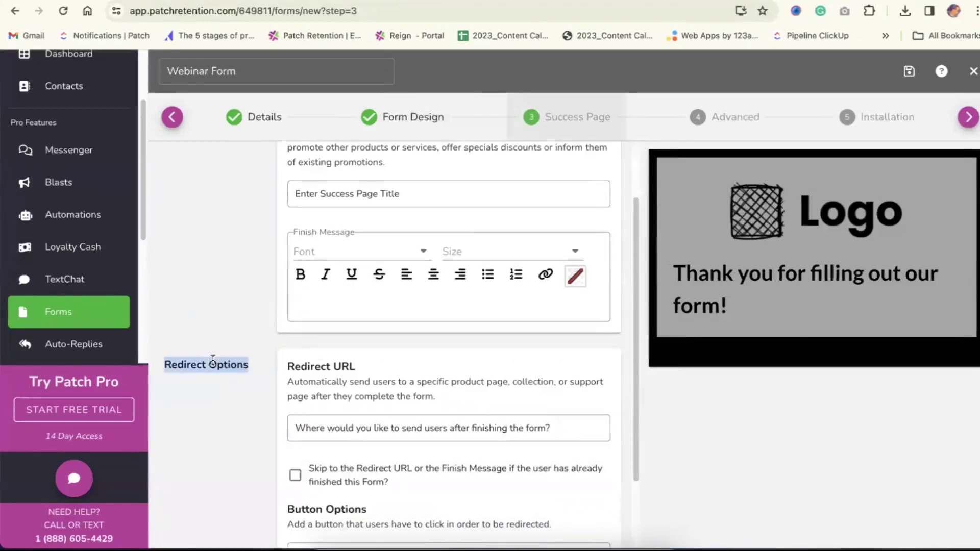
scroll(405, 367, "up", 1)
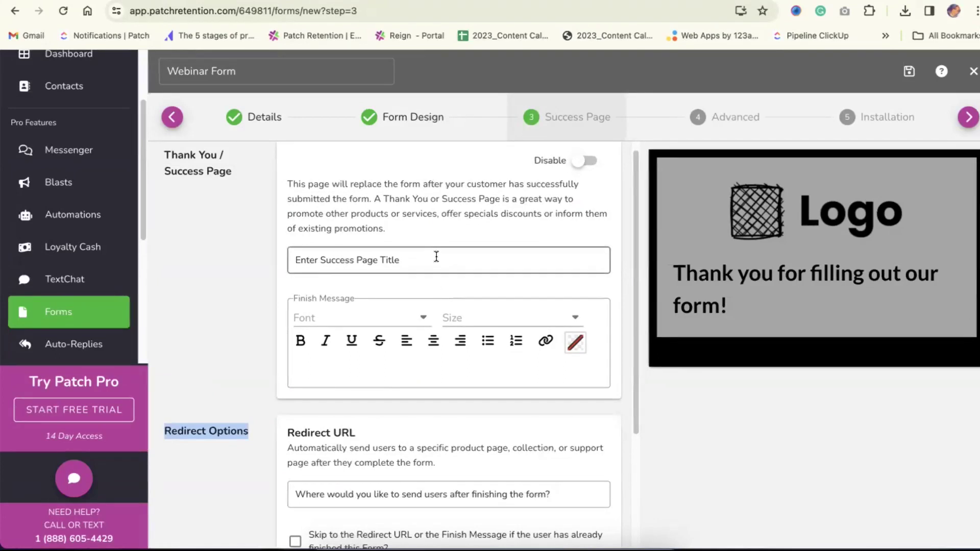
triple_click(696, 276)
left_click(317, 260)
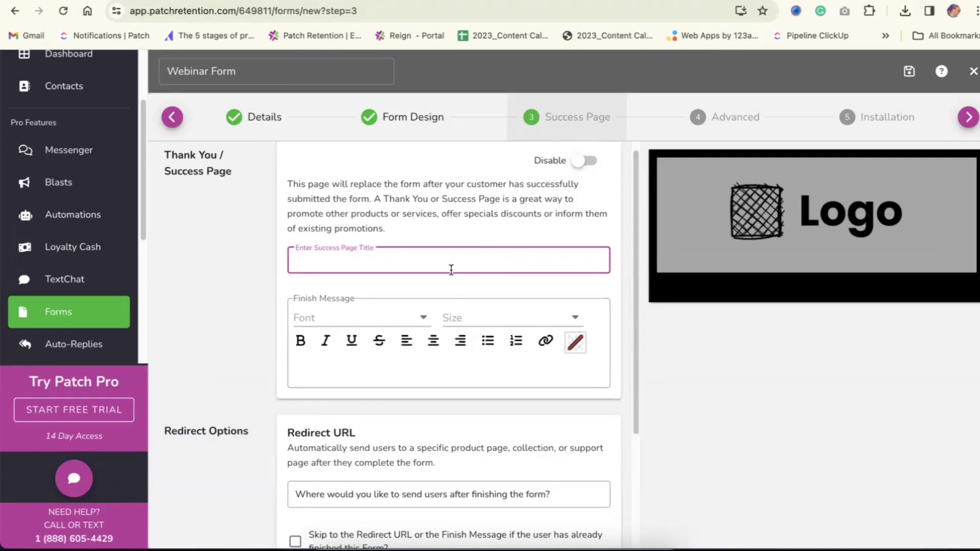
Paste 'Thank you for filling out our form!' into the Finish Message editor
left_click(398, 357)
left_click(440, 254)
key("BackSpace")
triple_click(702, 294)
key("ctrl+c")
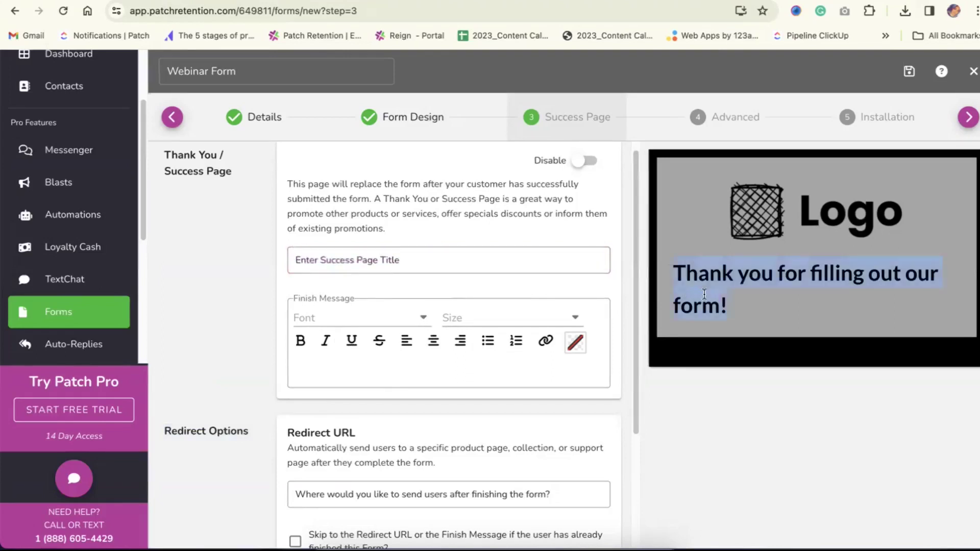
left_click(383, 262)
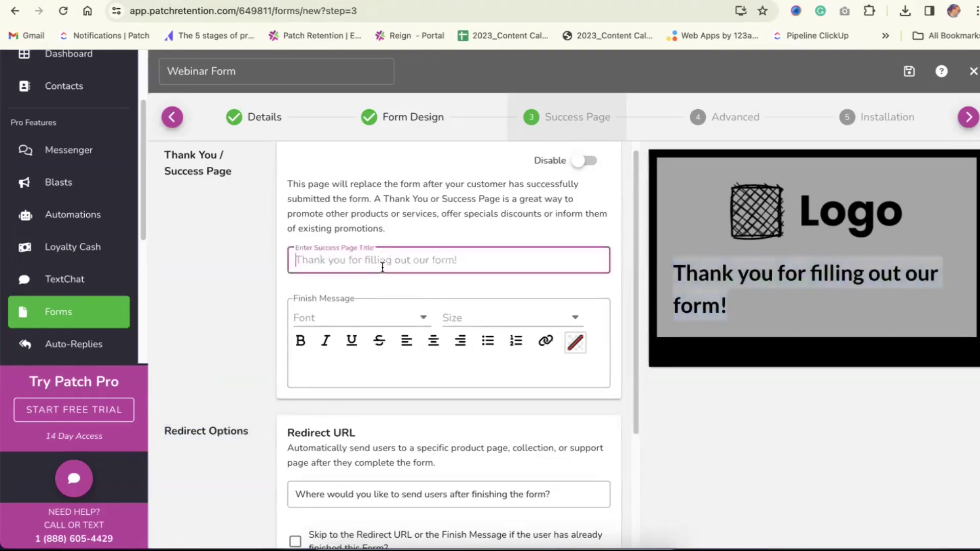
left_click(371, 366)
key("ctrl+v")
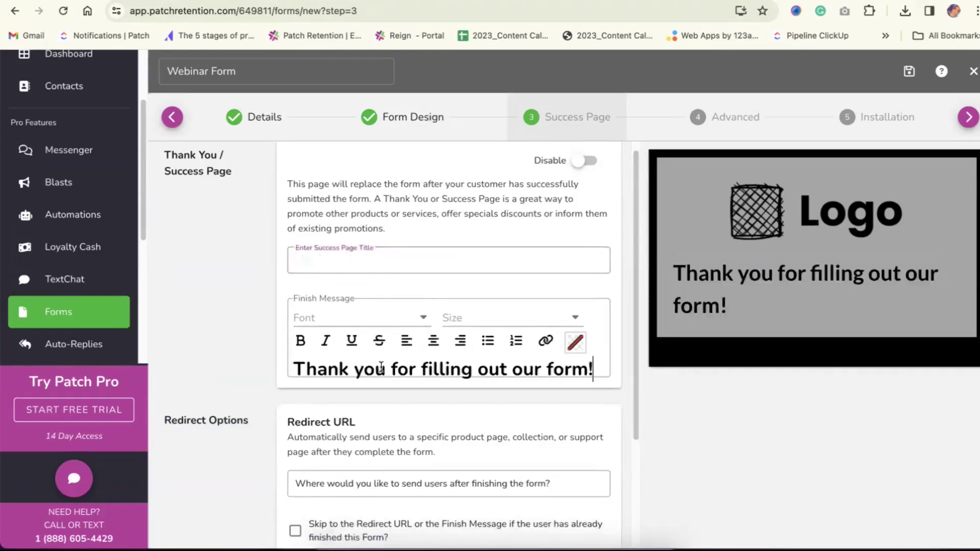
Centre the finish message, size it 20 px and colour it light blue
triple_click(381, 367)
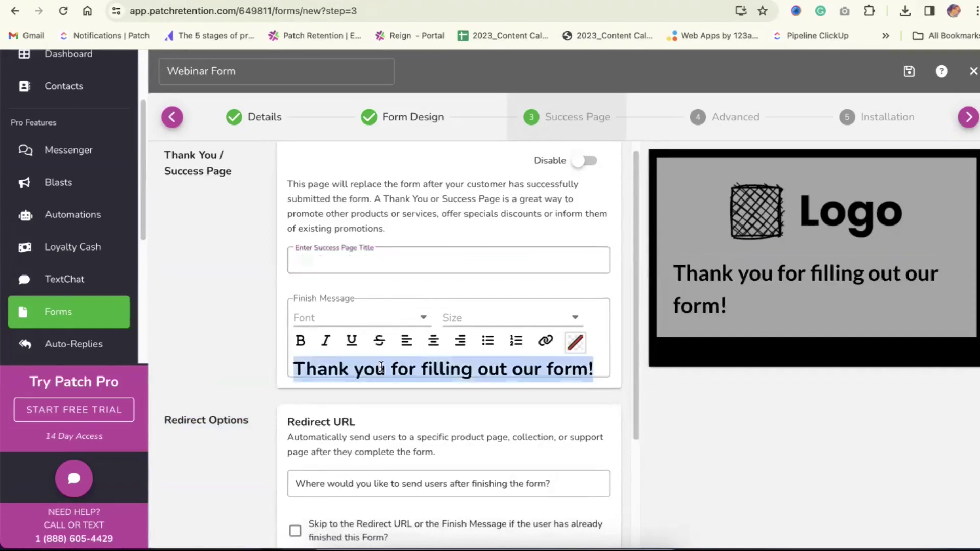
left_click(434, 341)
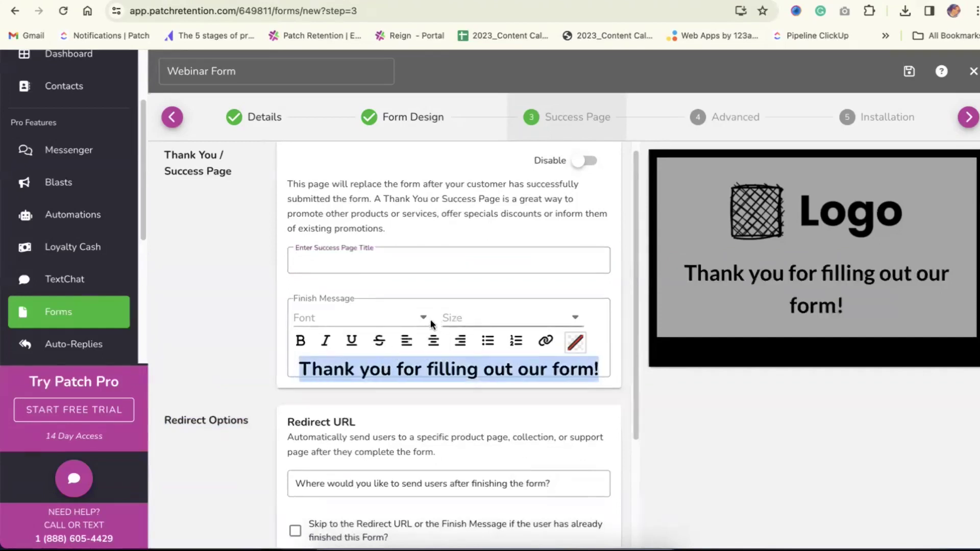
left_click(477, 316)
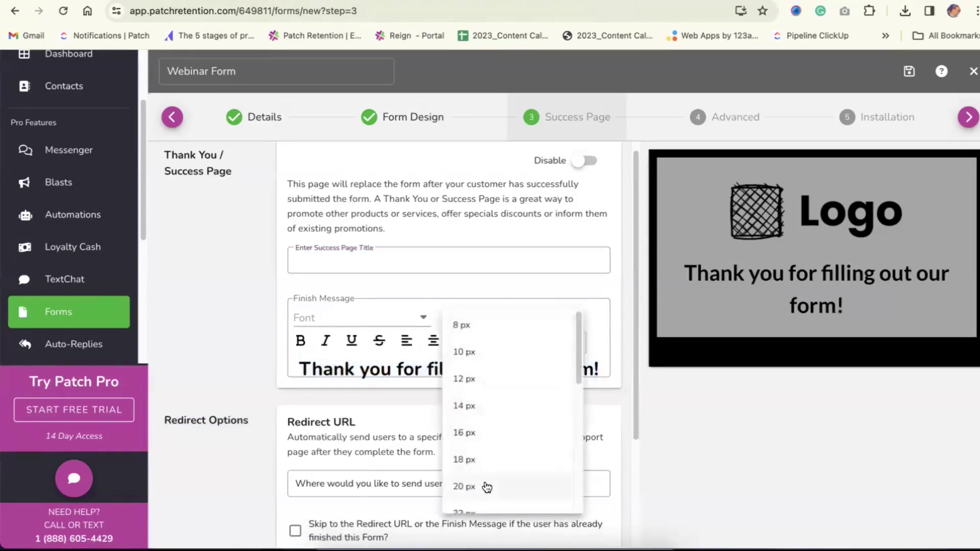
left_click(487, 487)
left_click(574, 342)
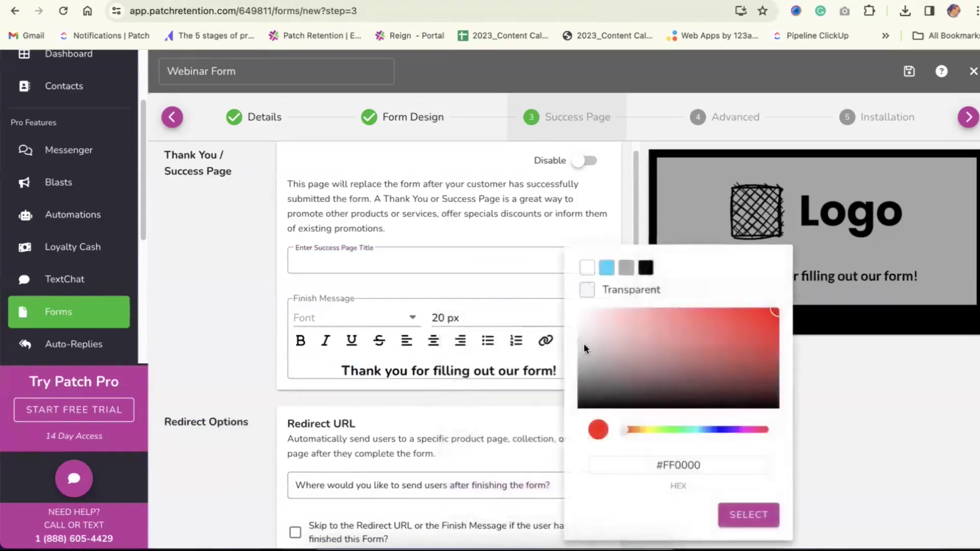
left_click(607, 267)
left_click(735, 516)
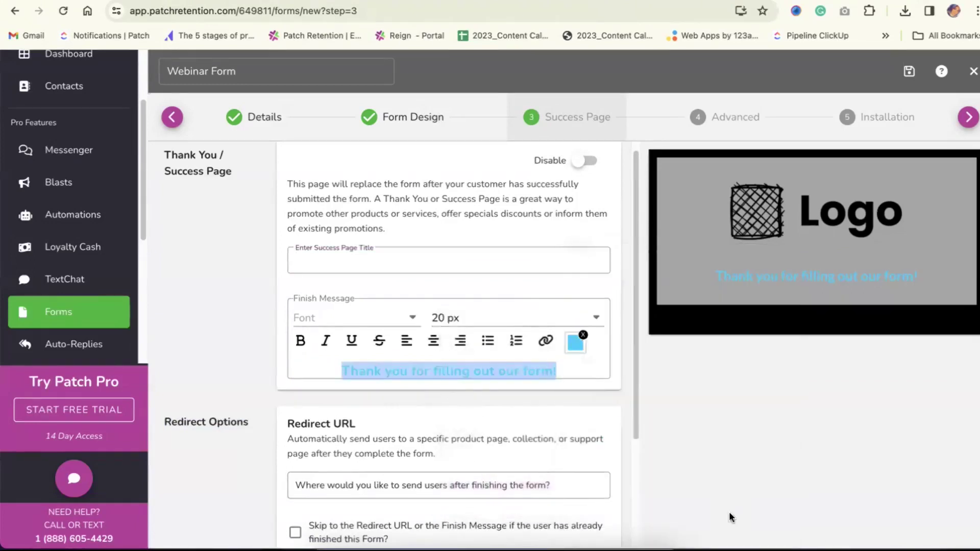
scroll(424, 358, "down", 2)
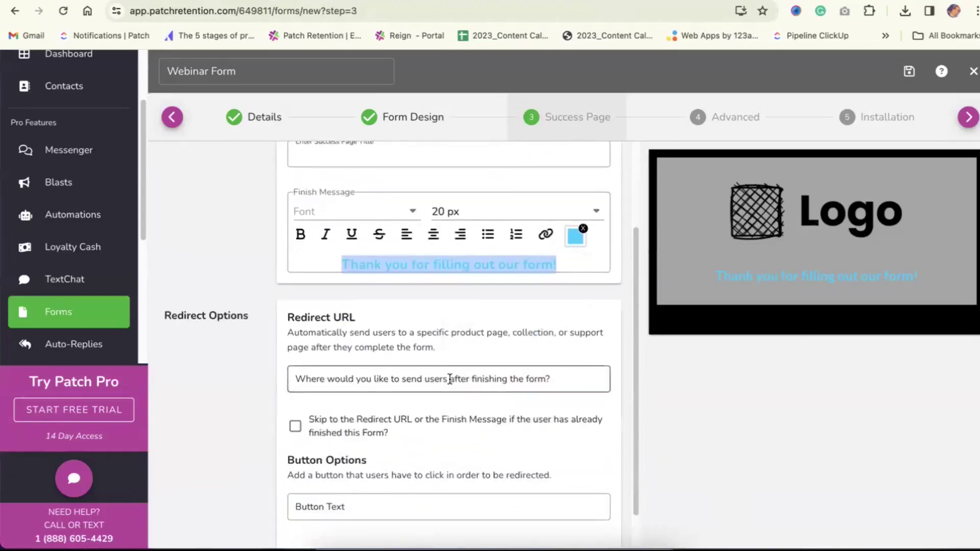
left_click(331, 379)
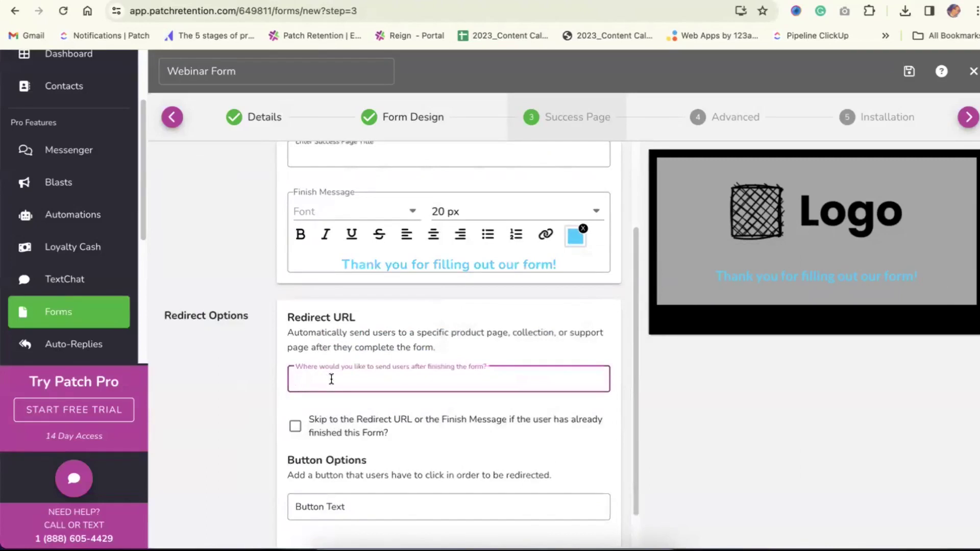
scroll(331, 379, "down", 1)
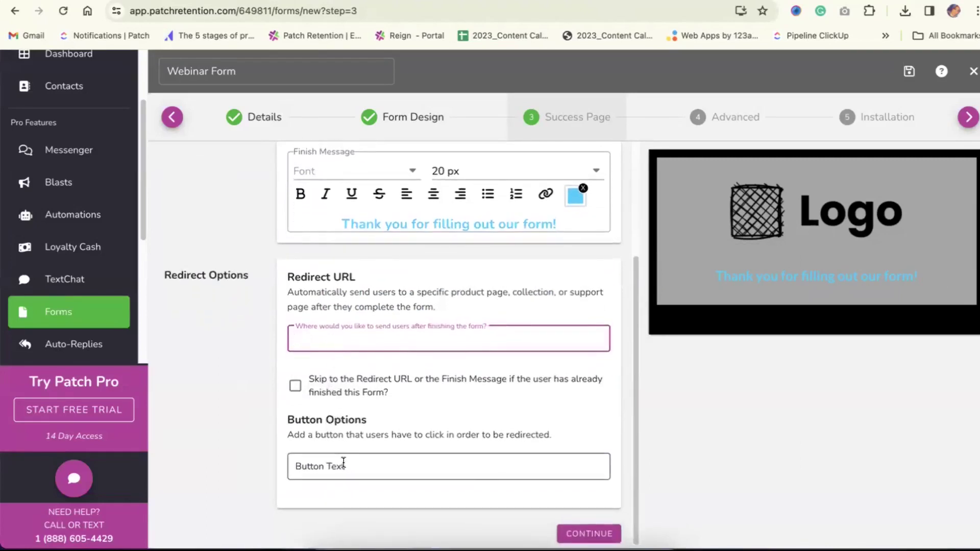
scroll(403, 421, "up", 4)
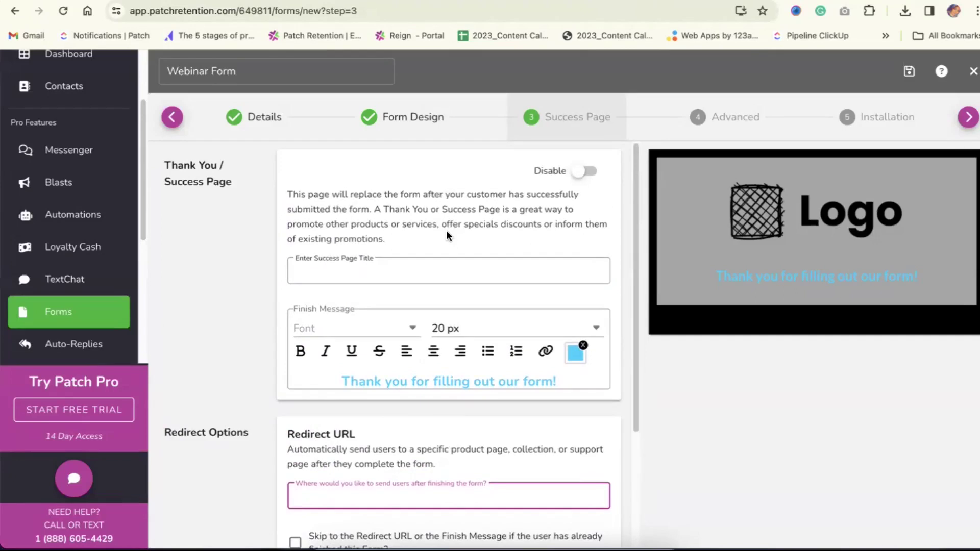
Toggle Success Page Disable off and on, pasting the WordPress admin address as redirect
left_click(581, 172)
left_click(454, 302)
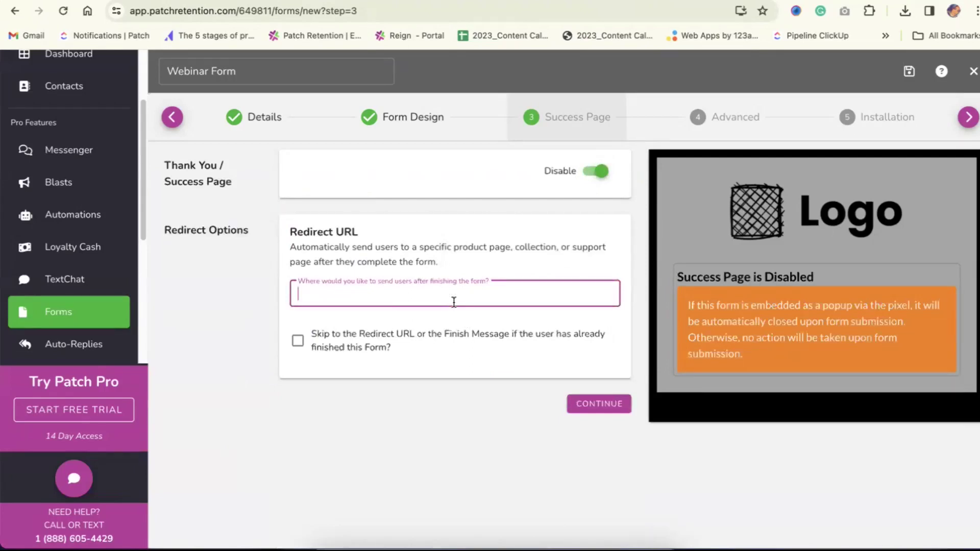
left_click(592, 171)
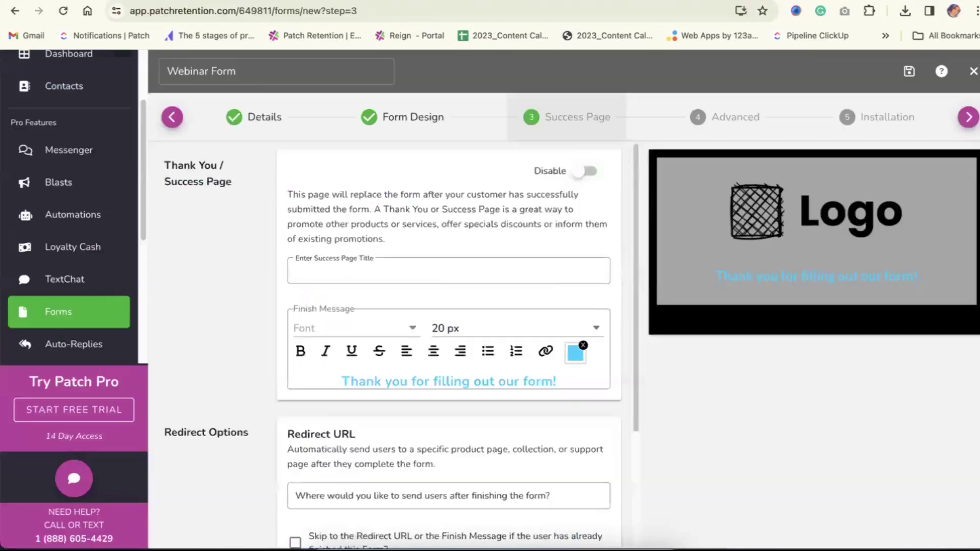
left_click(318, 494)
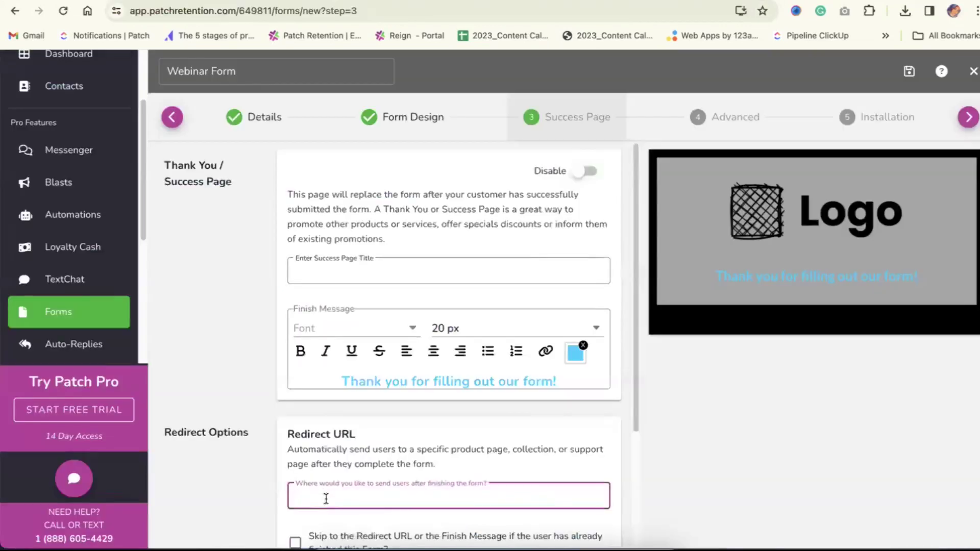
type("https://patch-testing.online/wp-admin/index.php")
scroll(475, 437, "down", 2)
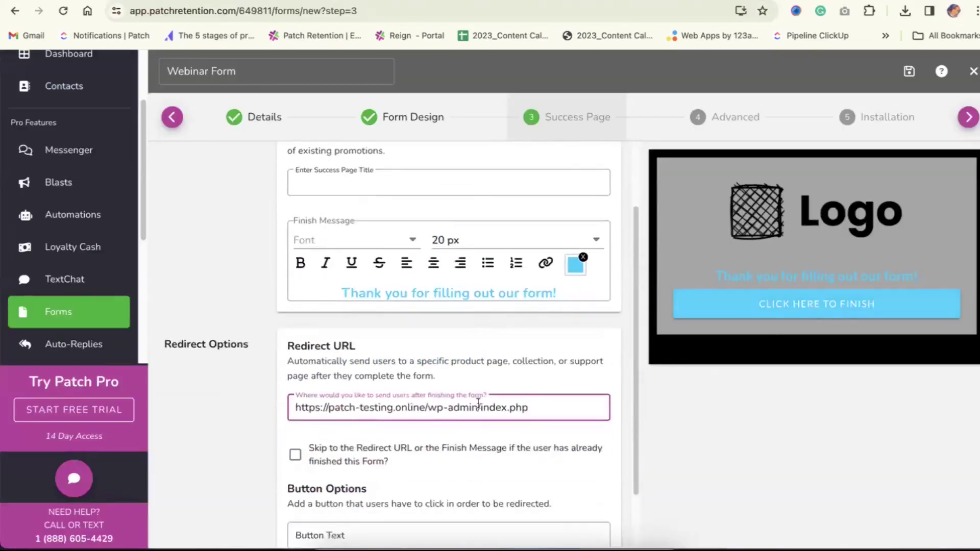
left_click(382, 529)
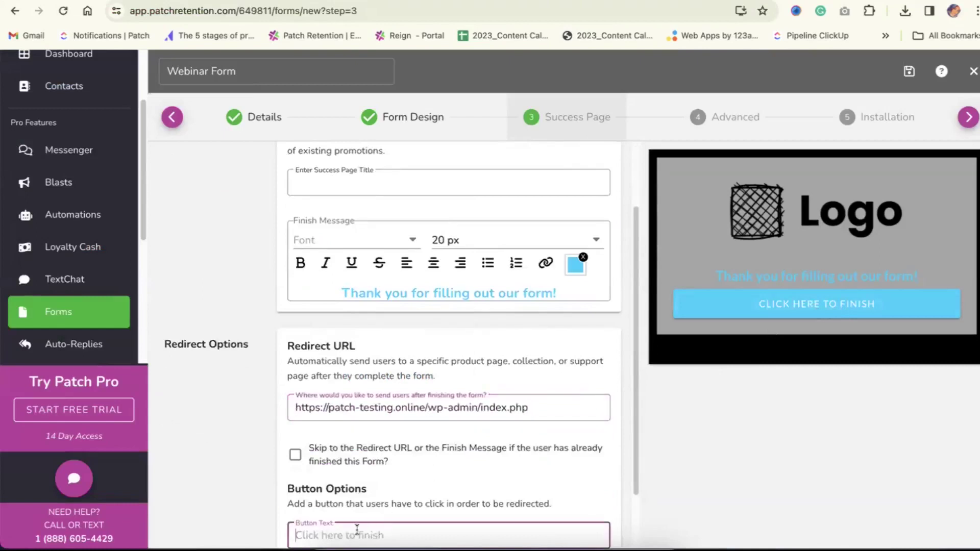
scroll(562, 235, "up", 3)
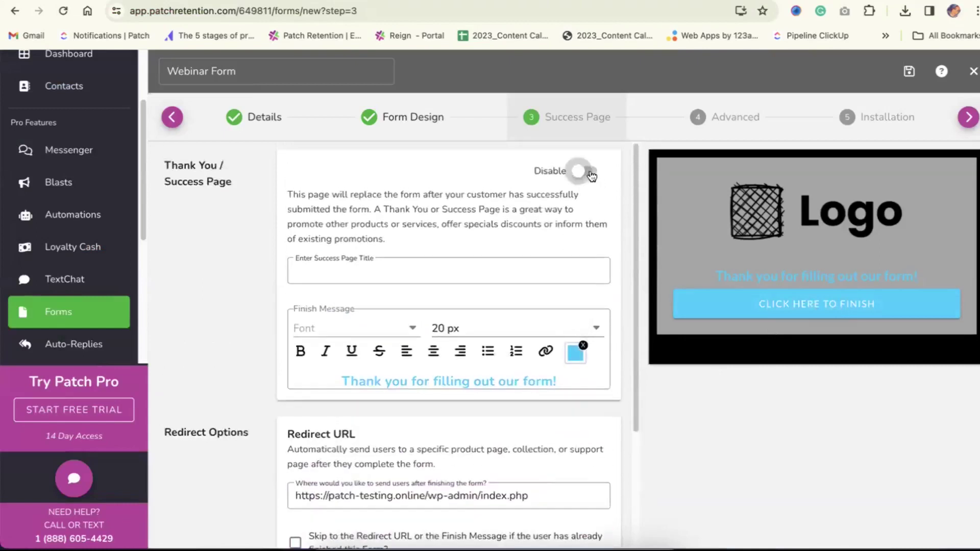
left_click(596, 171)
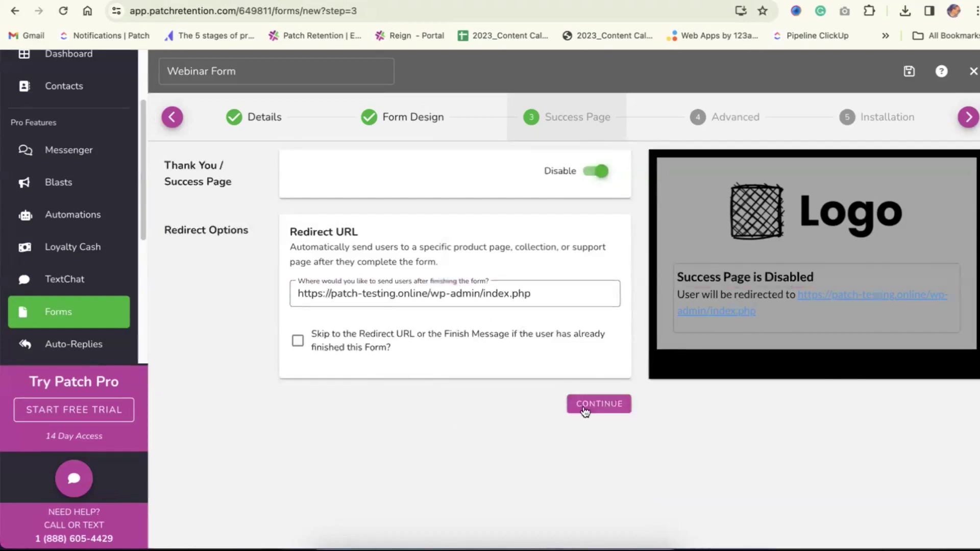
left_click(596, 172)
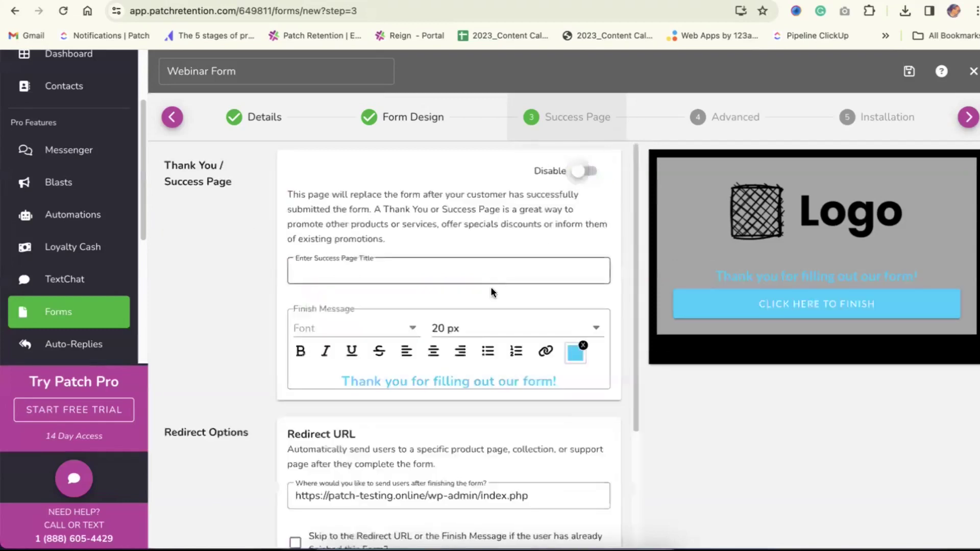
Clear the Redirect URL and continue to the Advanced step
scroll(475, 410, "down", 1)
triple_click(541, 475)
key("BackSpace")
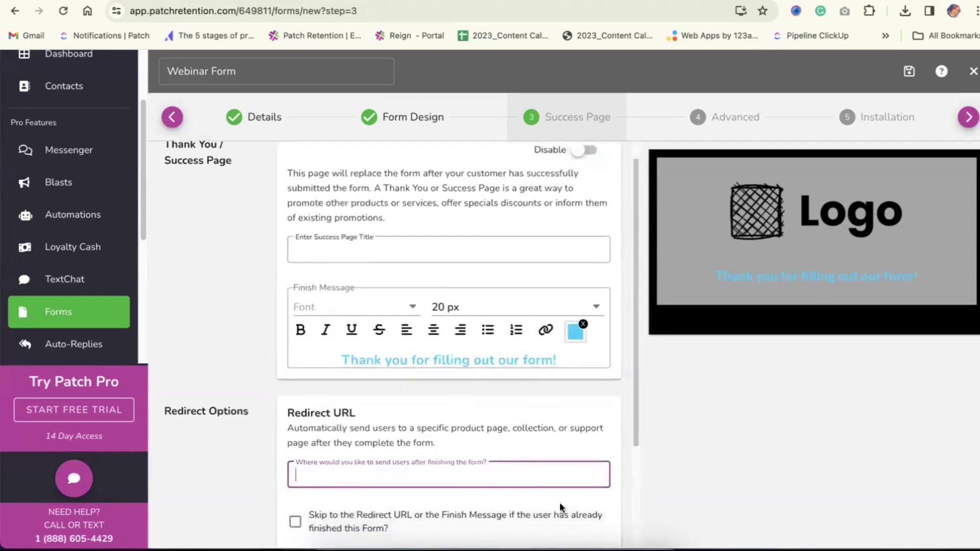
scroll(560, 503, "down", 3)
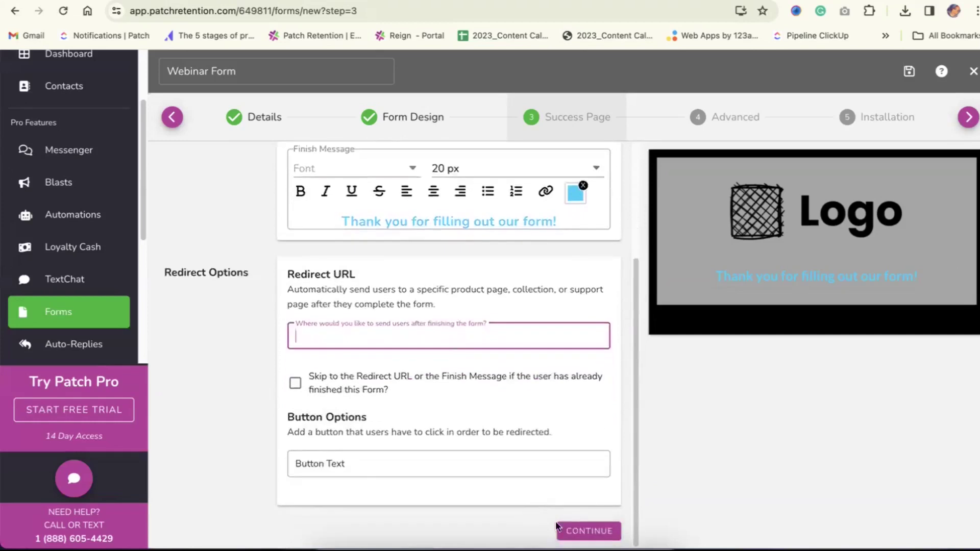
left_click(561, 530)
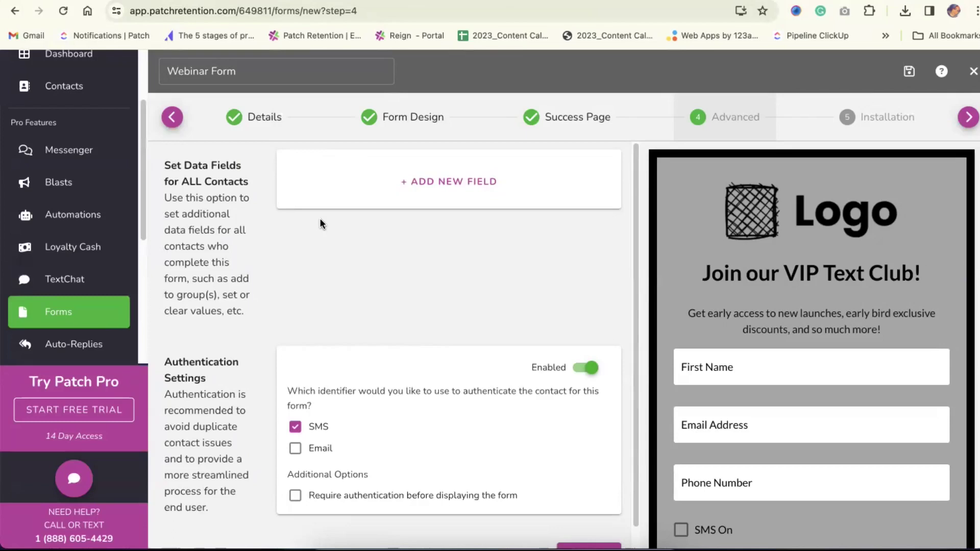
Add a Contact Tags data field that applies the tag 'VIP Text Club'
triple_click(221, 198)
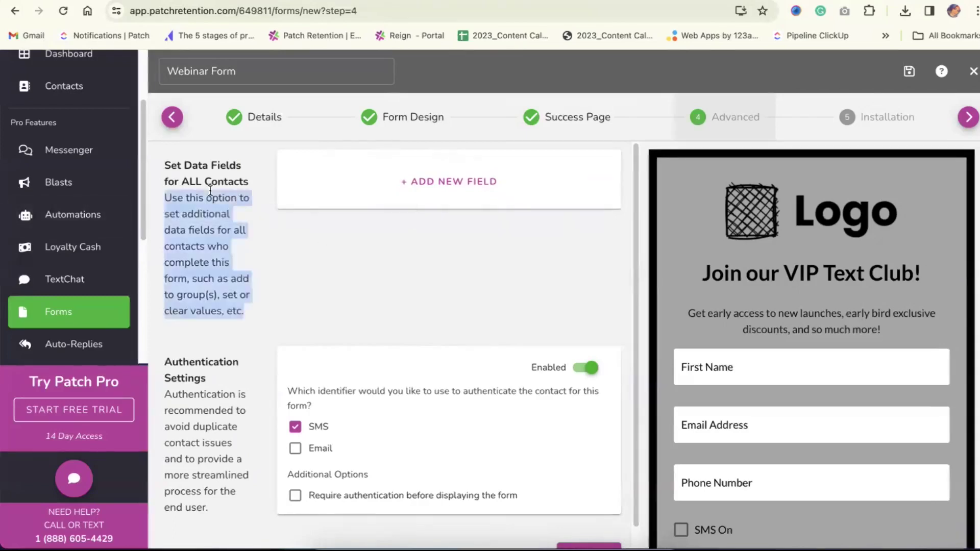
left_click(412, 193)
left_click(345, 179)
type("tag")
left_click(337, 215)
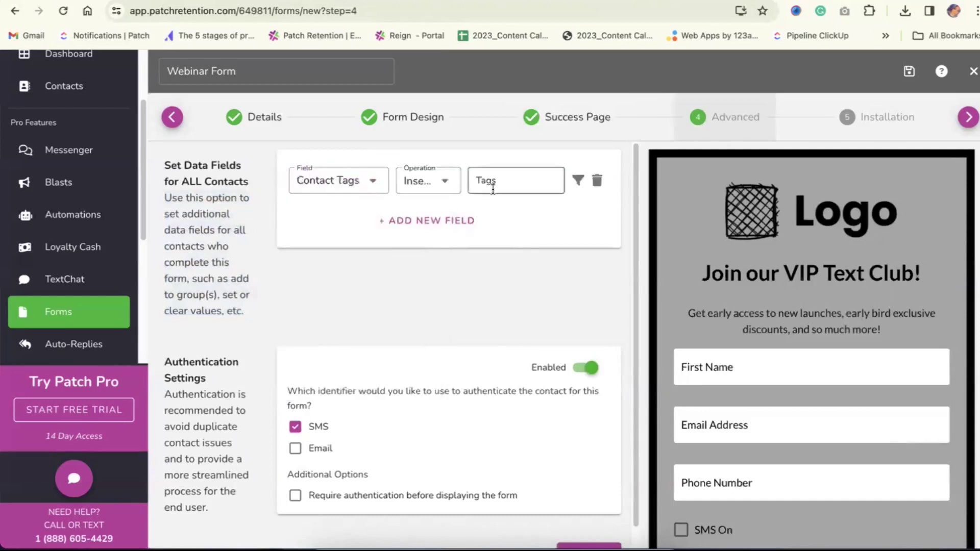
left_click(493, 189)
type("VIP Text Club")
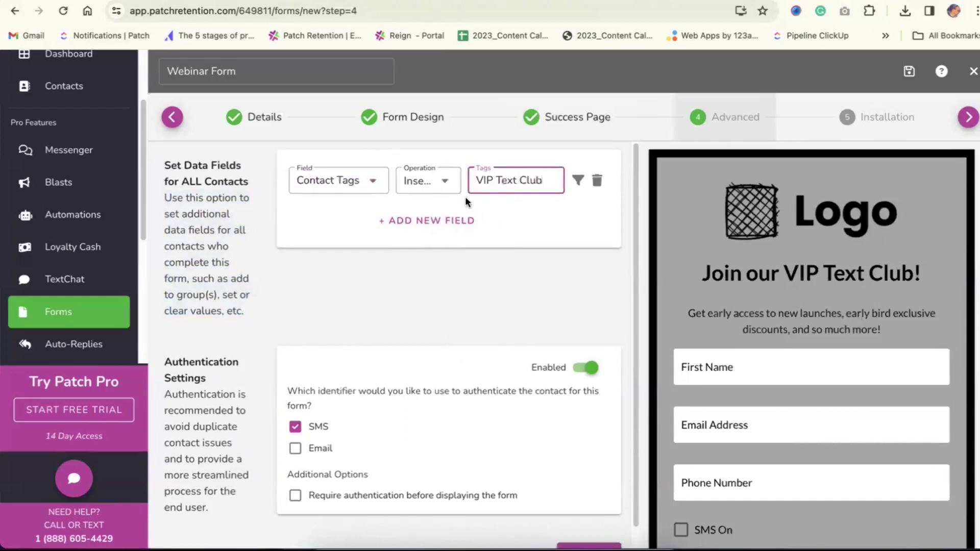
Add a second data field setting SMS On to Yes, and save the form
left_click(448, 215)
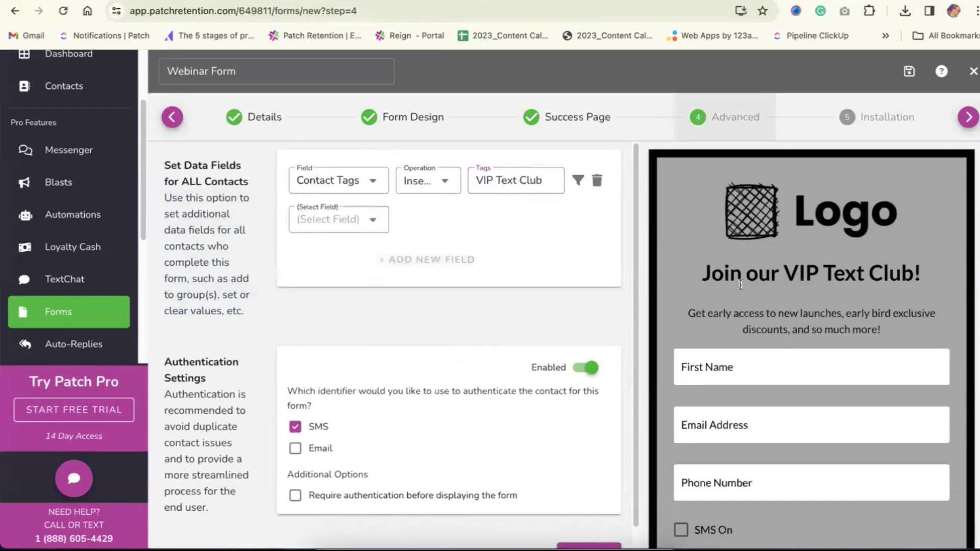
scroll(741, 285, "down", 2)
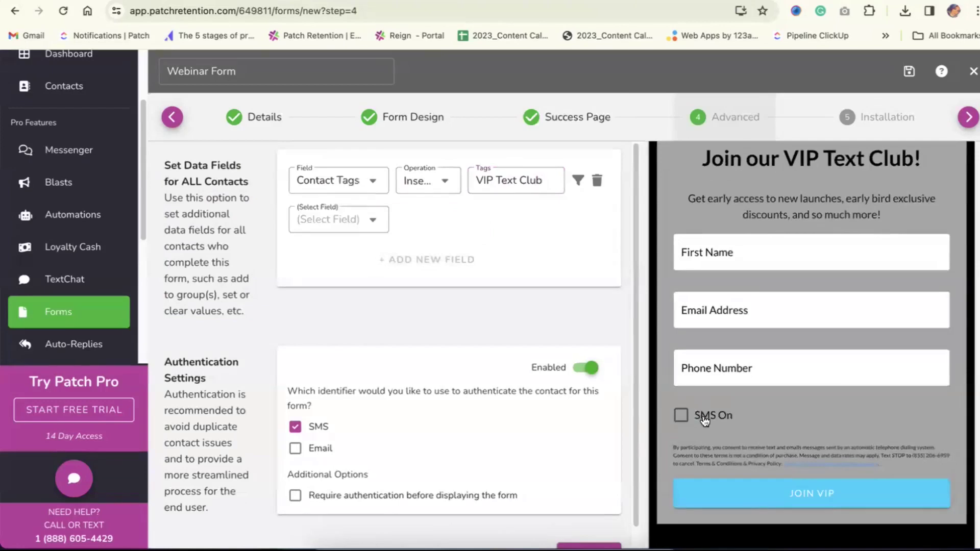
left_click(339, 220)
type("sms")
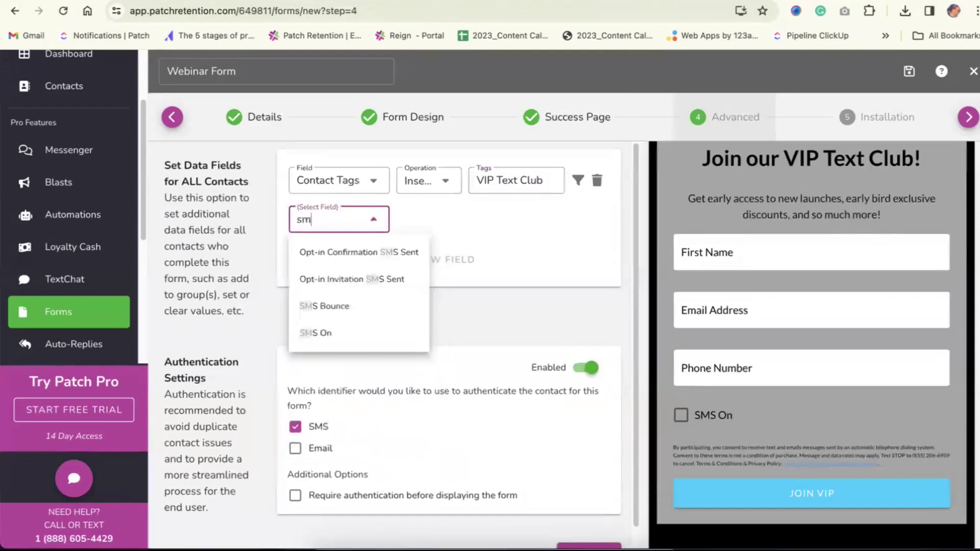
left_click(332, 331)
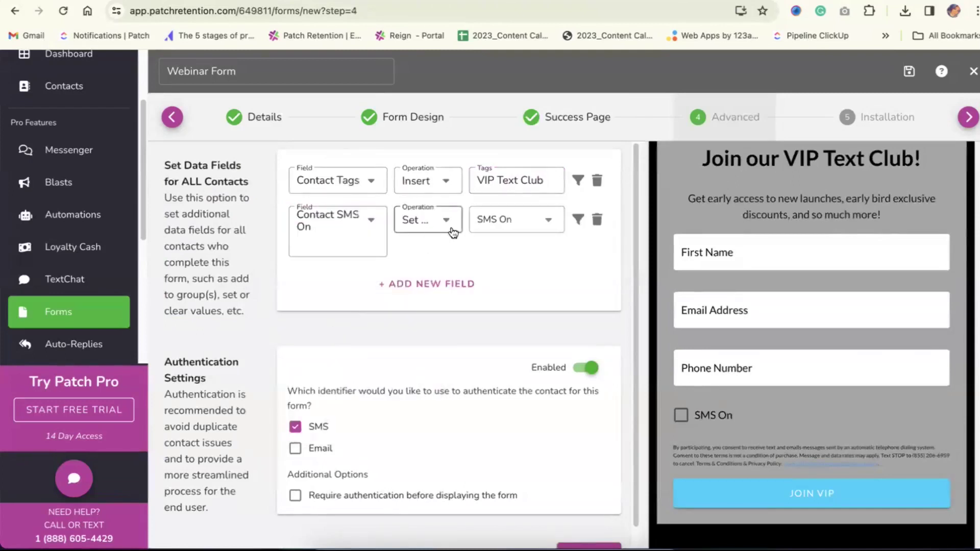
left_click(480, 223)
left_click(423, 252)
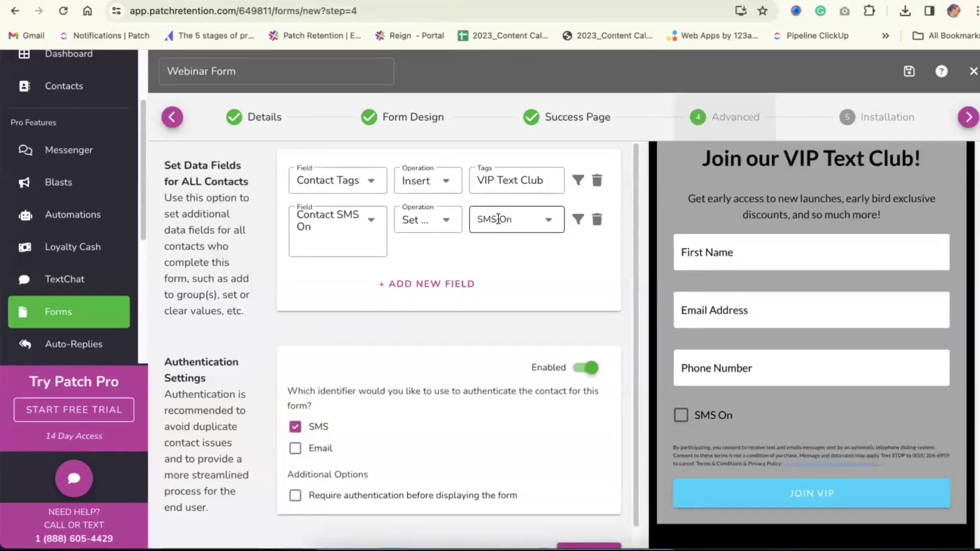
left_click(544, 229)
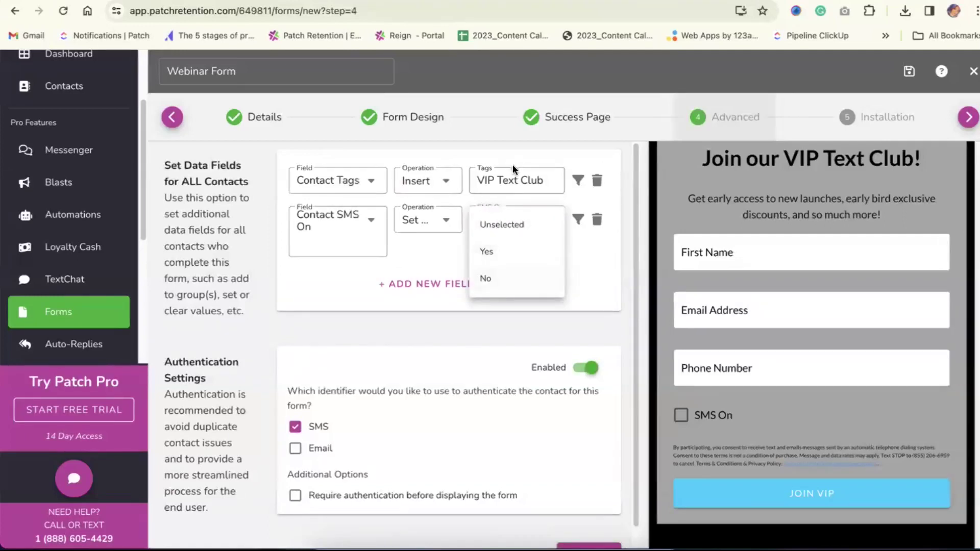
left_click(501, 259)
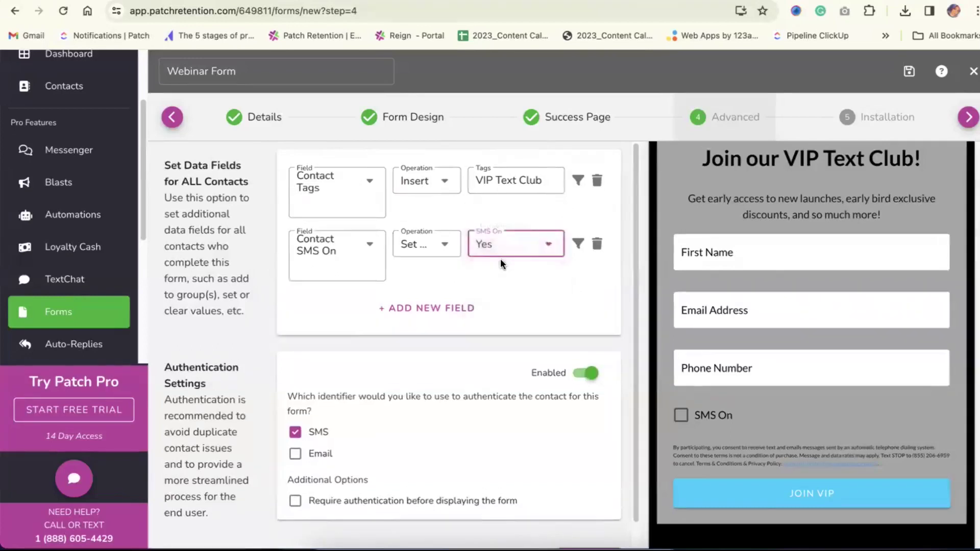
left_click(906, 74)
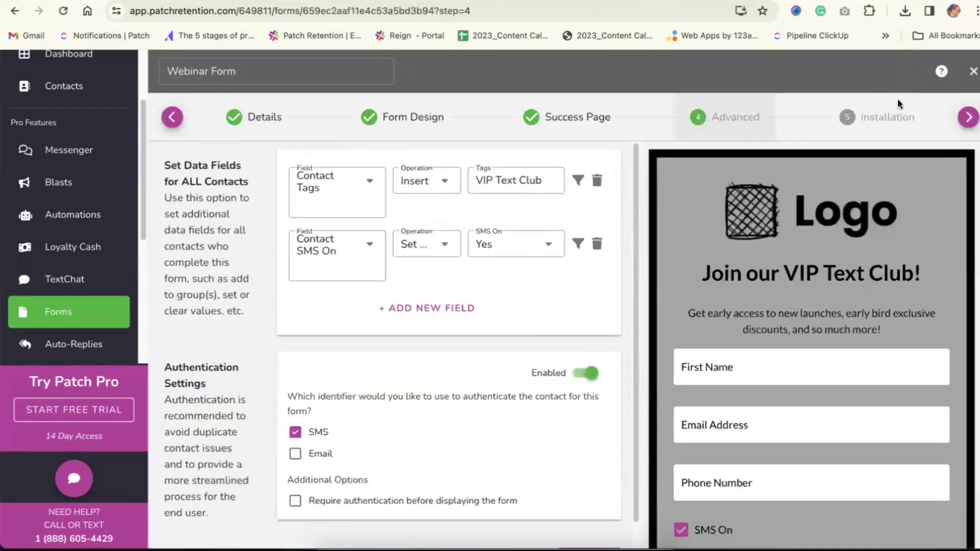
Toggle SMS On in the preview and require authentication before the form is displayed
scroll(716, 389, "down", 5)
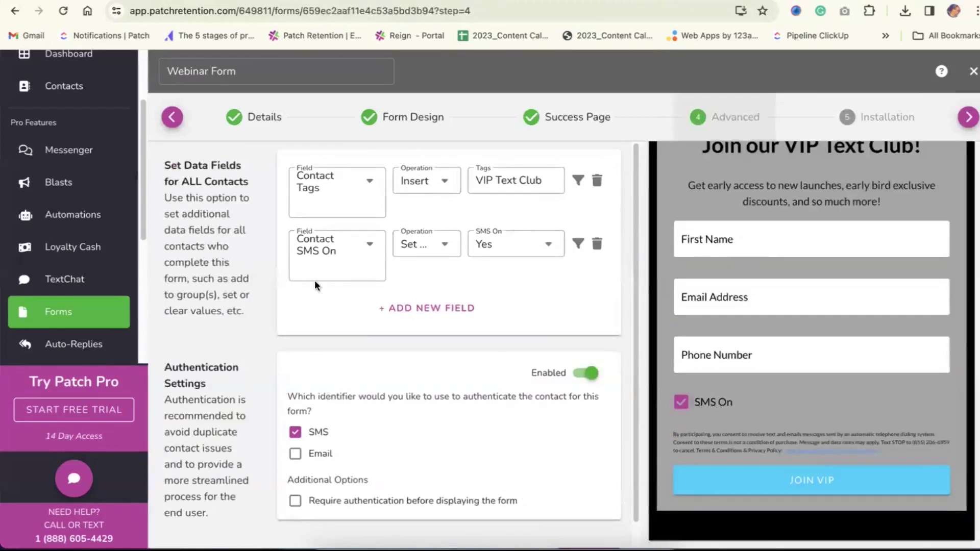
left_click(680, 403)
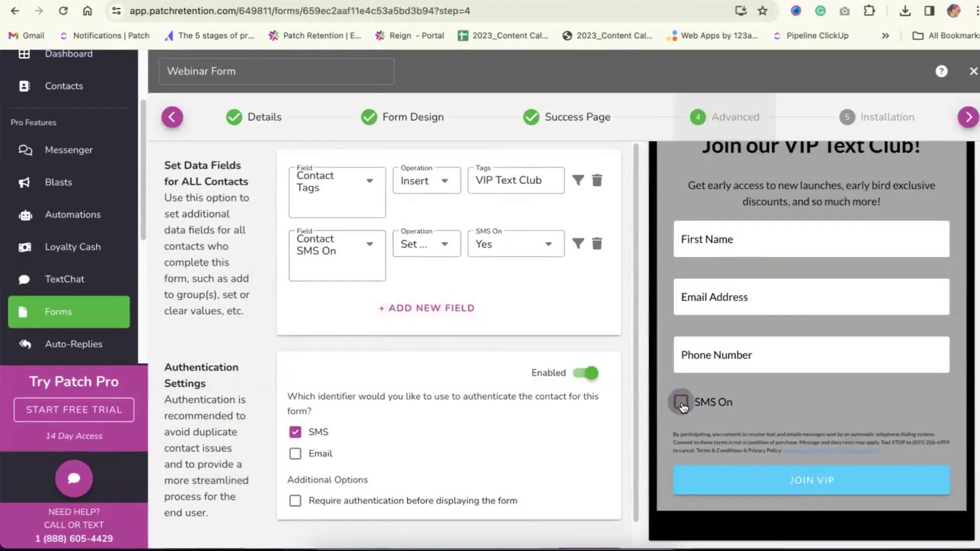
left_click(679, 406)
scroll(339, 436, "down", 1)
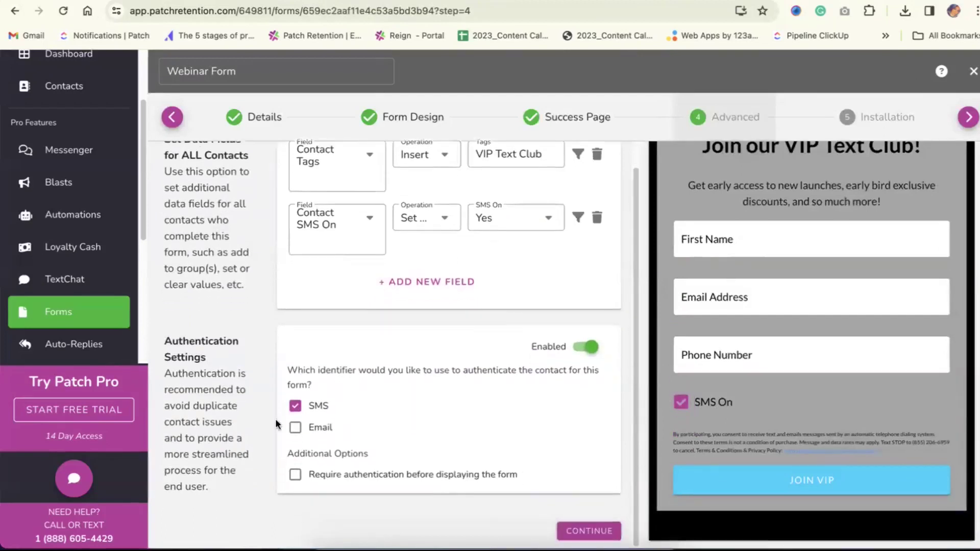
triple_click(187, 351)
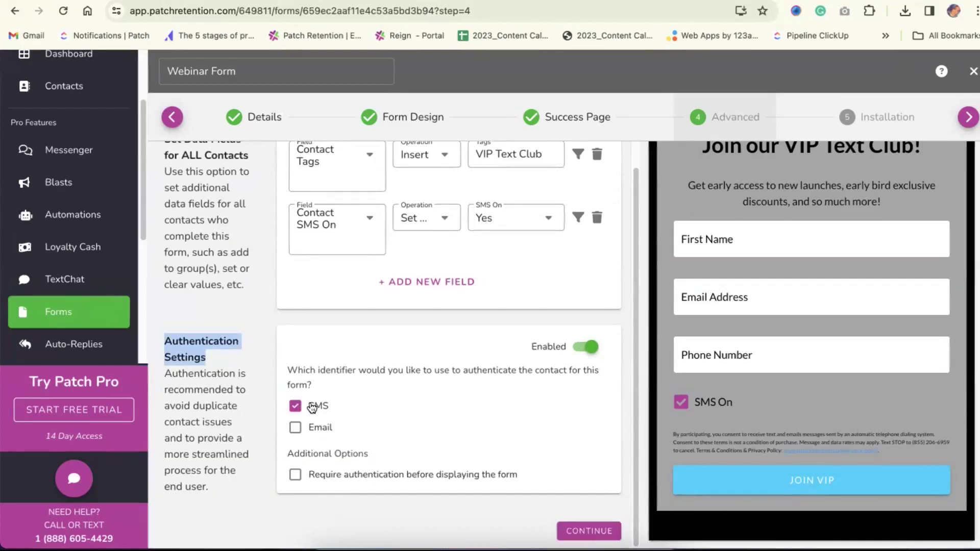
left_click(331, 479)
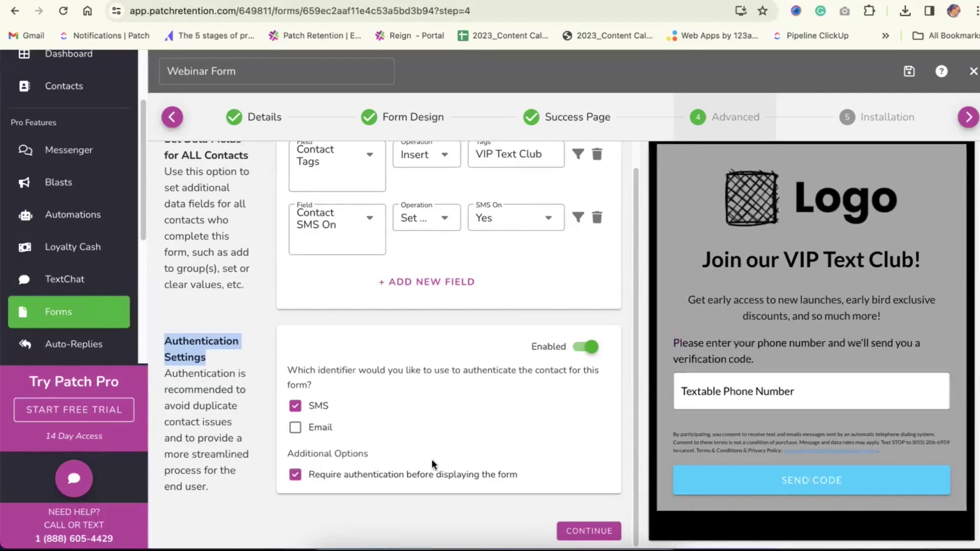
Turn off required authentication and test the preview by entering a sample phone number
left_click(394, 475)
left_click(709, 354)
left_click(710, 462)
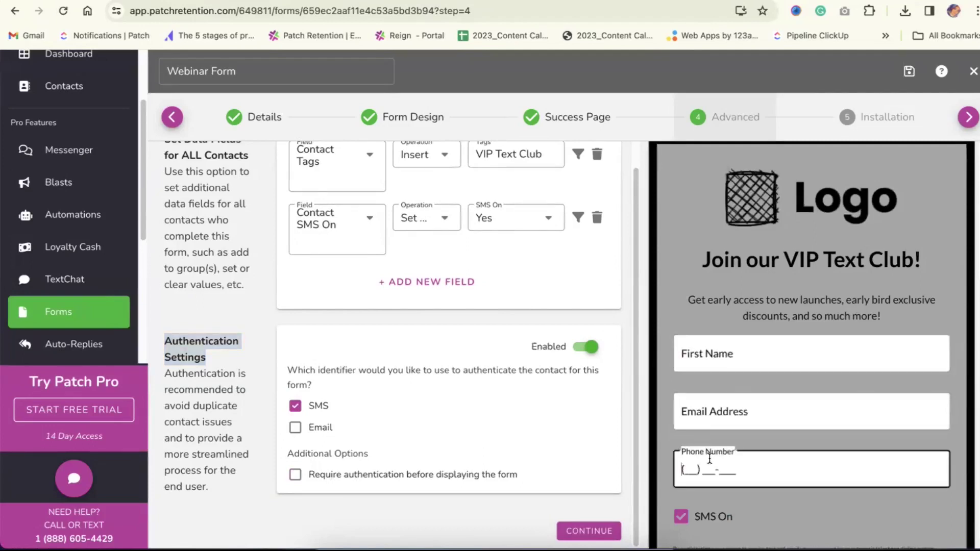
left_click(763, 497)
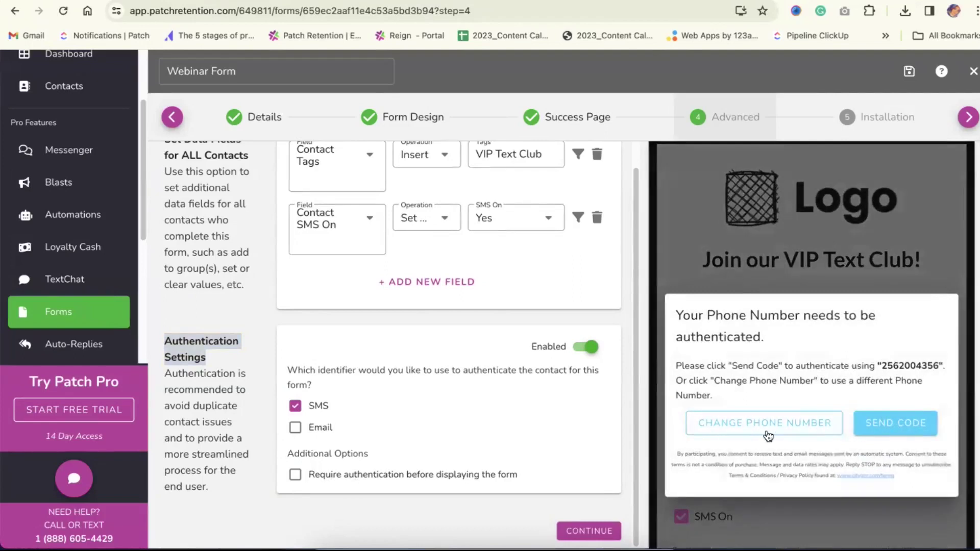
left_click(750, 424)
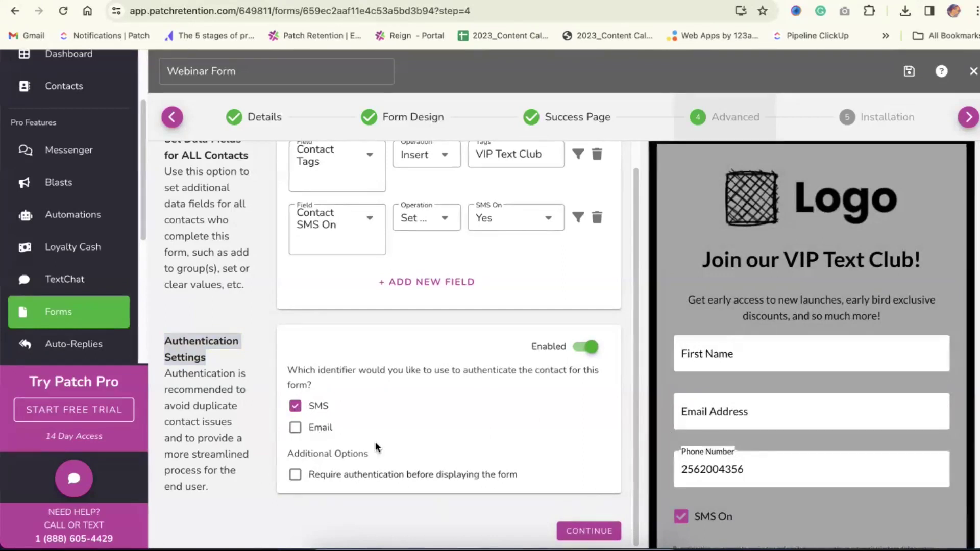
Switch the authentication identifier between e-mail and SMS, toggle authentication, then go to Installation
left_click(292, 429)
left_click(296, 407)
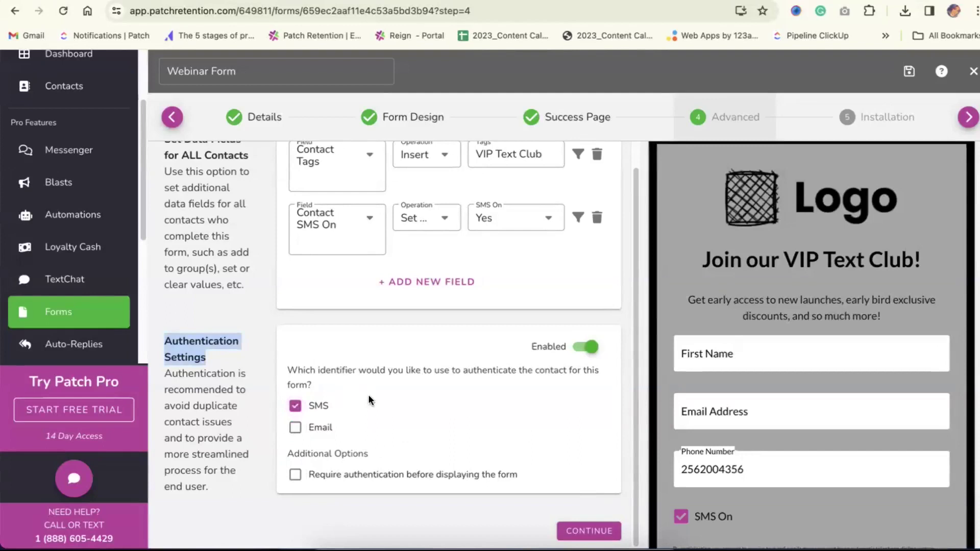
left_click(588, 347)
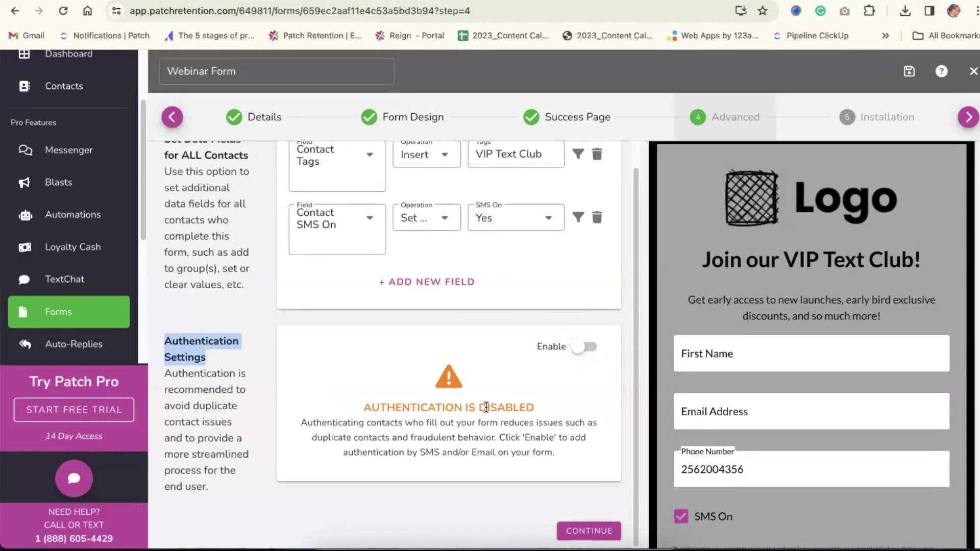
left_click(597, 357)
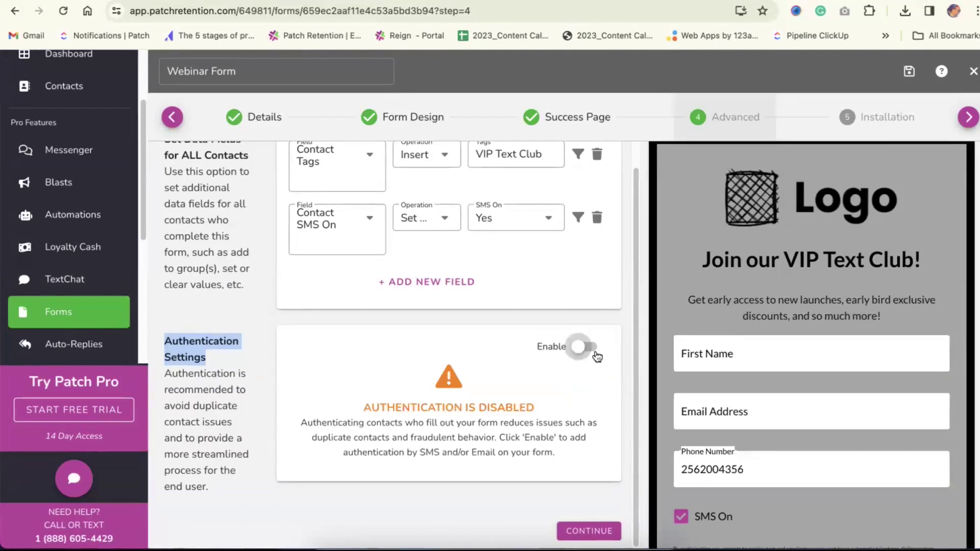
left_click(419, 379)
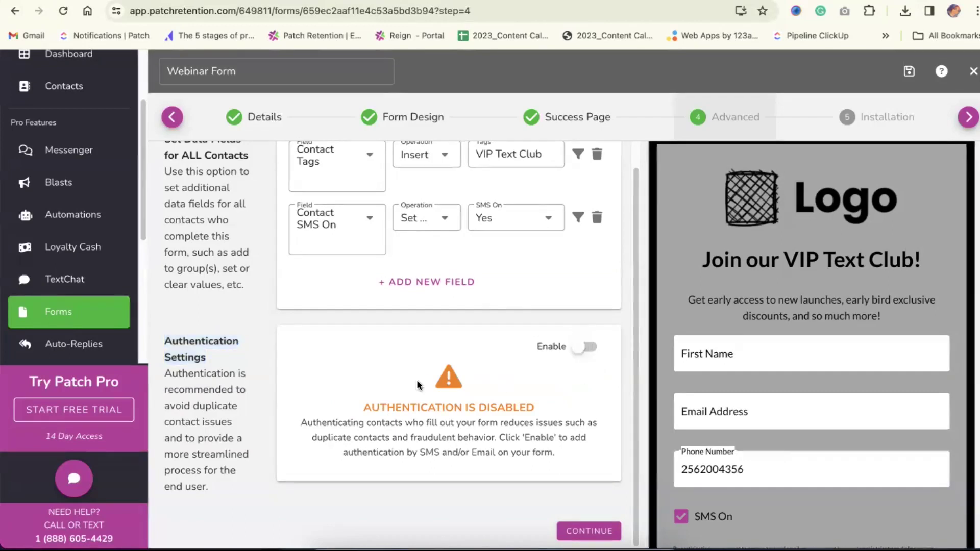
scroll(417, 379, "up", 1)
scroll(745, 324, "down", 5)
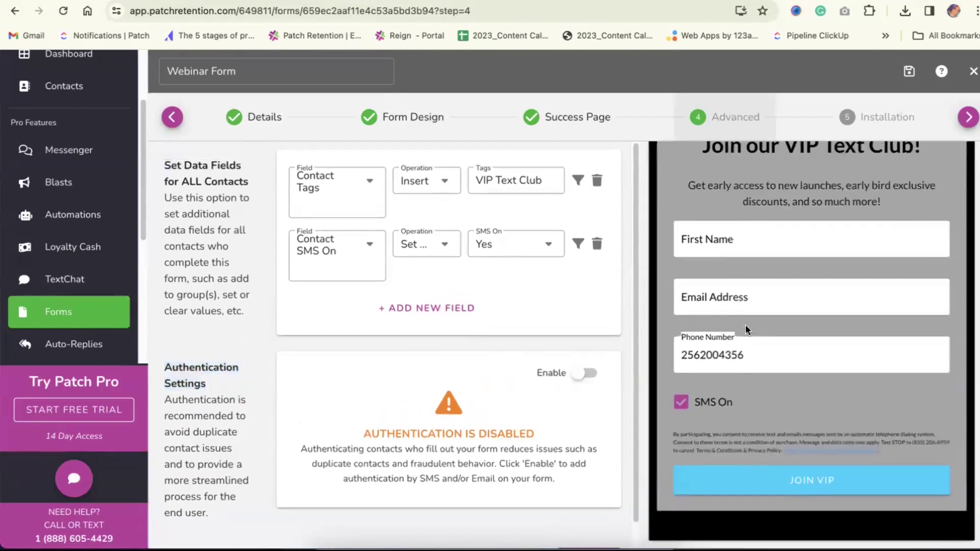
left_click(869, 136)
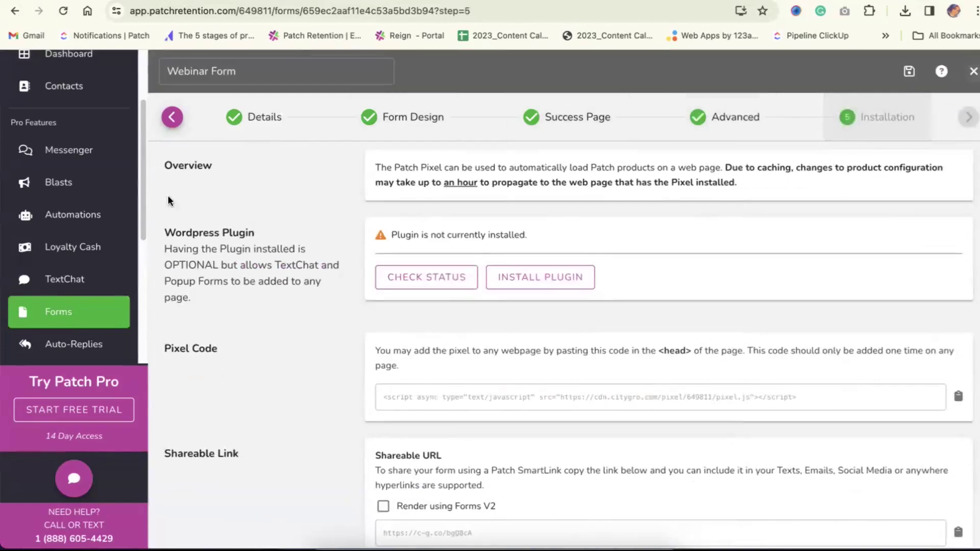
Point out the Overview heading and WordPress plugin explanation on the Installation step
scroll(94, 249, "up", 2)
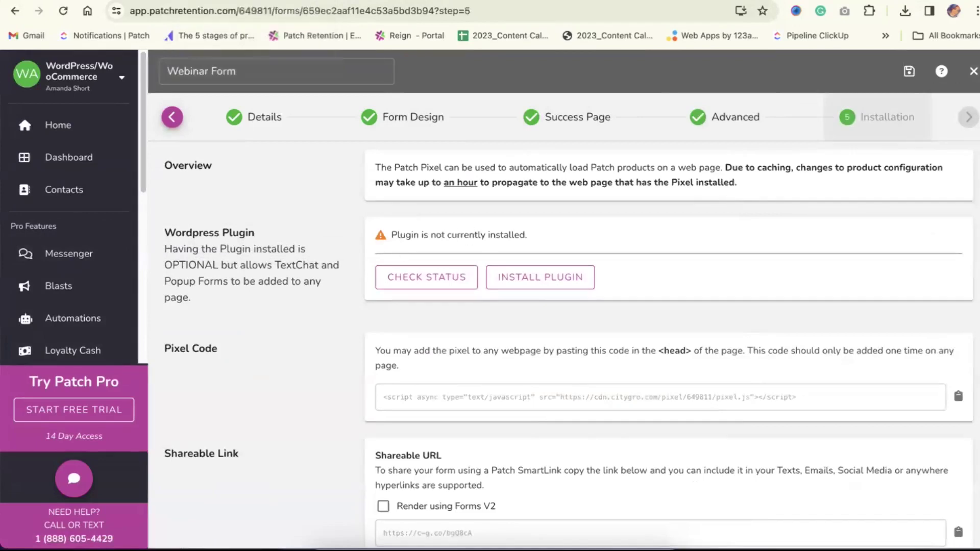
scroll(252, 250, "down", 2)
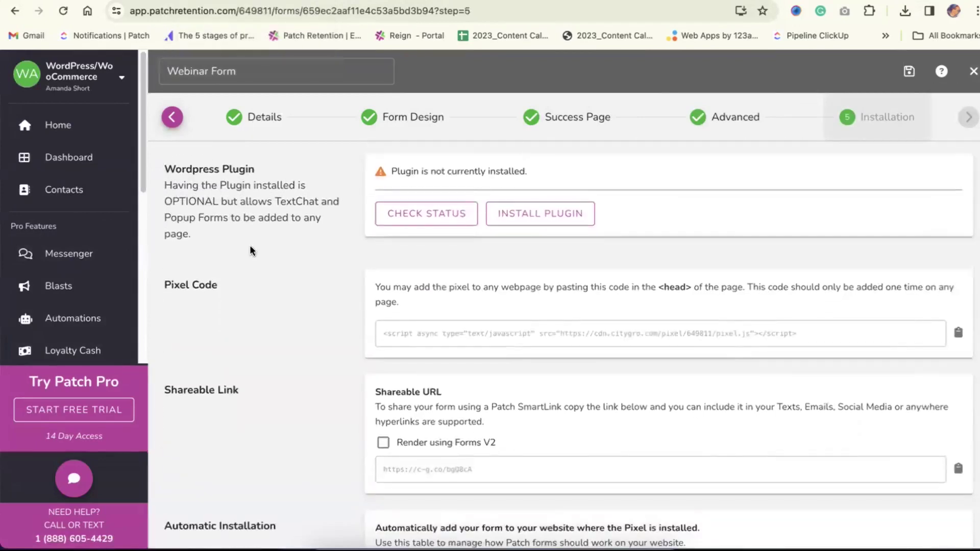
scroll(216, 190, "up", 2)
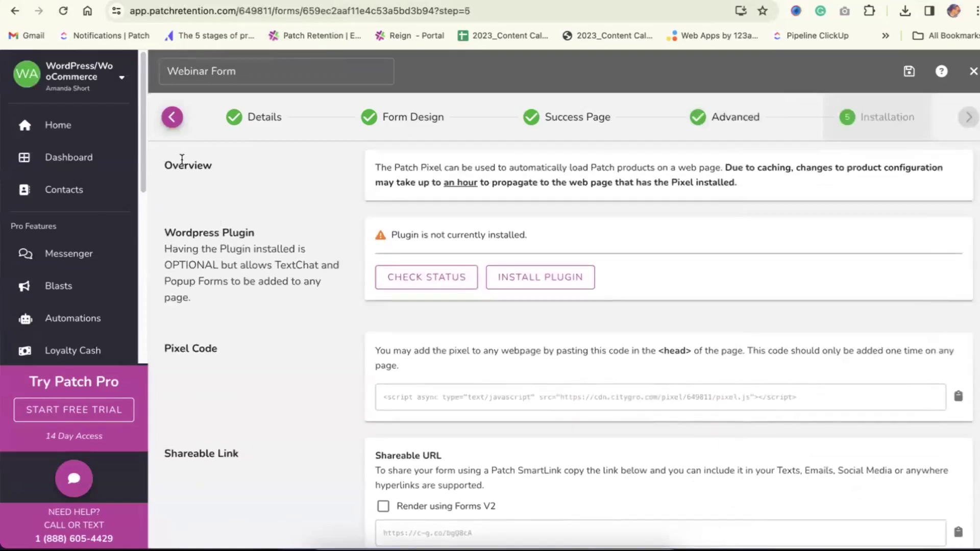
double_click(182, 167)
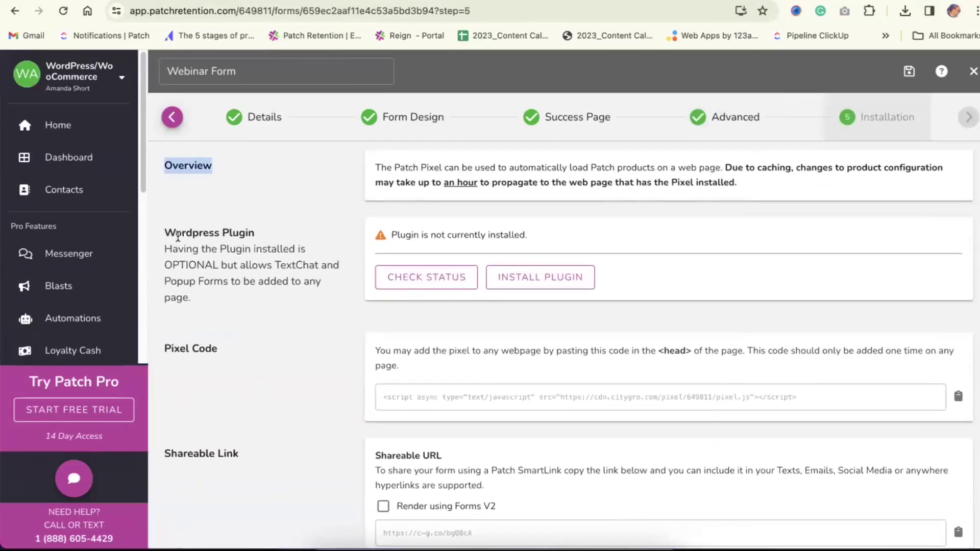
left_click_drag(165, 232, 252, 317)
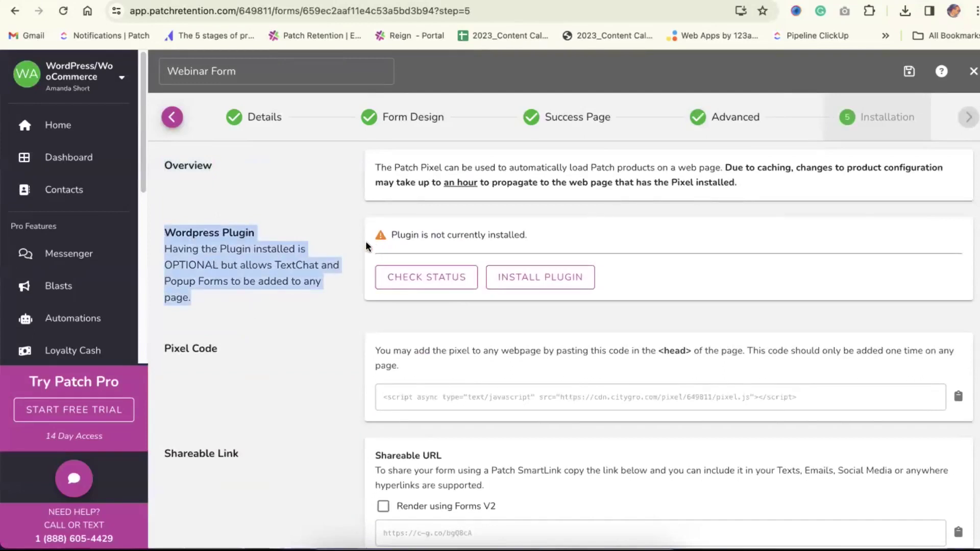
triple_click(193, 348)
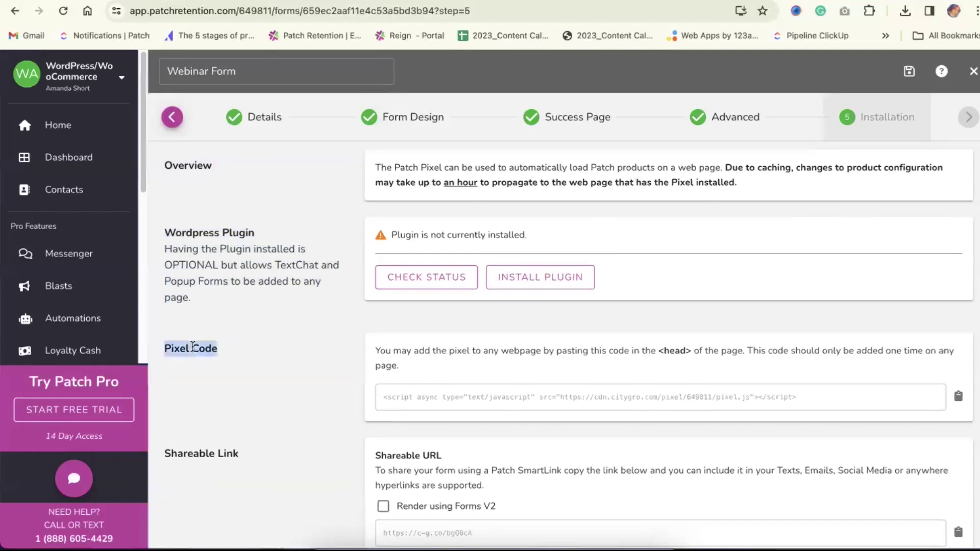
Select the whole pixel code snippet and highlight its instructions and the Pixel Code heading
scroll(294, 326, "down", 2)
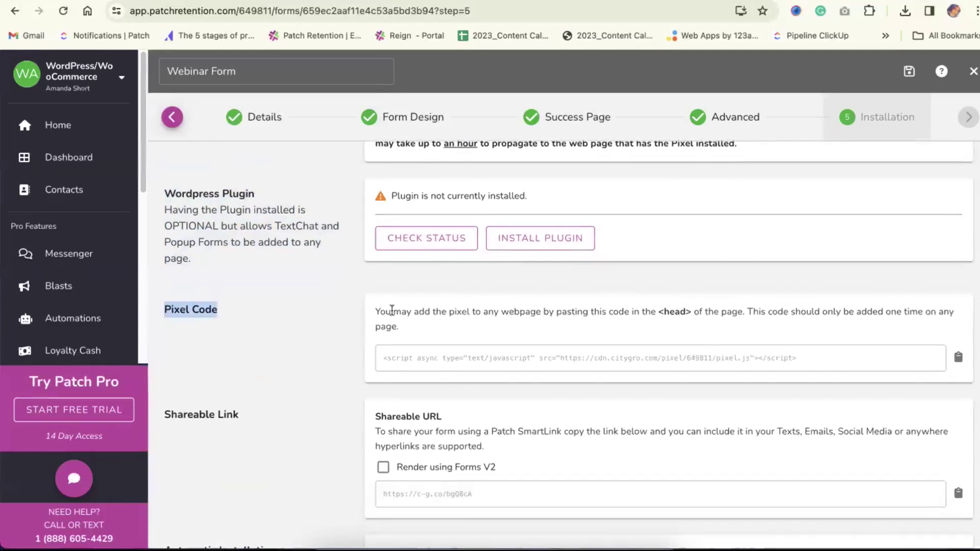
double_click(493, 358)
triple_click(493, 358)
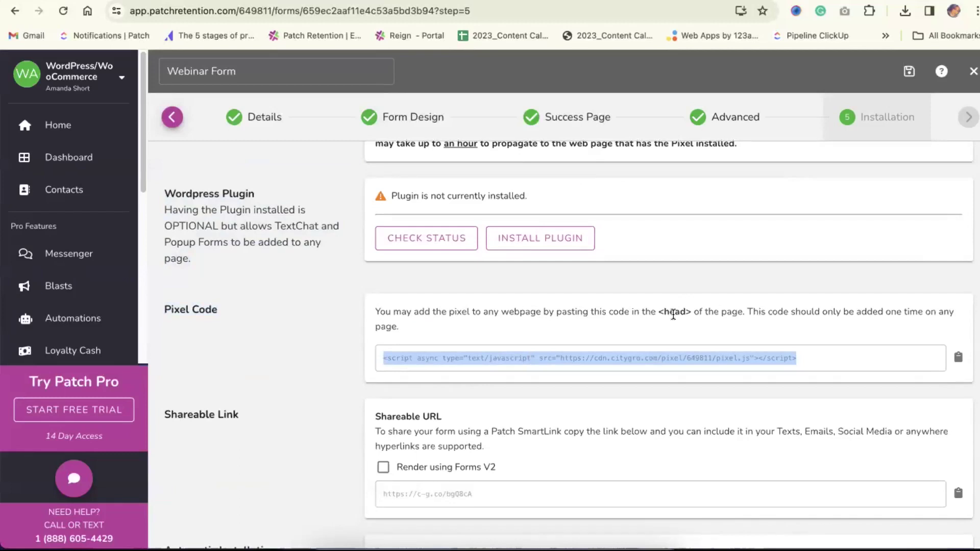
triple_click(654, 311)
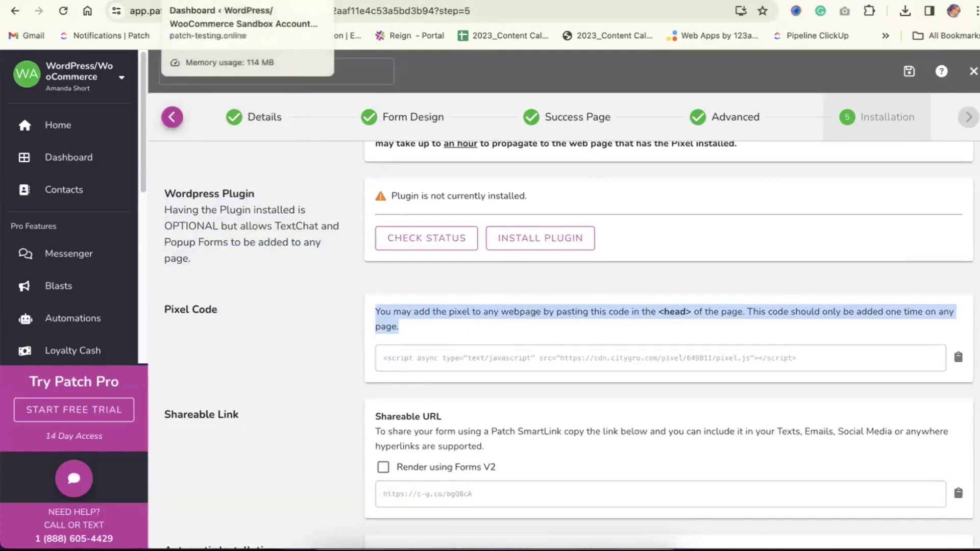
left_click(240, 320)
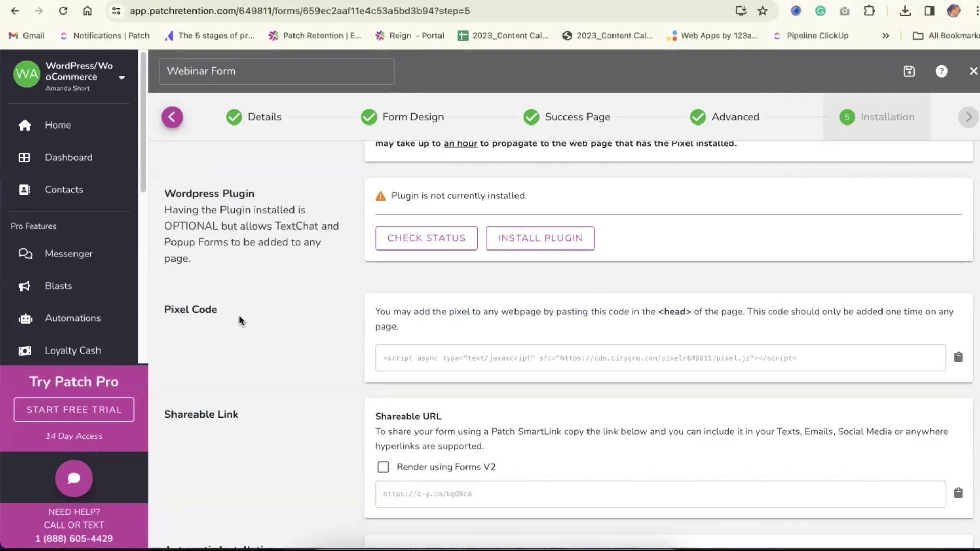
triple_click(179, 310)
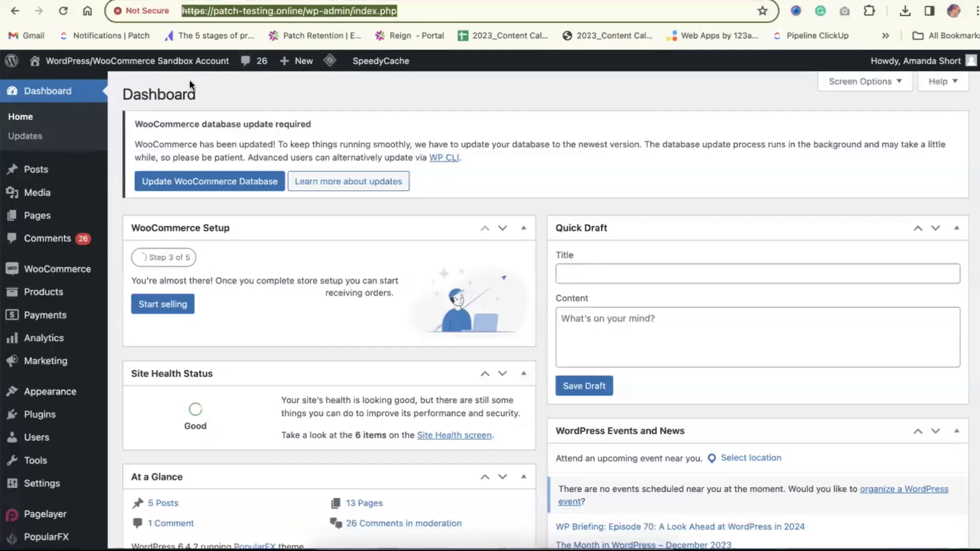
Open the PopularFX Theme Header (header.php) in the WordPress Theme File Editor
scroll(49, 236, "down", 1)
scroll(47, 240, "down", 2)
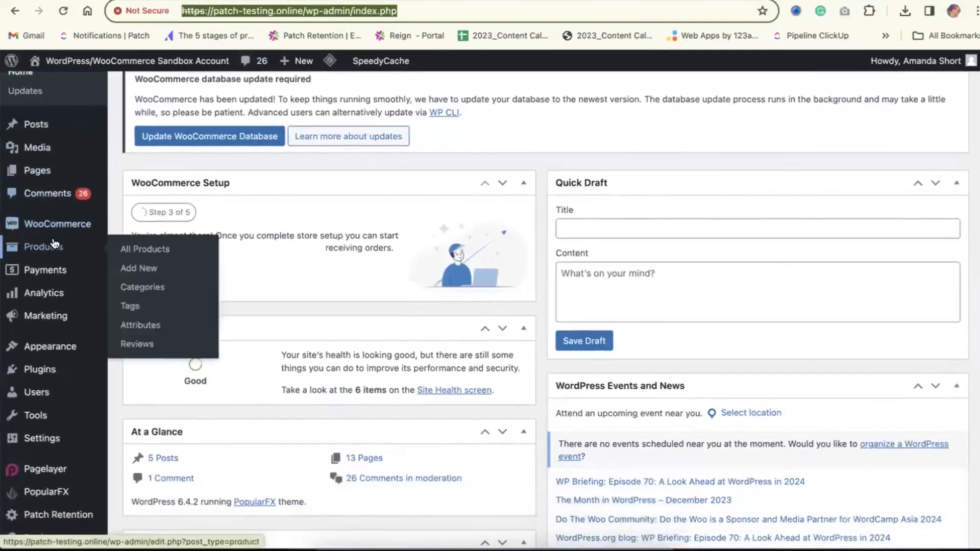
mouse_move(45, 339)
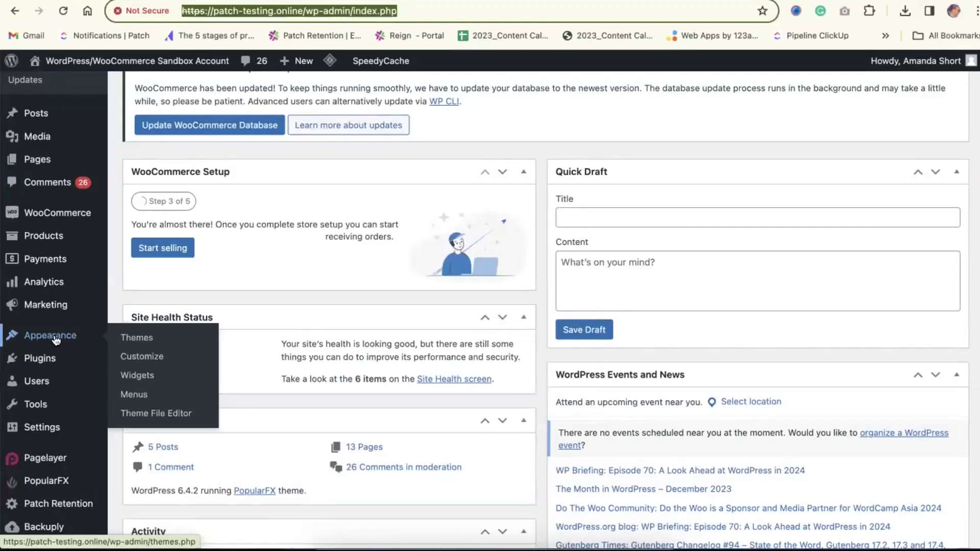
left_click(157, 415)
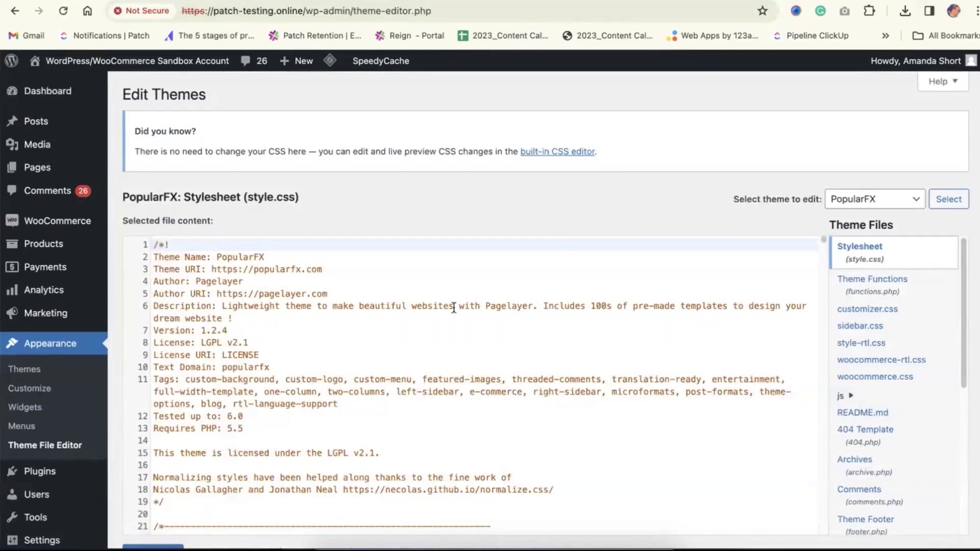
scroll(887, 328, "down", 5)
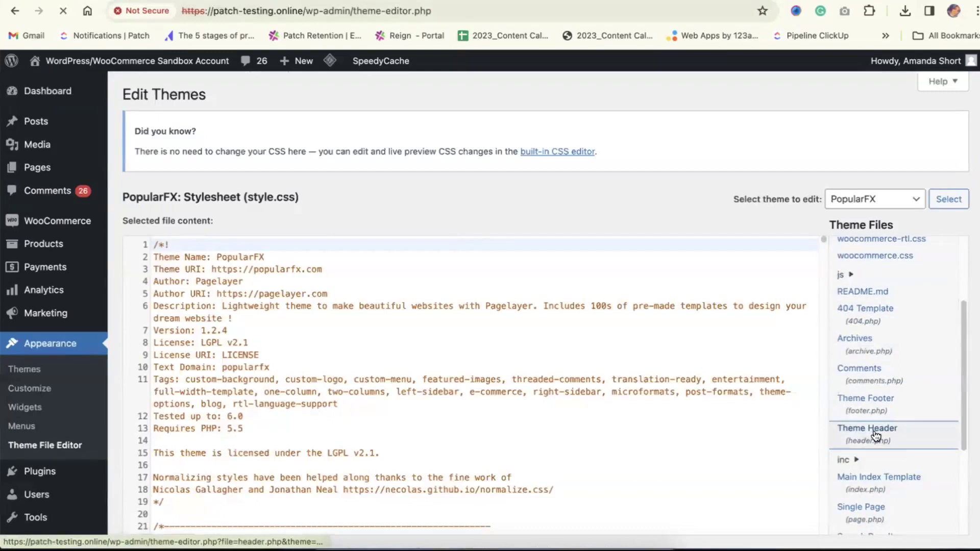
left_click(871, 435)
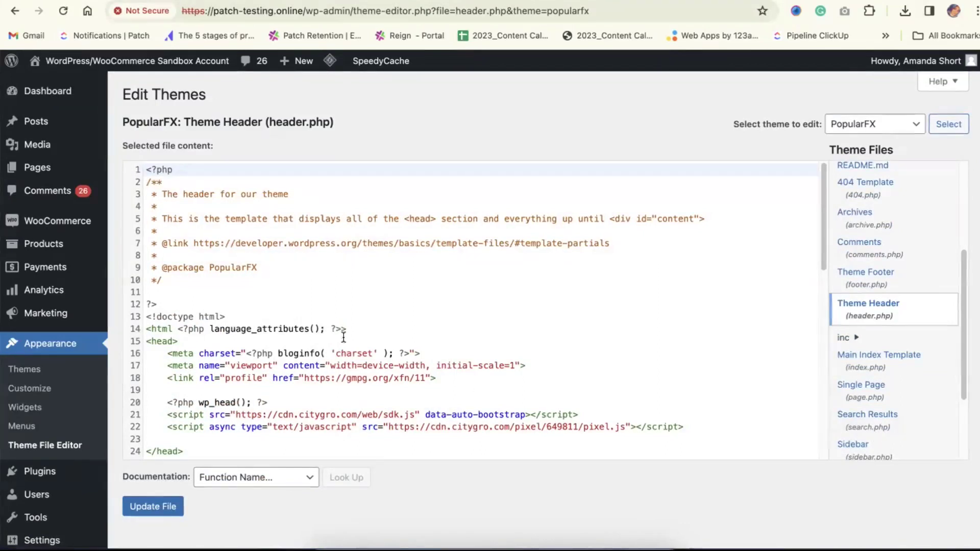
Highlight the Patch pixel script and SDK script tags in the head, then return to Patch Retention
scroll(343, 342, "down", 5)
scroll(344, 342, "down", 6)
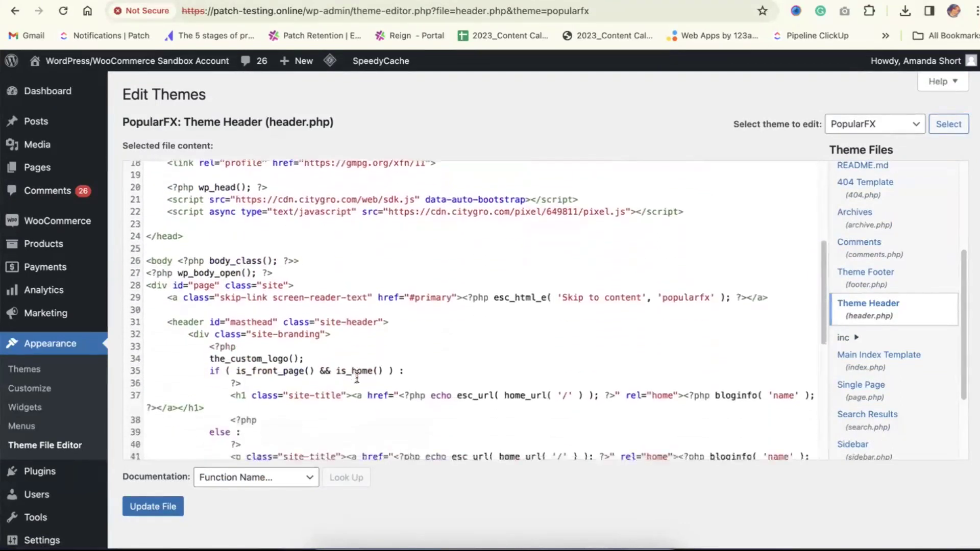
scroll(356, 378, "down", 3)
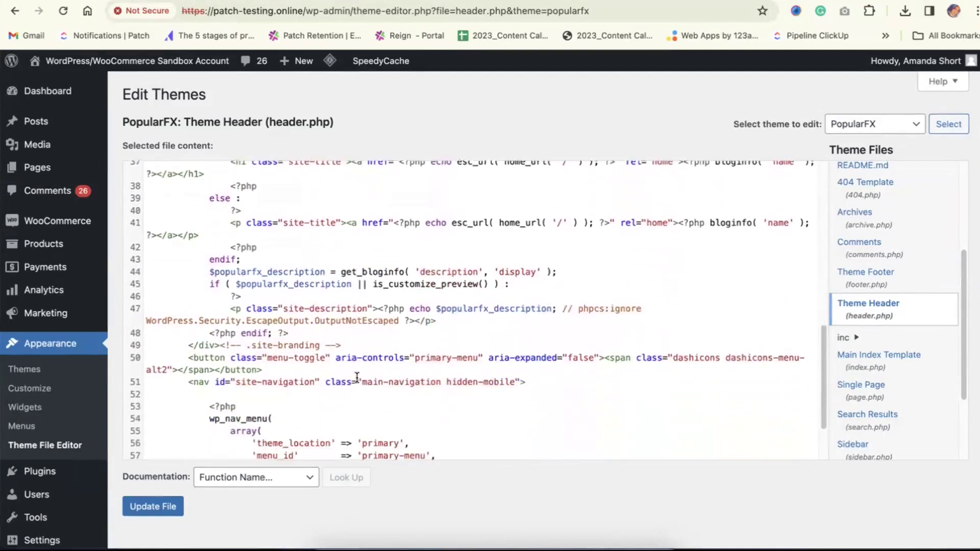
scroll(360, 403, "down", 2)
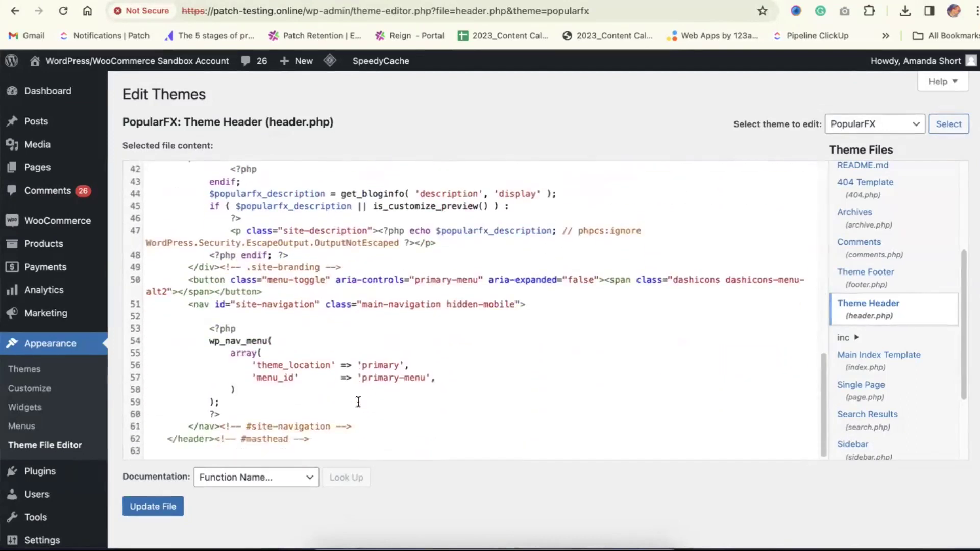
scroll(358, 403, "up", 7)
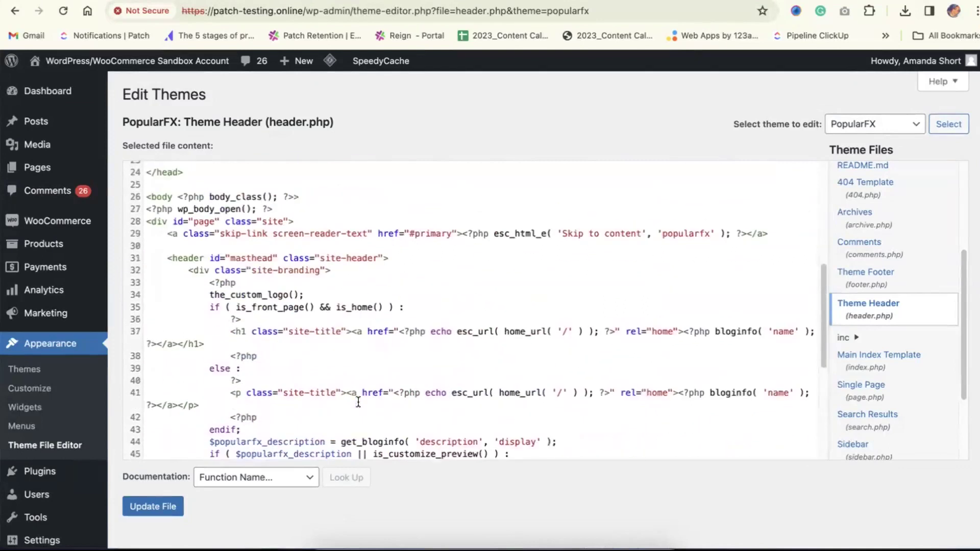
scroll(358, 403, "down", 1)
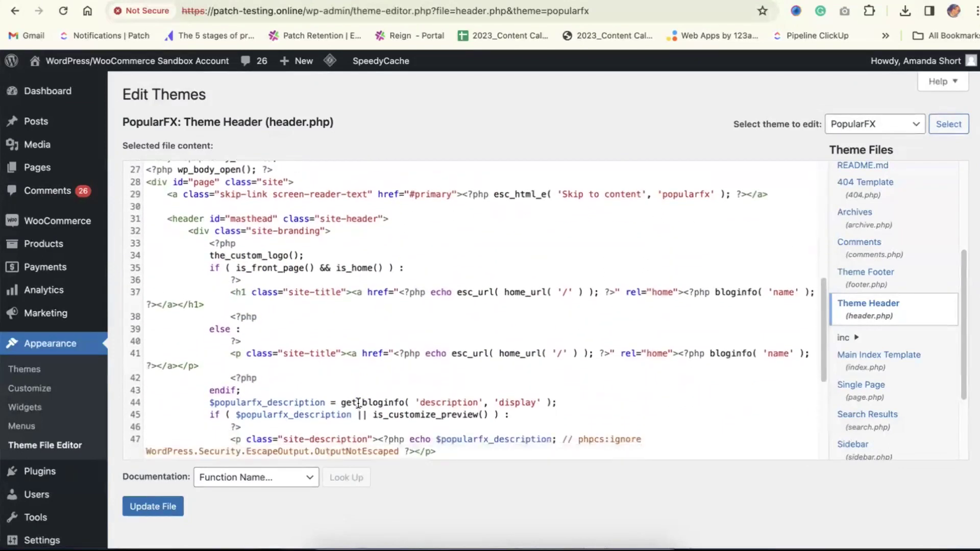
scroll(359, 403, "up", 7)
left_click_drag(697, 348, 167, 344)
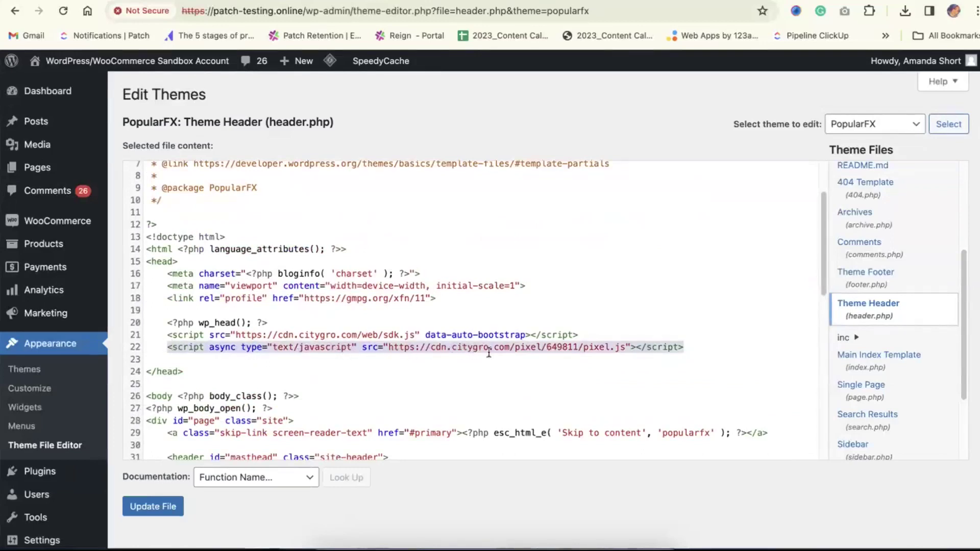
left_click(585, 335)
left_click_drag(582, 334, 167, 332)
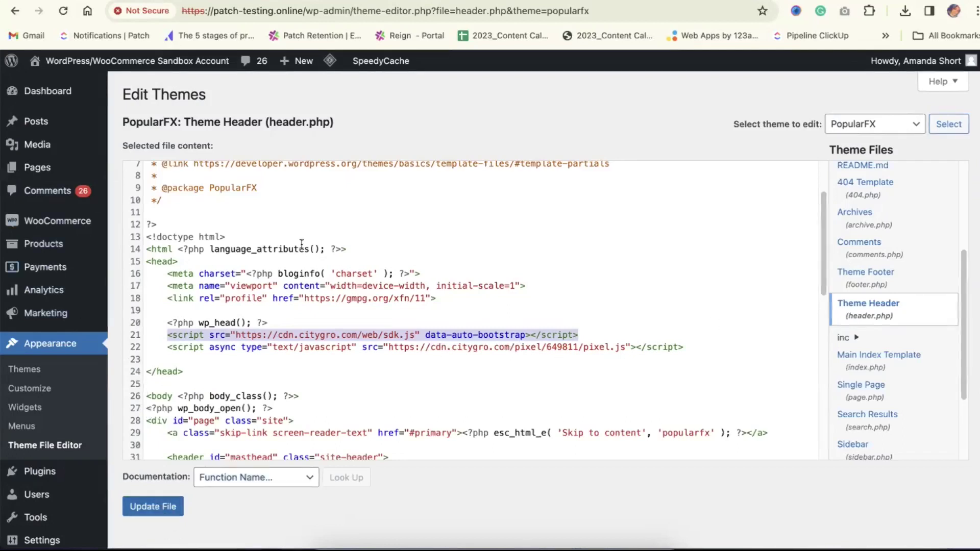
key("ctrl+Tab")
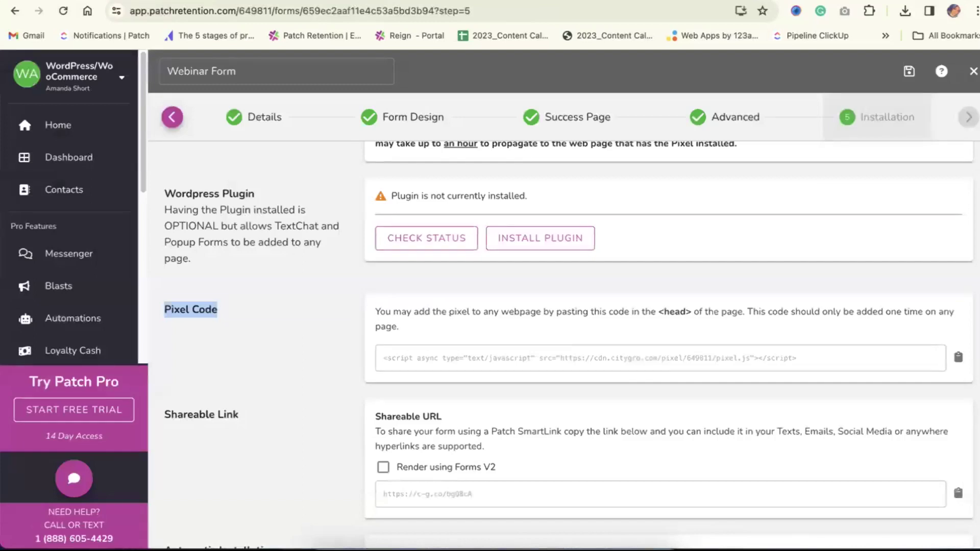
left_click(304, 320)
scroll(305, 320, "down", 1)
scroll(305, 320, "down", 2)
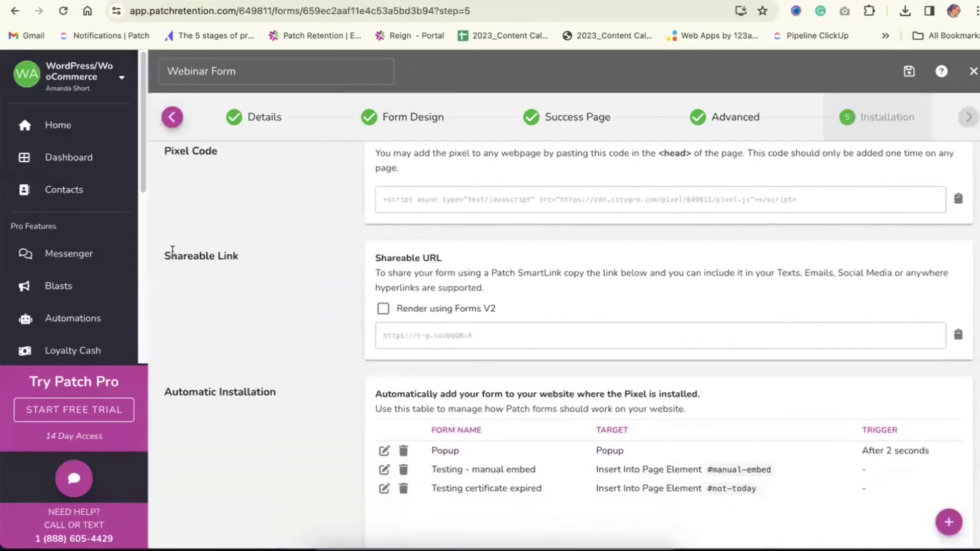
triple_click(175, 253)
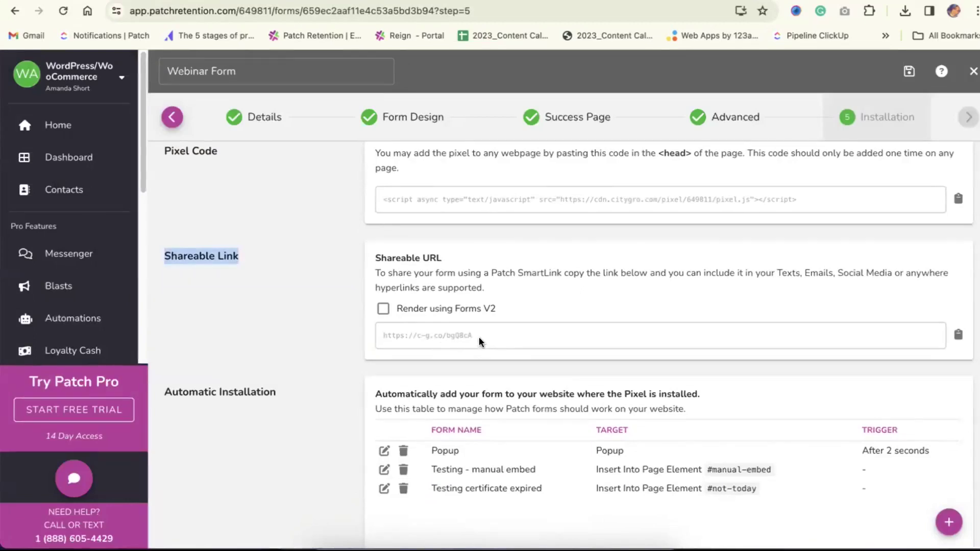
left_click(383, 309)
left_click(909, 74)
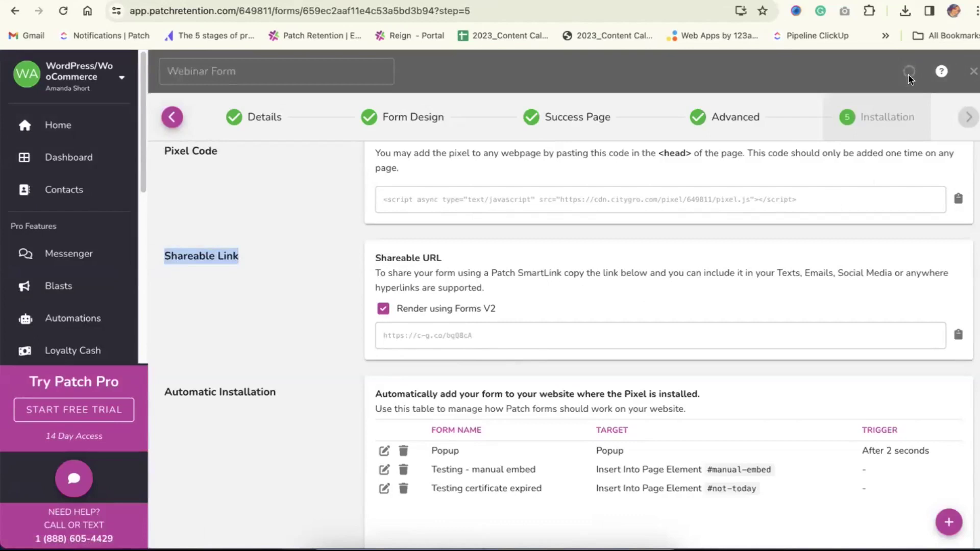
scroll(552, 329, "down", 3)
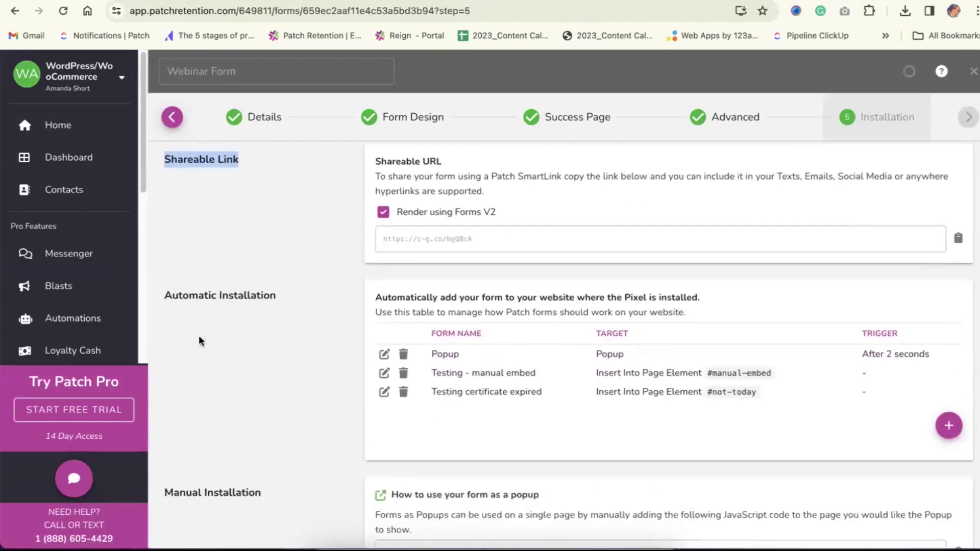
triple_click(255, 297)
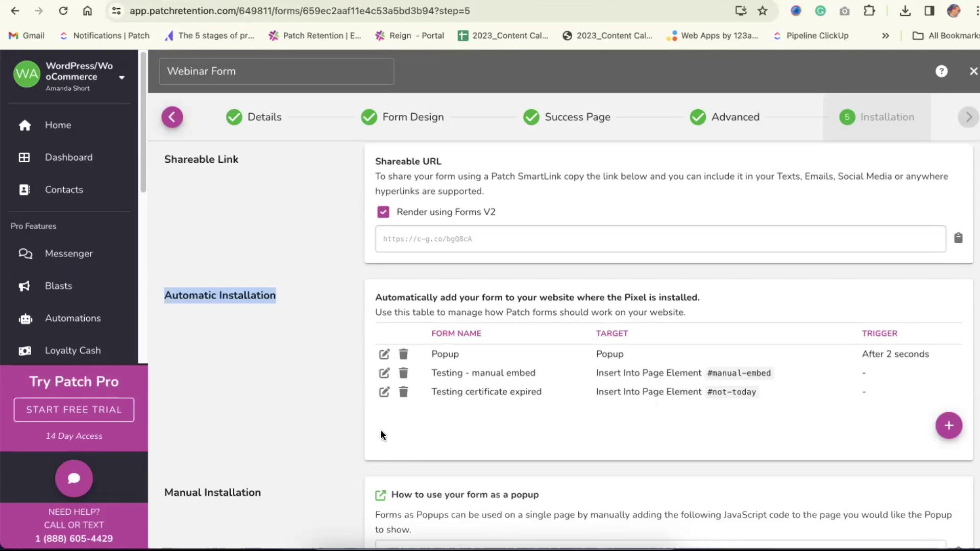
left_click(211, 299)
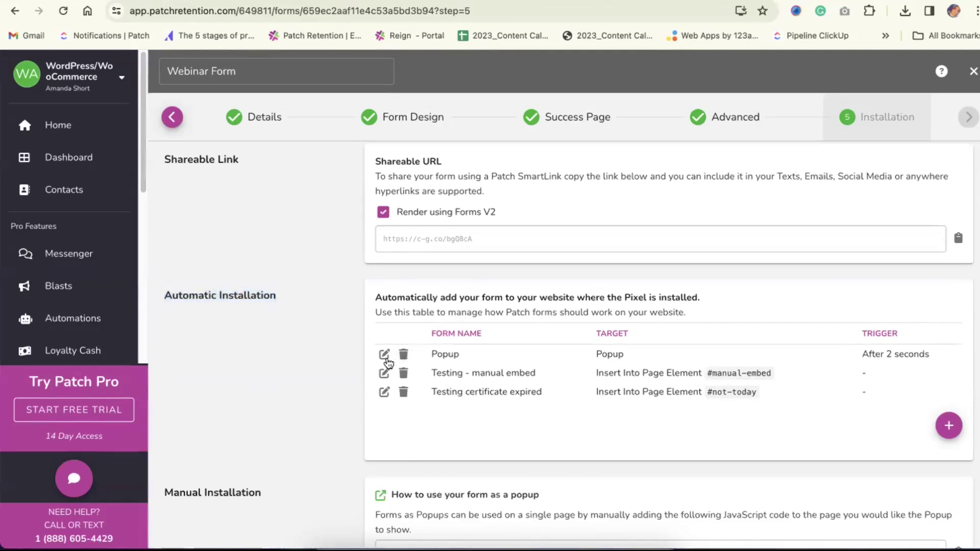
Start a new automatic installation rule for Webinar Form with form type Popup
left_click(950, 428)
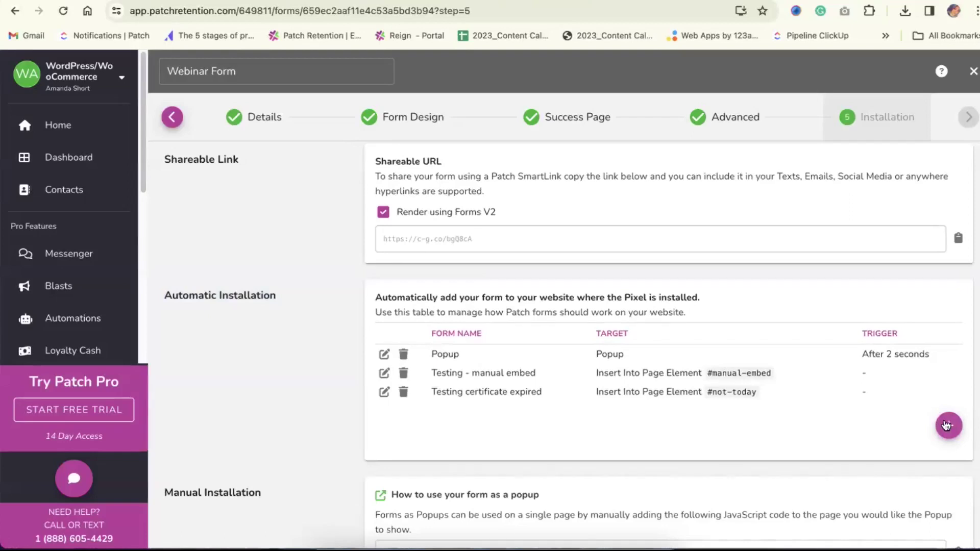
left_click(948, 426)
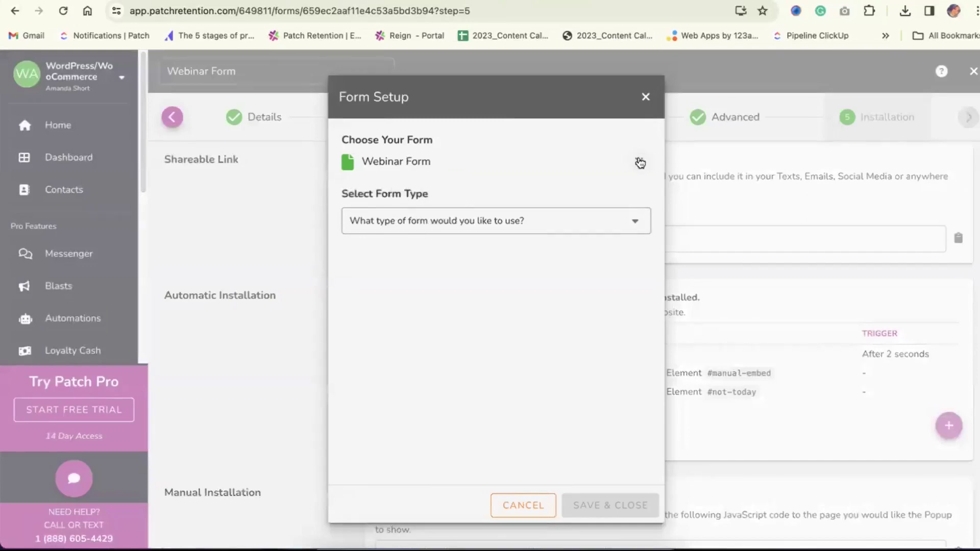
left_click(431, 220)
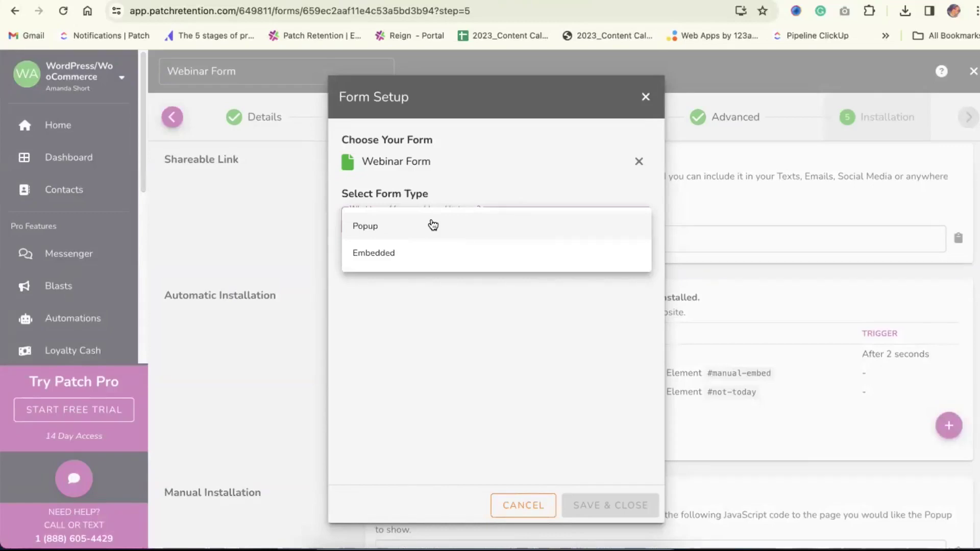
left_click(400, 228)
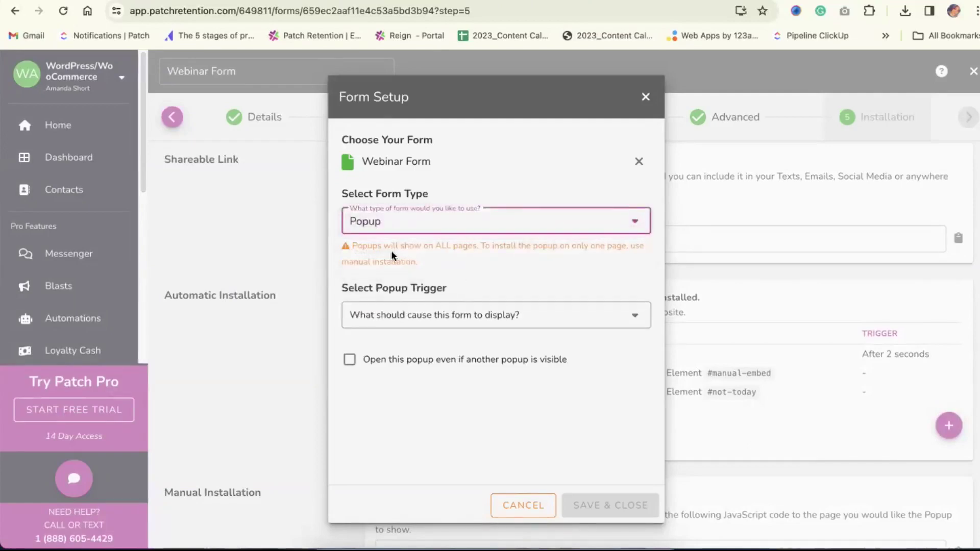
triple_click(395, 249)
left_click(526, 282)
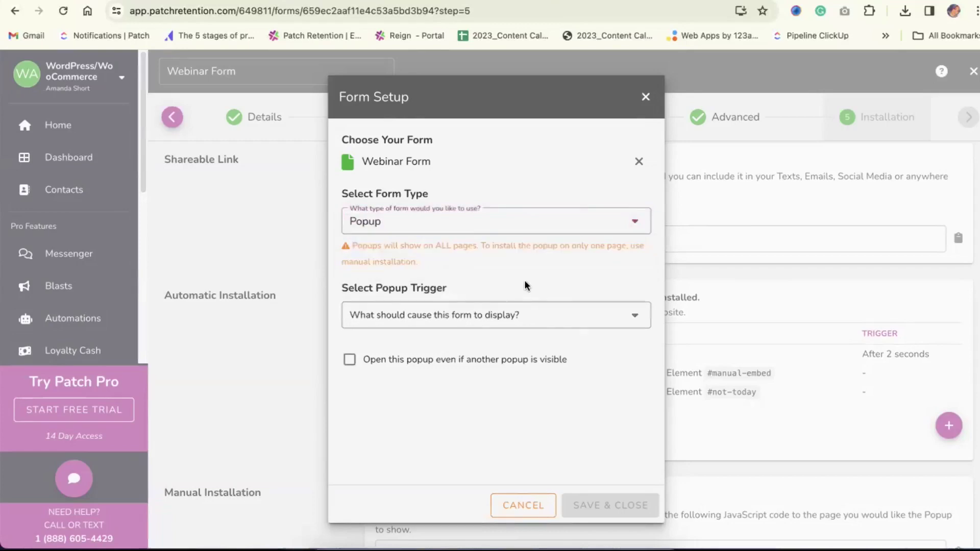
Trigger the popup after a 3-second delay, let it open over others, and close the setup
left_click(430, 315)
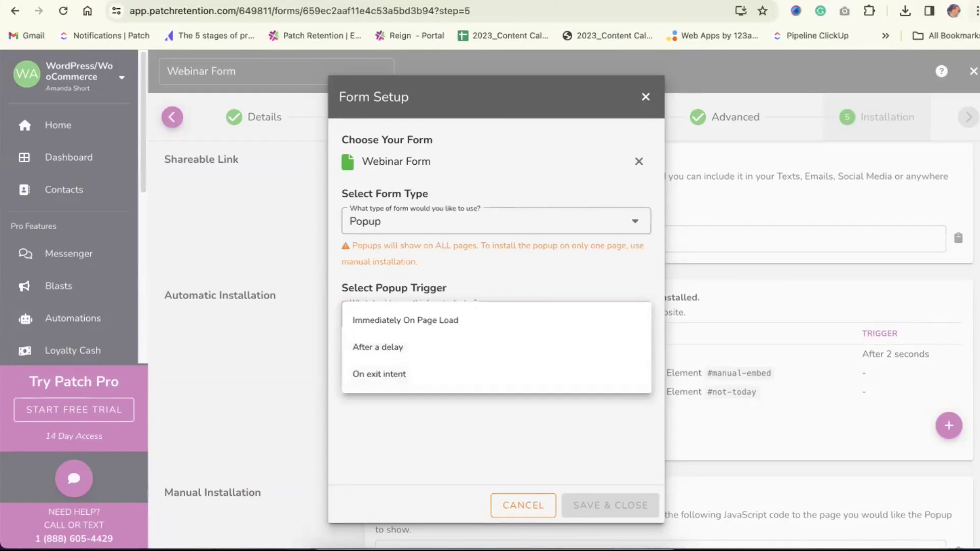
left_click(391, 357)
left_click(418, 361)
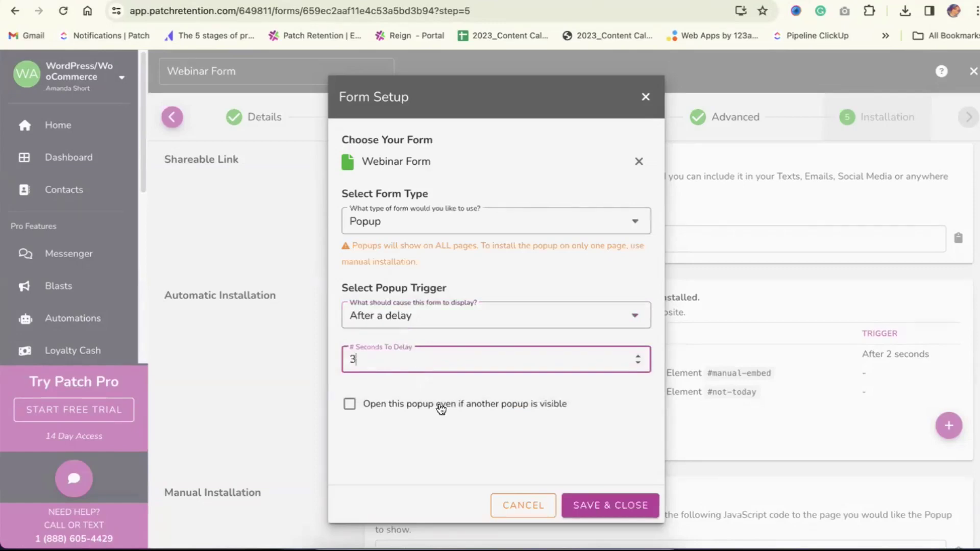
left_click(398, 407)
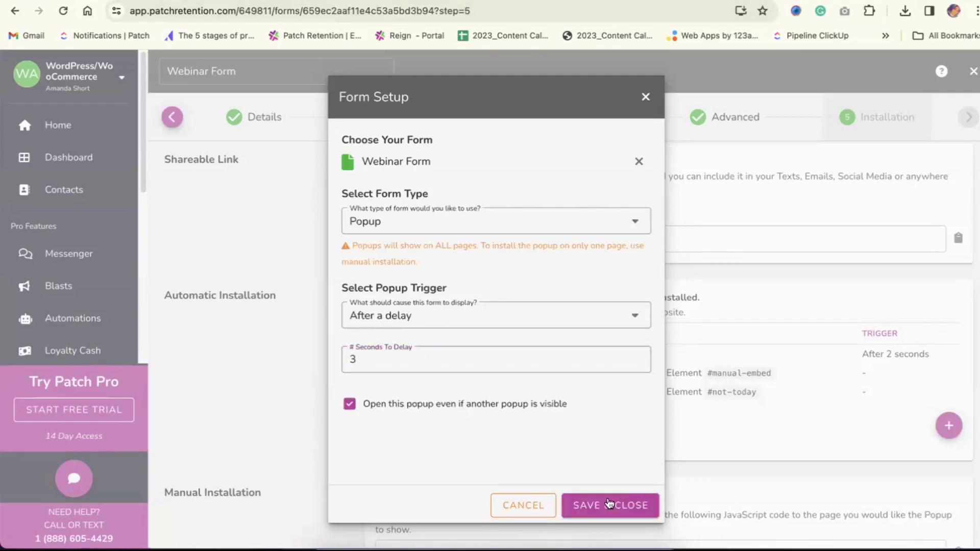
left_click(646, 96)
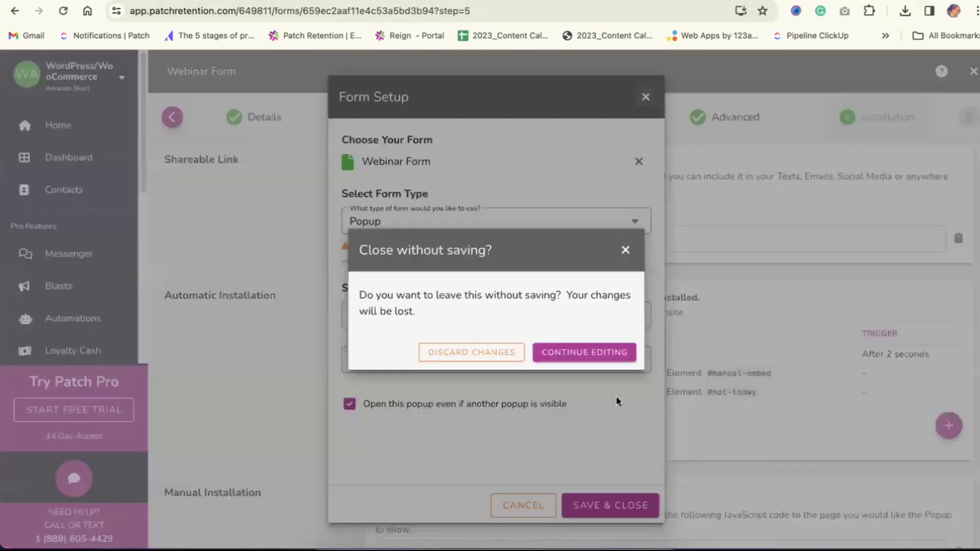
Discard the popup changes, point out the existing 'After 2 seconds' trigger, and begin a new rule
left_click(462, 343)
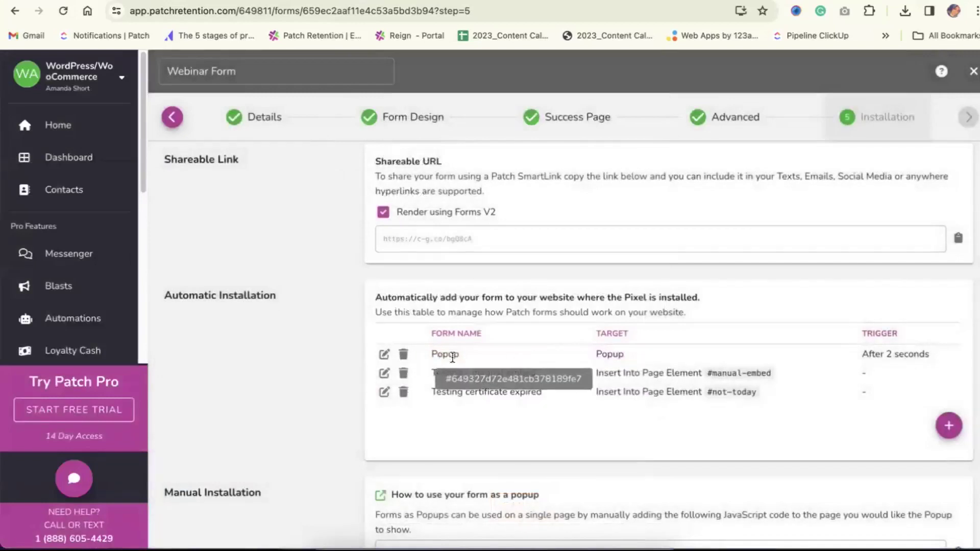
triple_click(874, 351)
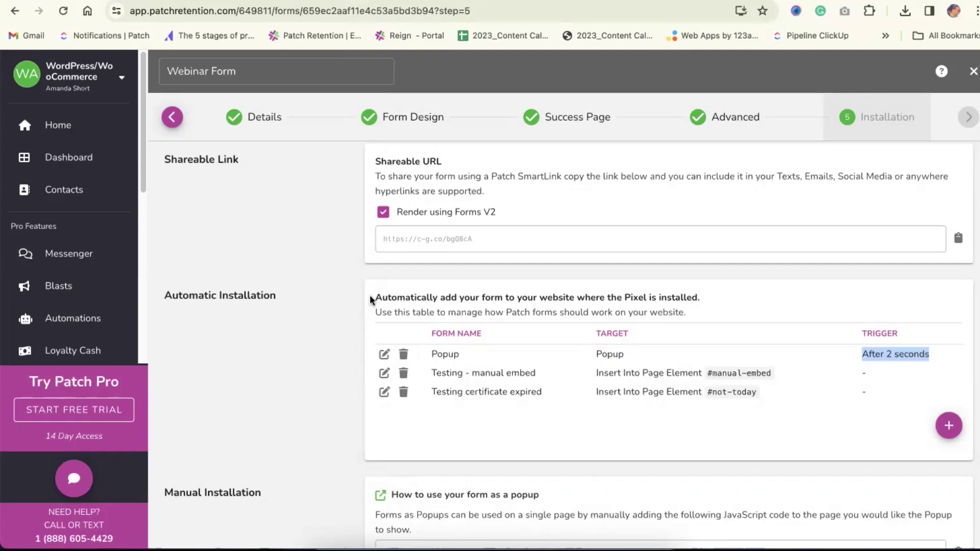
left_click(754, 293)
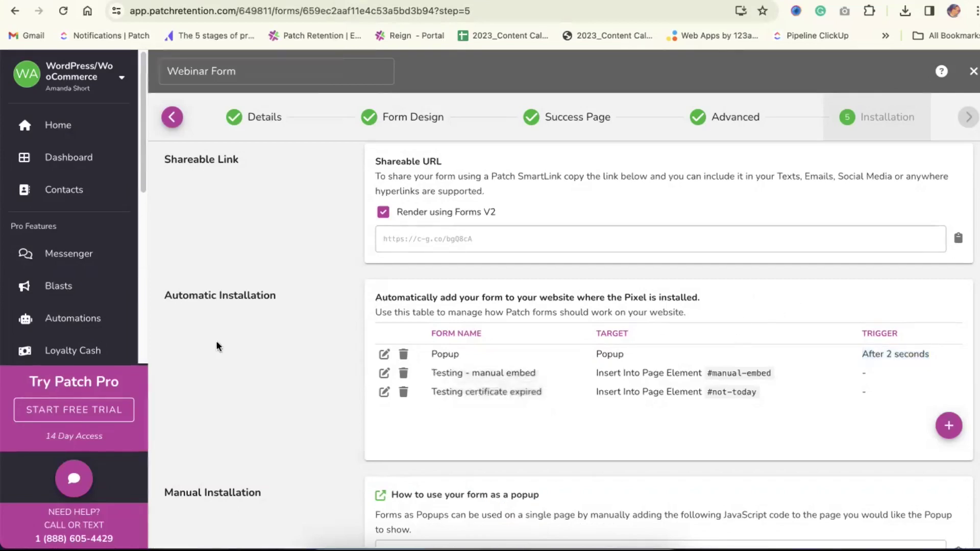
triple_click(221, 300)
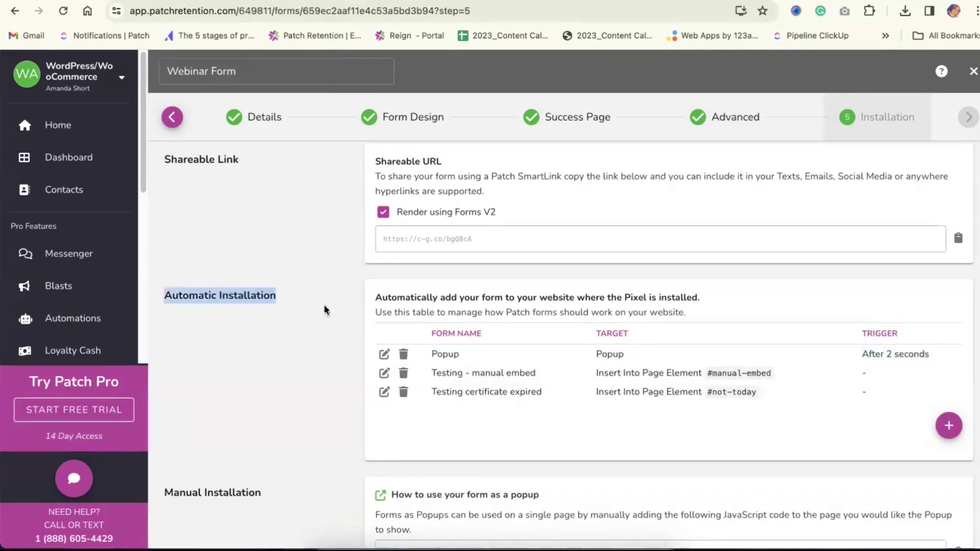
left_click(947, 427)
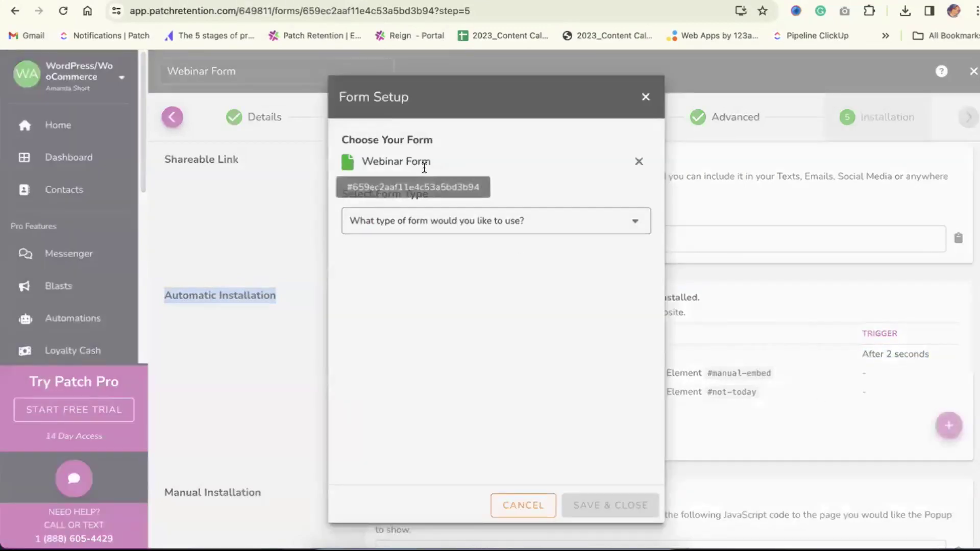
Set the form type to Embedded with HTML Element ID '#webinar-form-test'
left_click(427, 228)
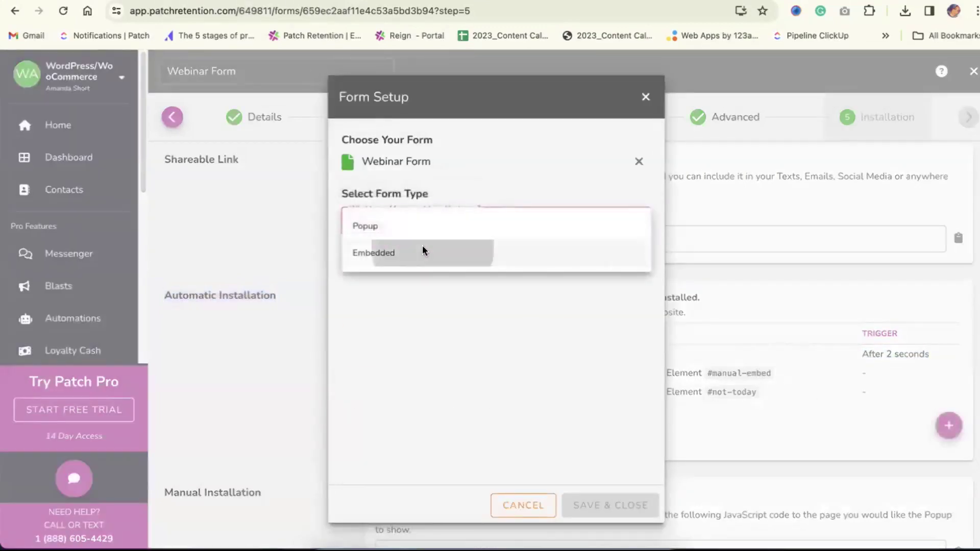
left_click(423, 251)
left_click(414, 287)
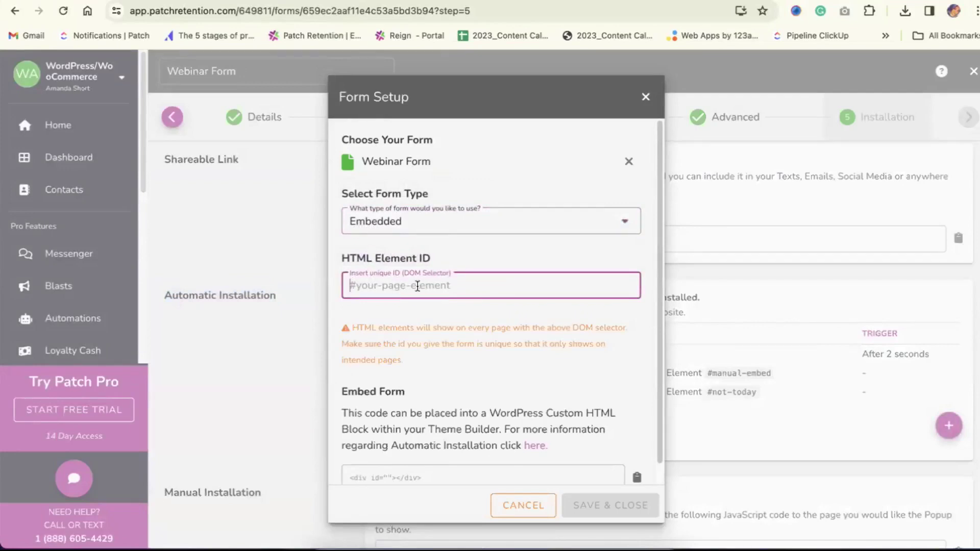
scroll(418, 286, "down", 1)
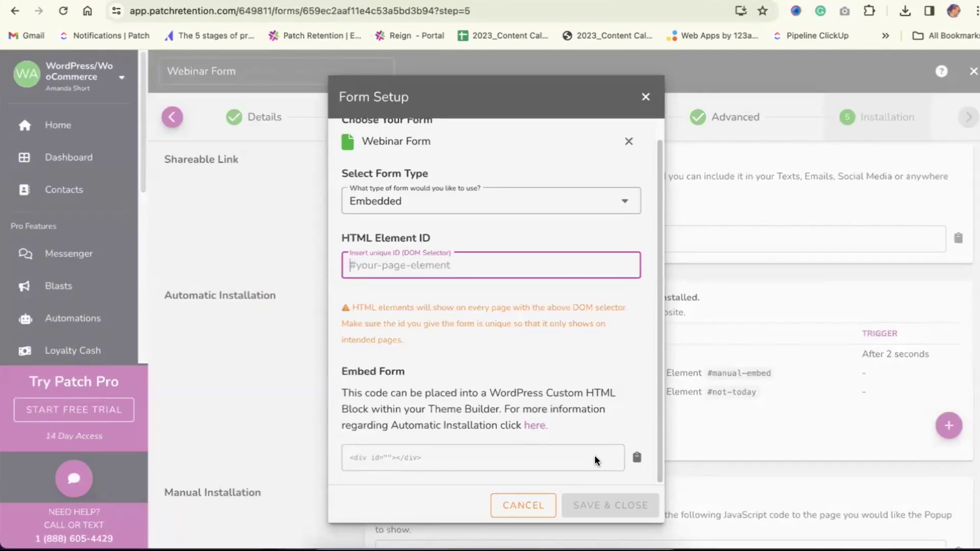
left_click(571, 363)
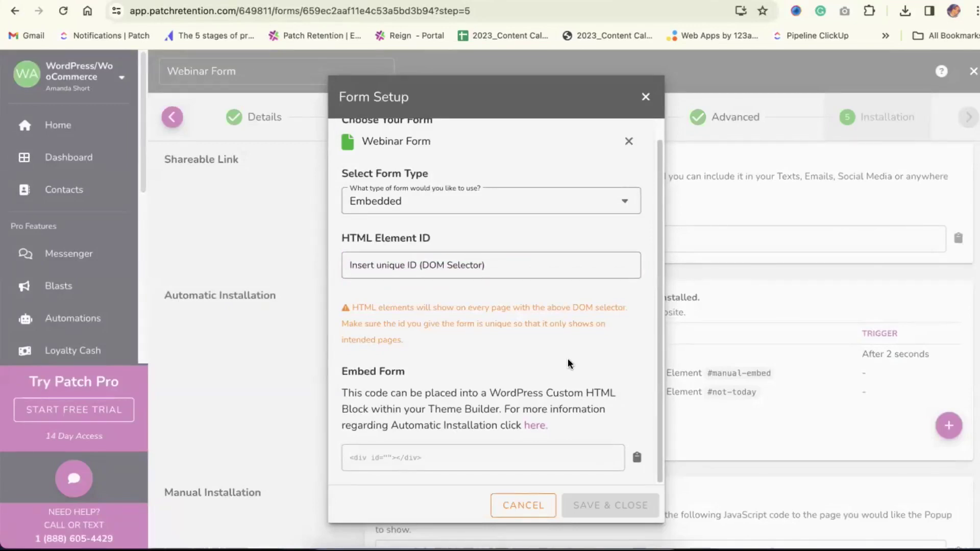
left_click(428, 264)
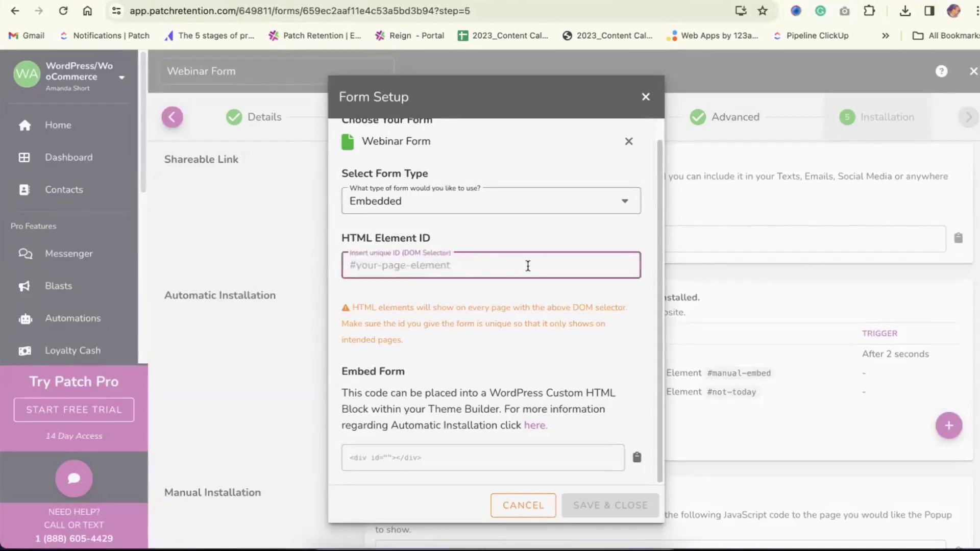
type("#")
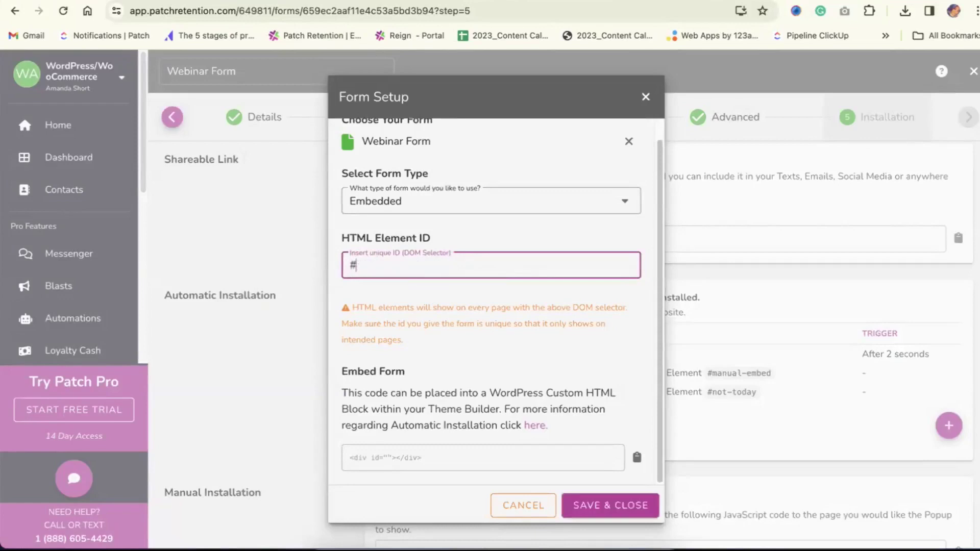
type("webinar-for")
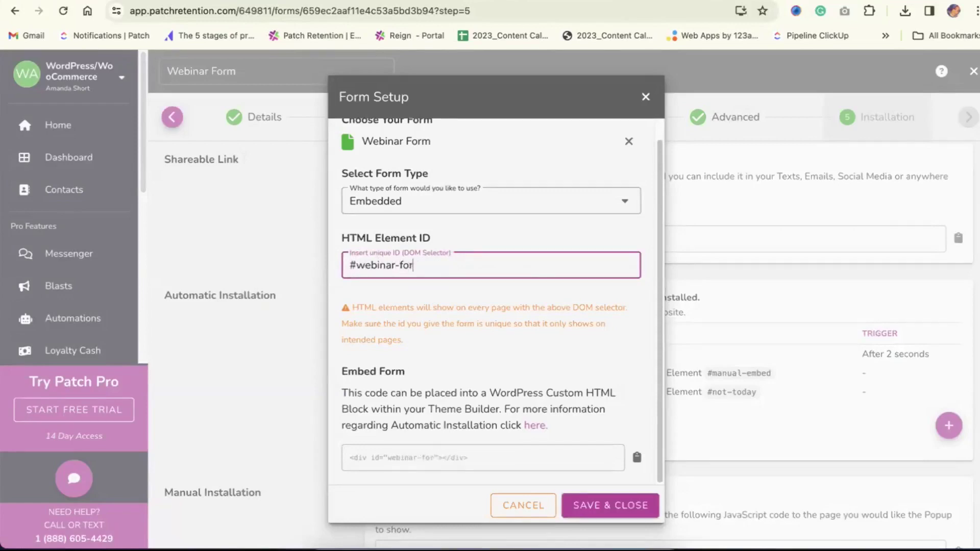
type("m-test")
Try an invalid ID, restore '#webinar-form-test', copy the embed code and save the installation
triple_click(353, 265)
key("ctrl+c")
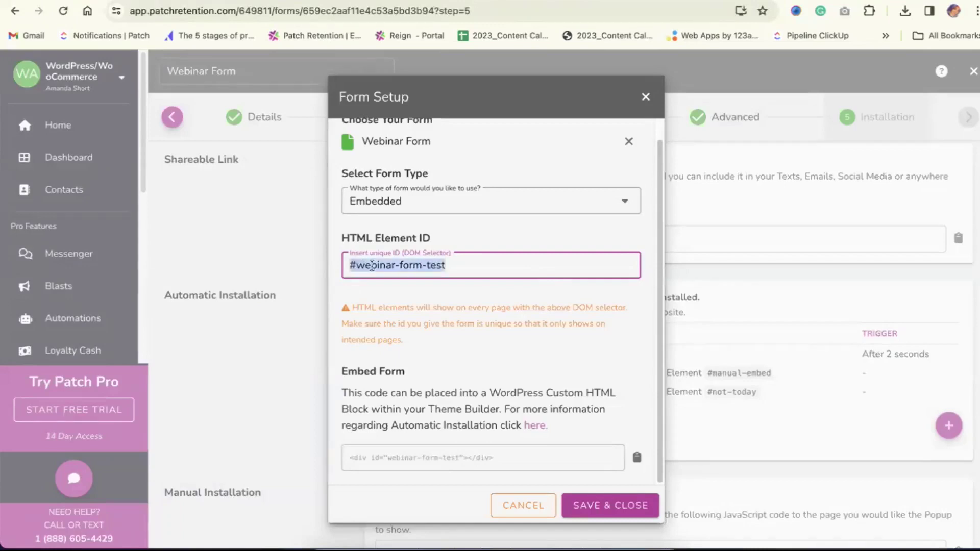
key("BackSpace")
type("trgr")
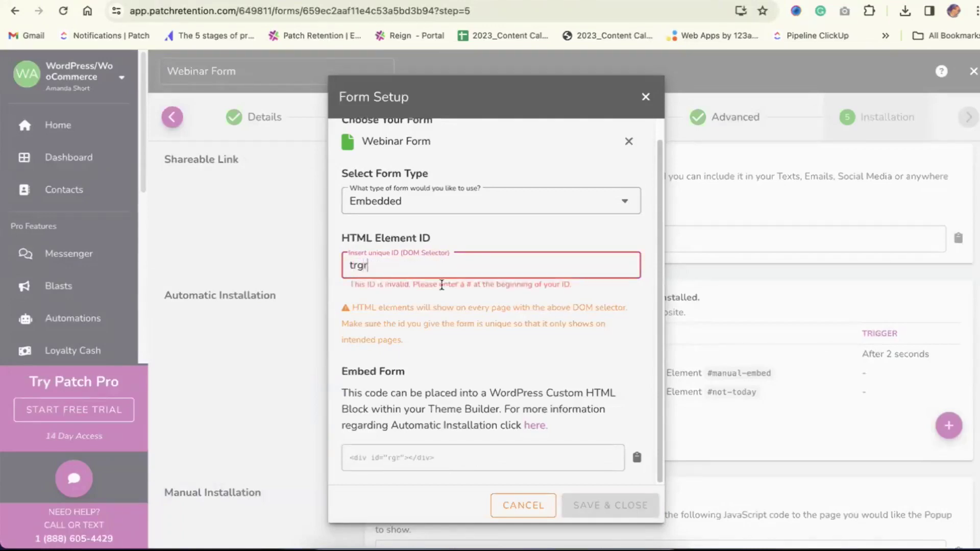
triple_click(388, 286)
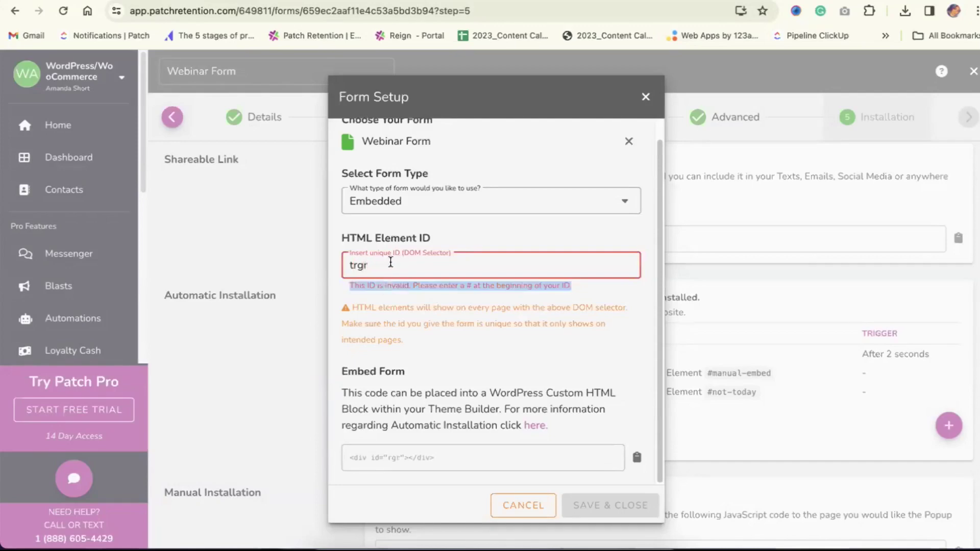
double_click(384, 261)
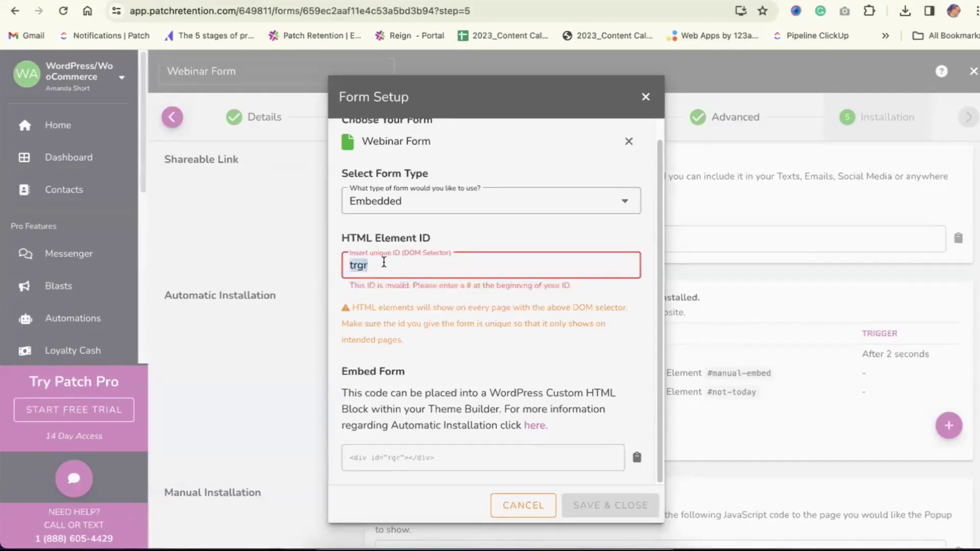
key("ctrl+v")
left_click(453, 423)
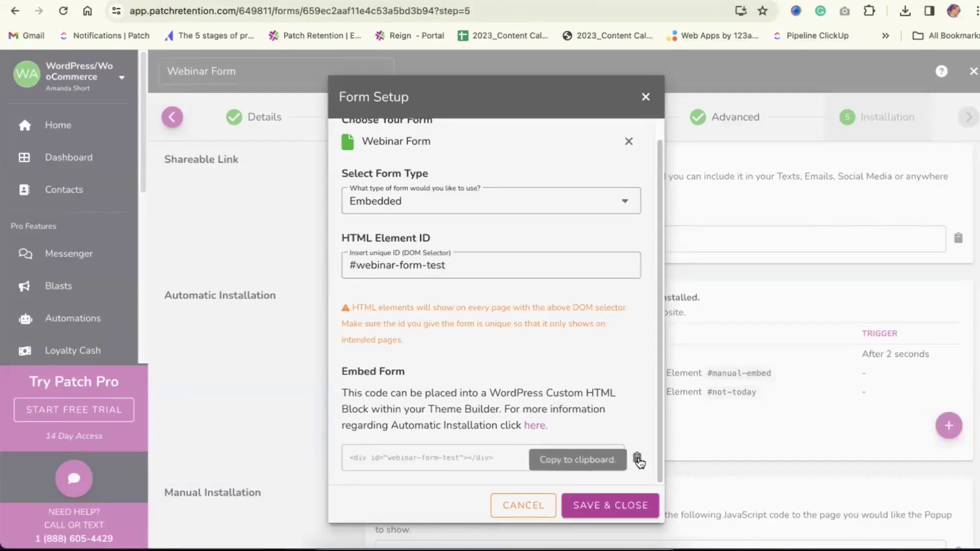
left_click(637, 461)
left_click(626, 505)
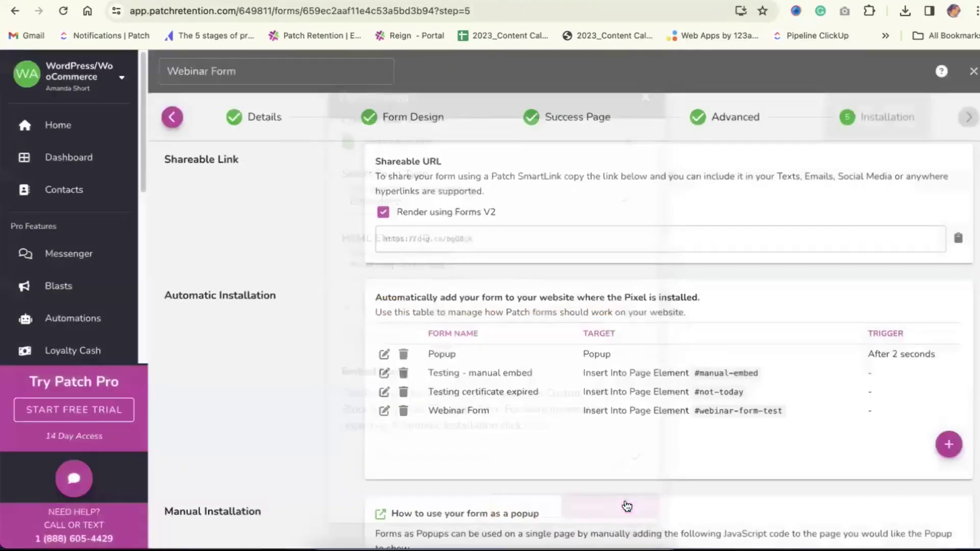
left_click(204, 0)
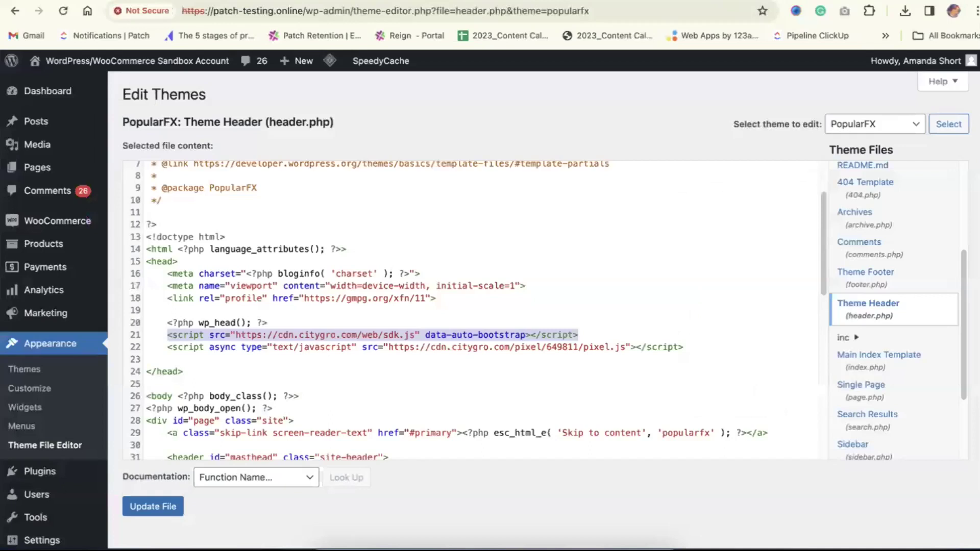
Create a page titled 'Webinar Form Test' with a Custom HTML block holding the pasted embed div
left_click(44, 171)
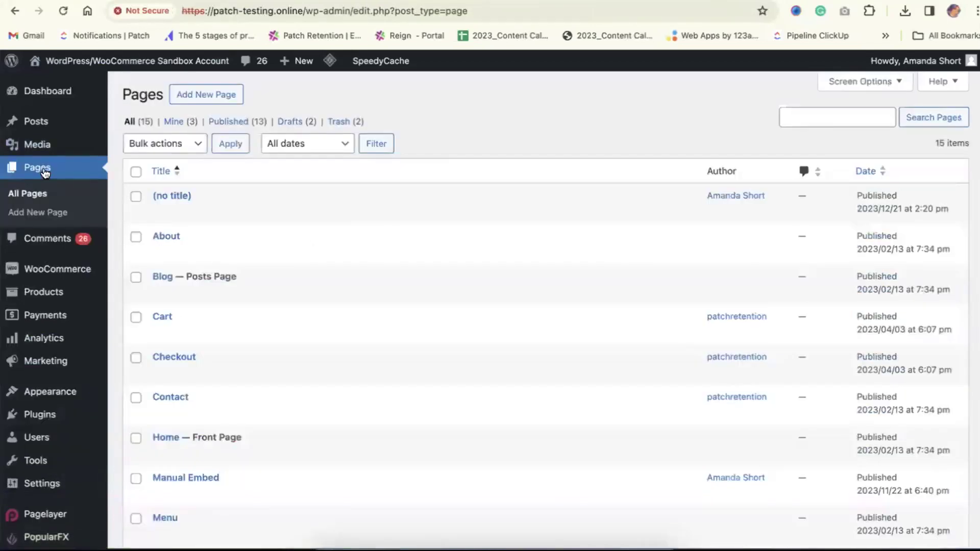
left_click(213, 97)
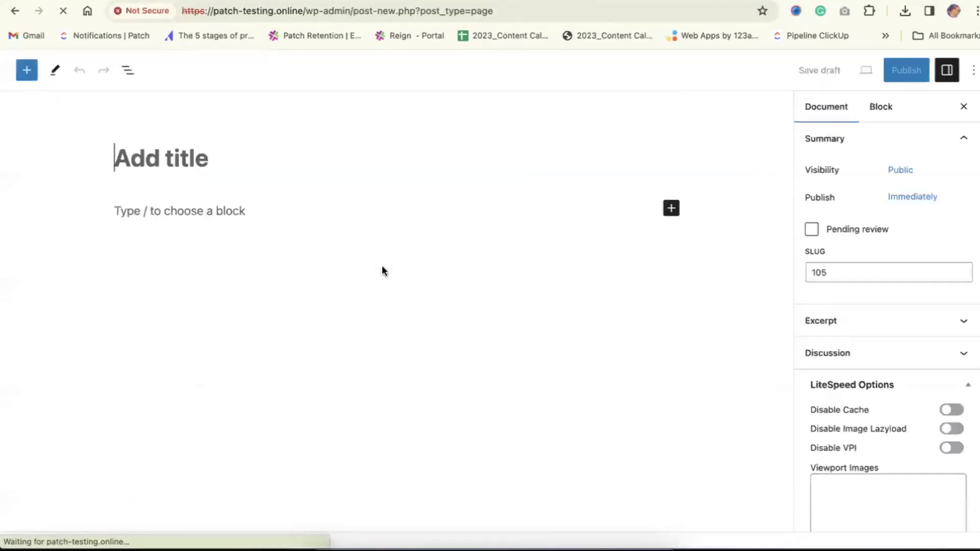
type("W")
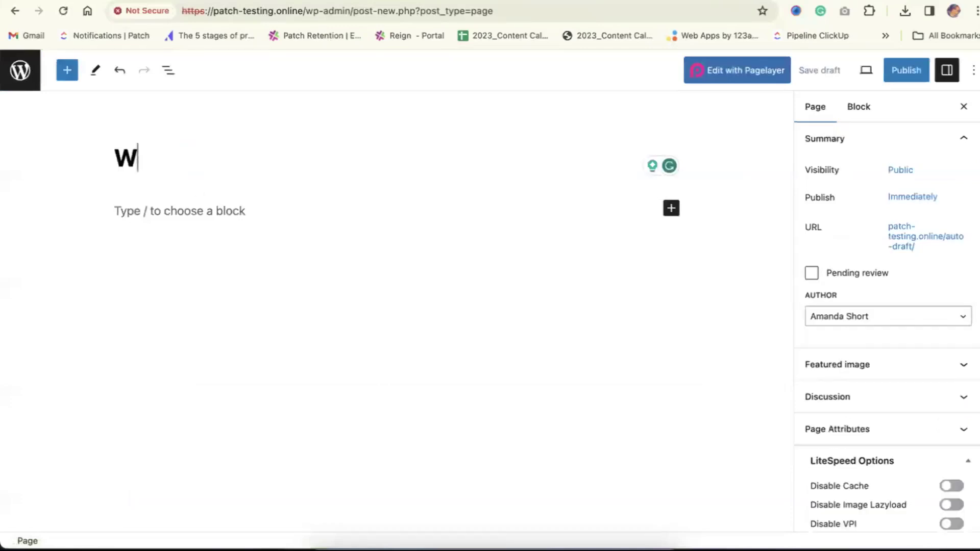
type("ebinar Form Test")
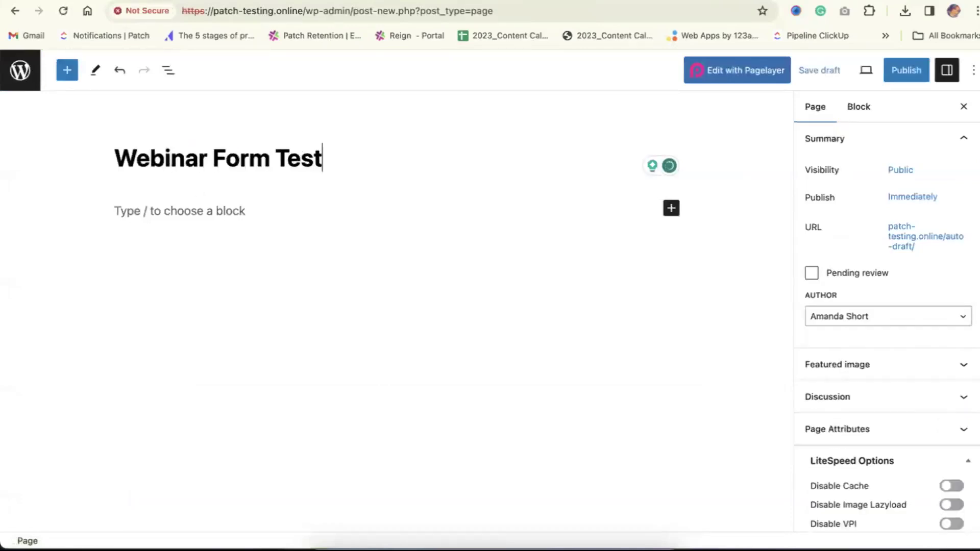
left_click(197, 211)
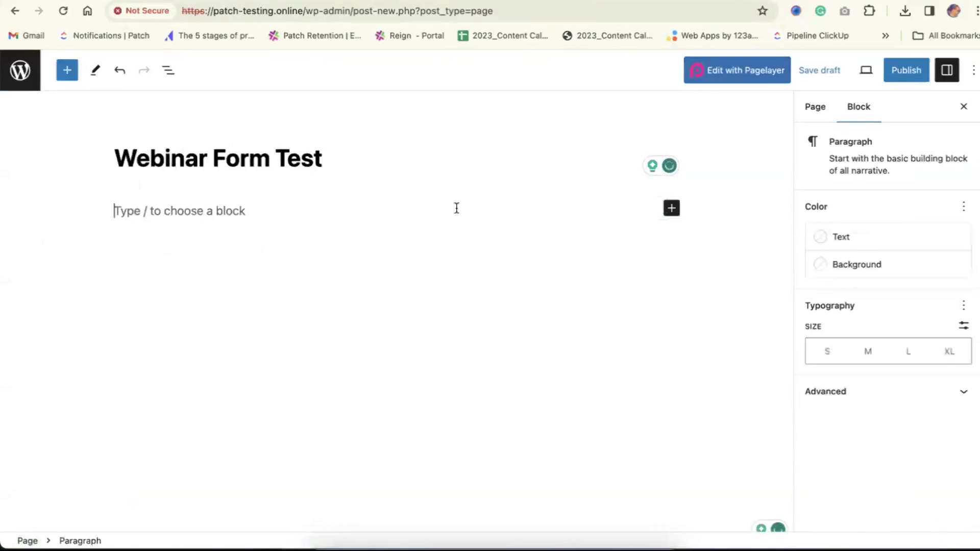
left_click(671, 208)
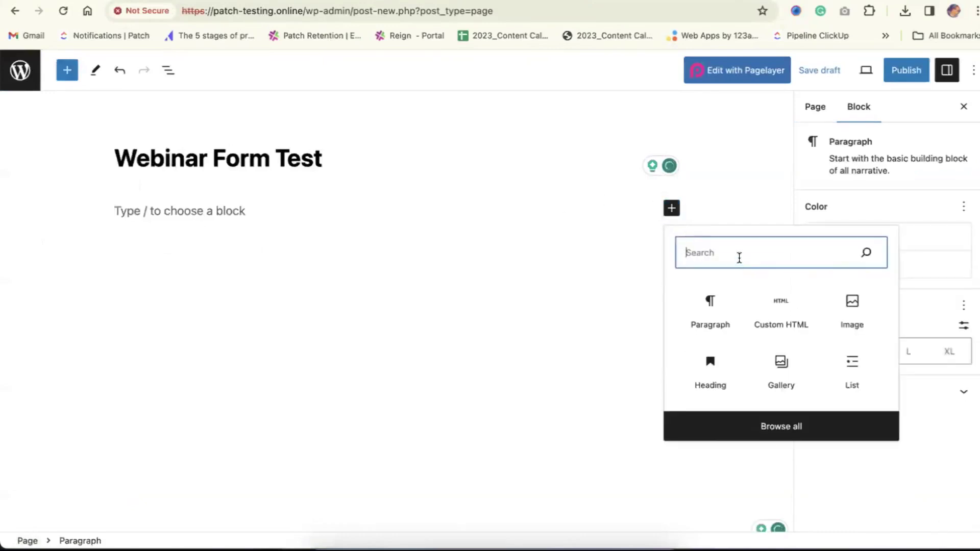
left_click(775, 318)
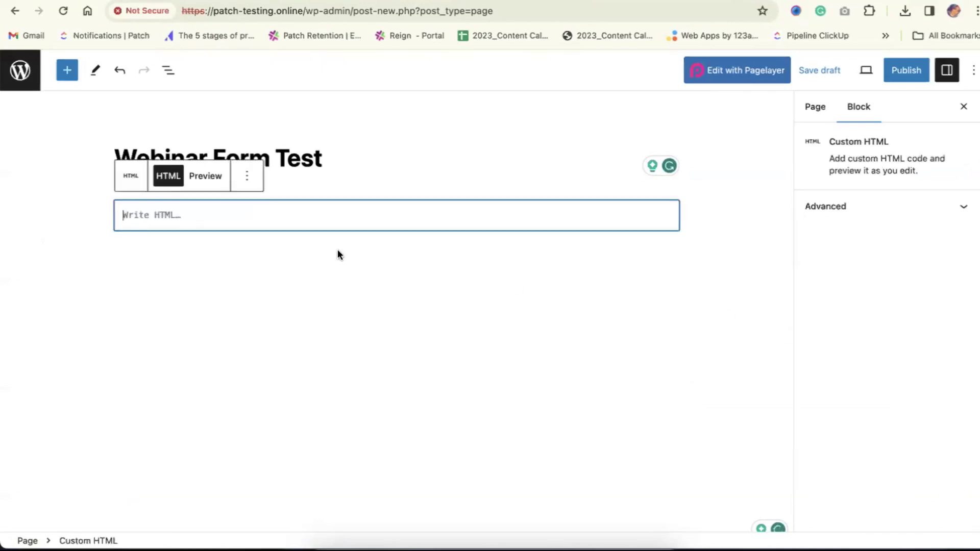
key("super+v")
left_click(246, 275)
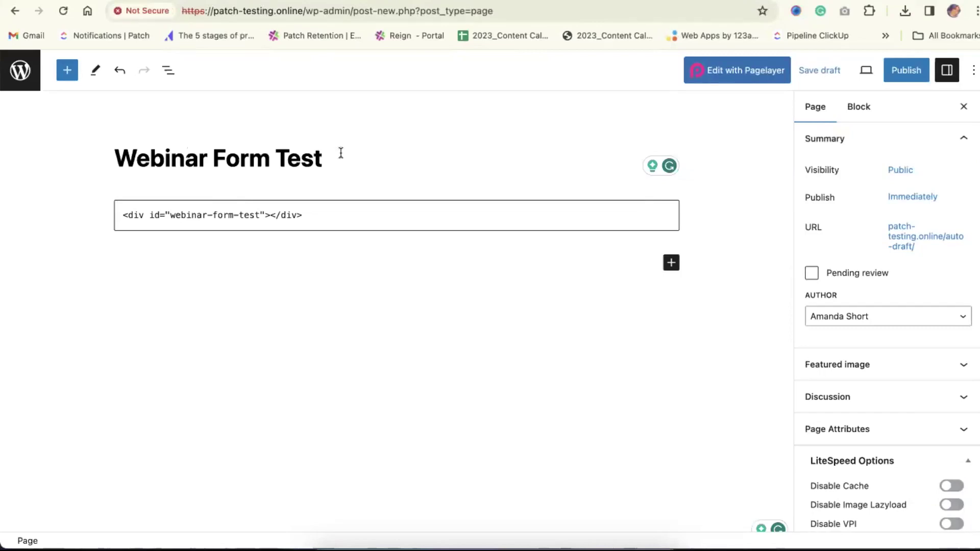
Publish the Webinar Form Test page and scroll its live view to check the VIP Text Club form
left_click(907, 75)
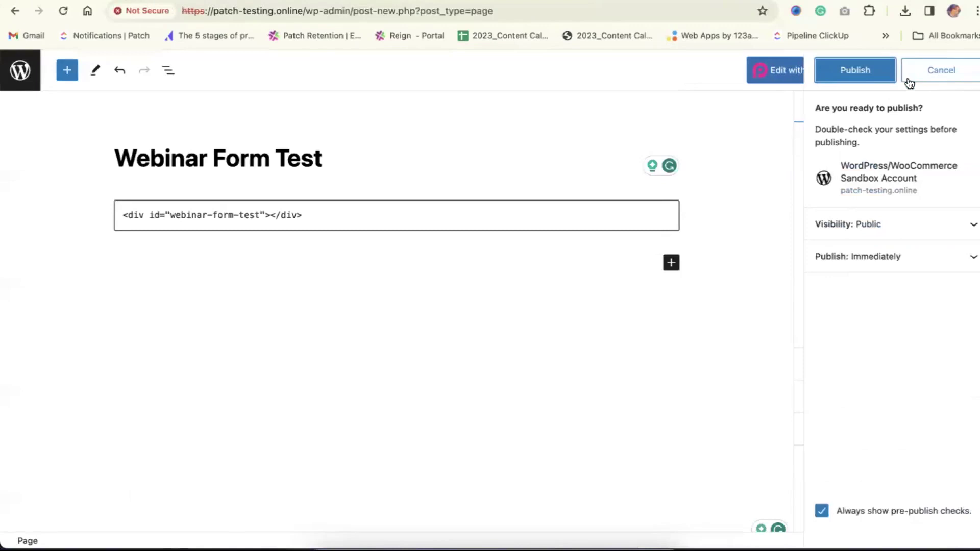
left_click(859, 76)
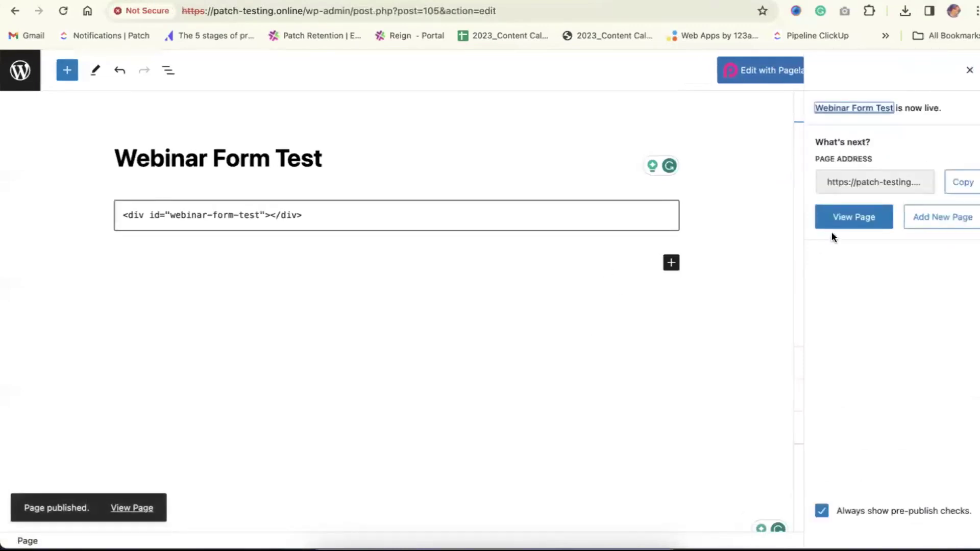
left_click(859, 219)
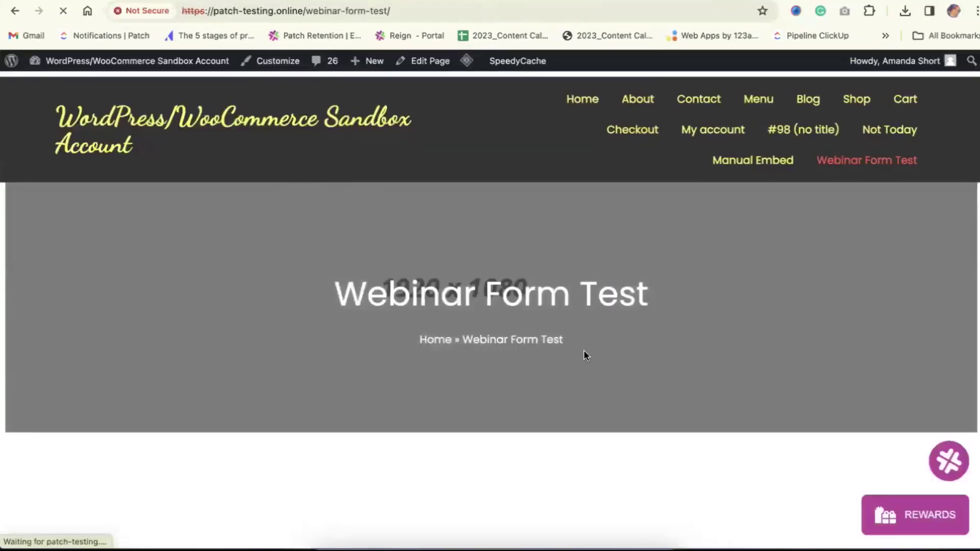
scroll(583, 352, "down", 2)
scroll(583, 355, "down", 4)
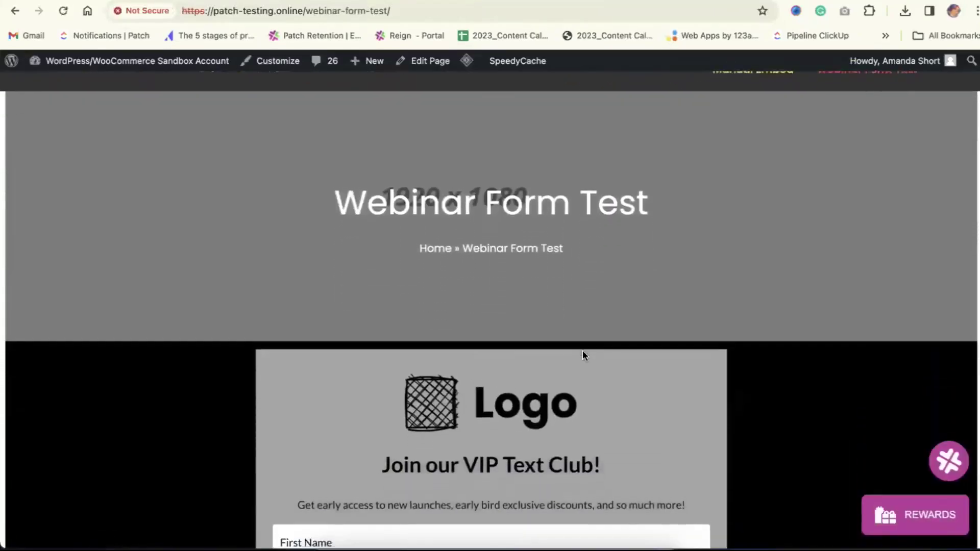
scroll(540, 290, "up", 5)
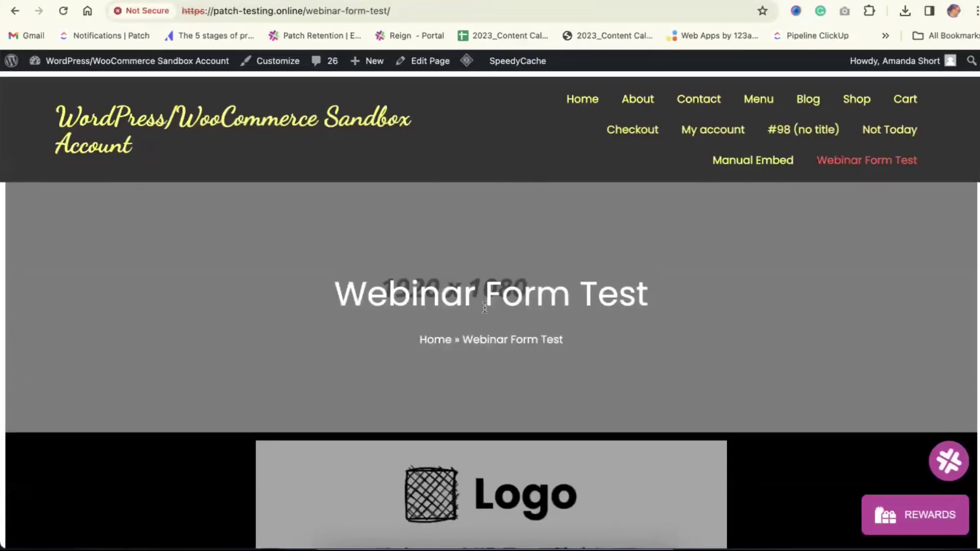
scroll(472, 328, "down", 5)
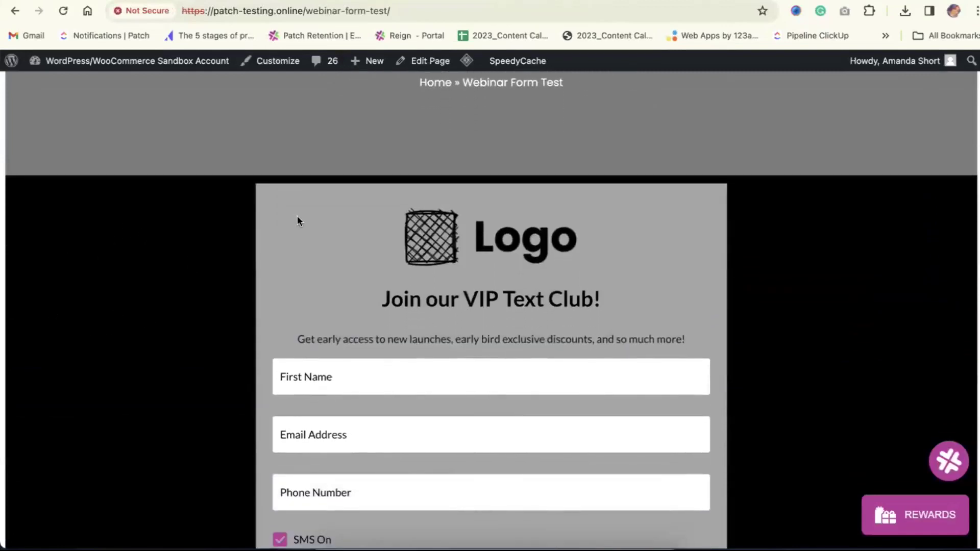
scroll(535, 228, "down", 4)
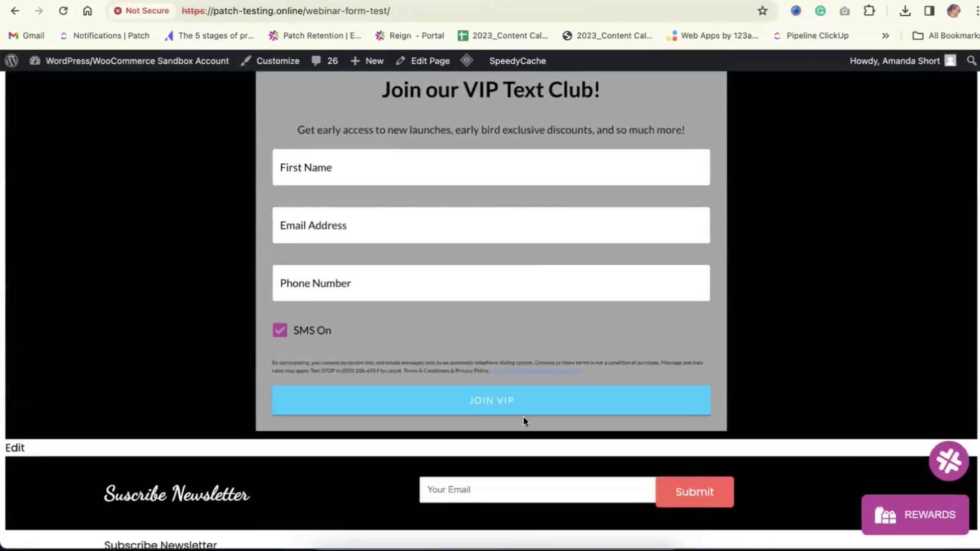
scroll(468, 317, "up", 1)
On the live page, fill the VIP form with a test first name, e-mail address and phone number
left_click(393, 193)
type("Amanda")
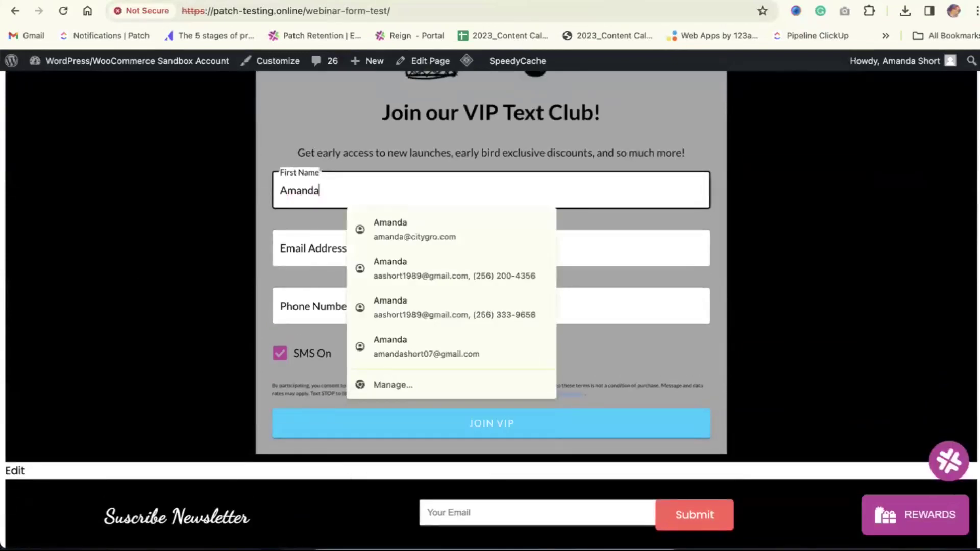
key("Tab")
type("m")
key("BackSpace")
type("m")
key("BackSpace")
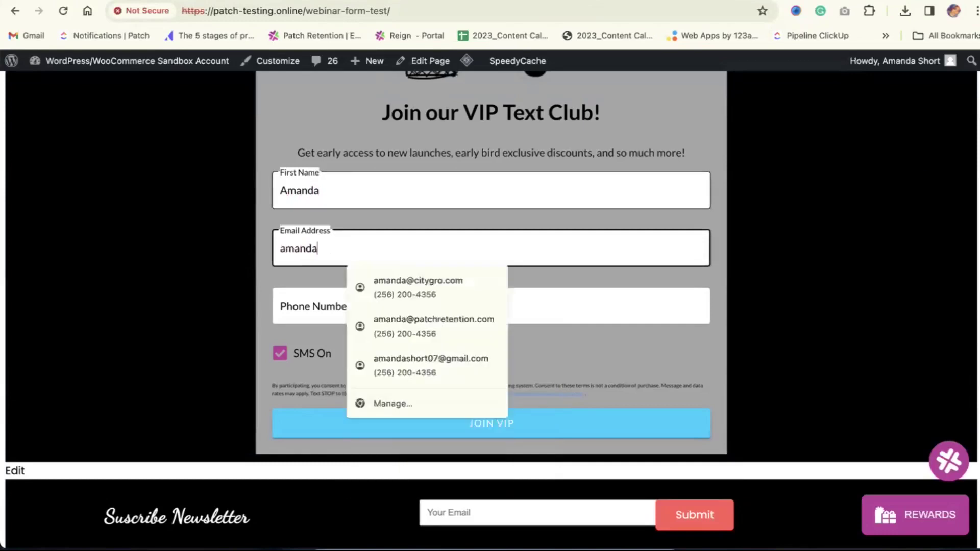
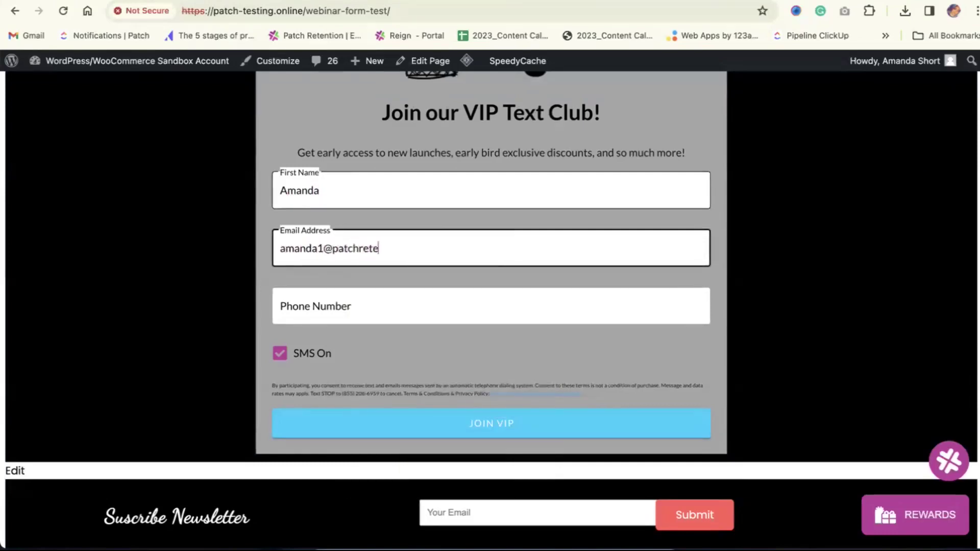
key("Tab")
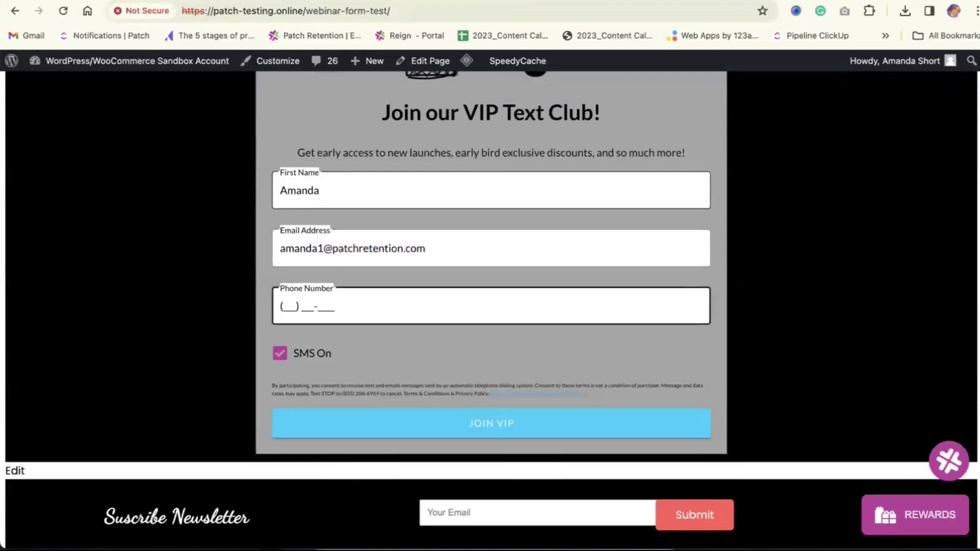
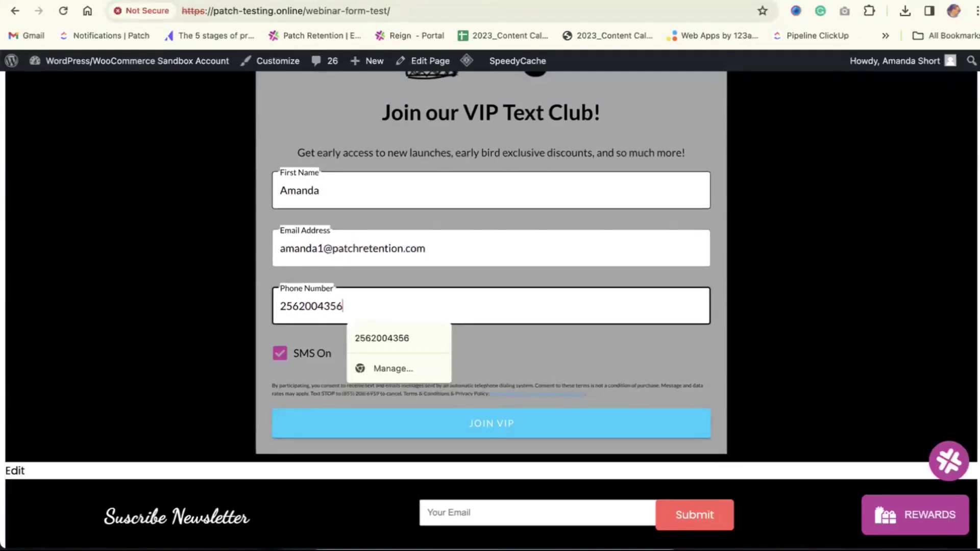
Submit the form with JOIN VIP and scroll back to the top of the page
left_click(516, 419)
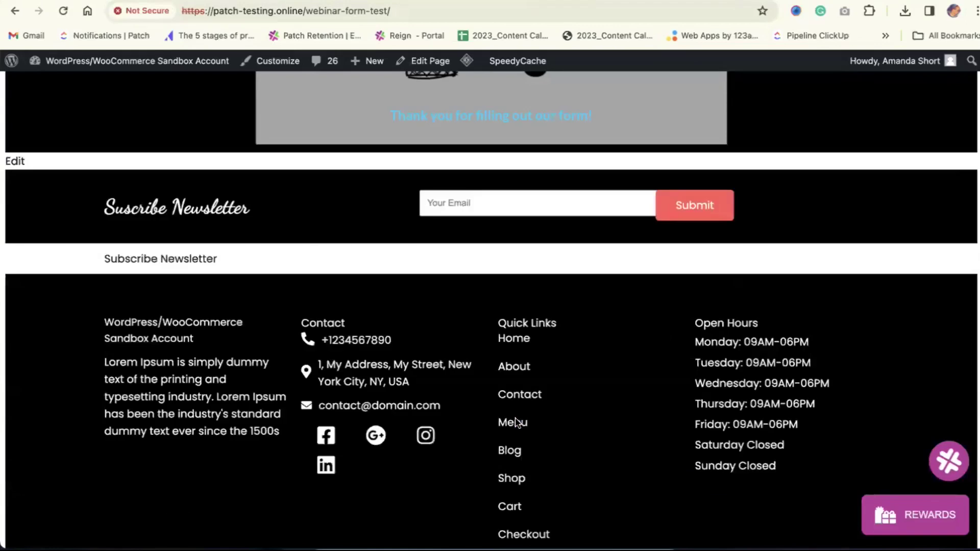
scroll(417, 380, "up", 4)
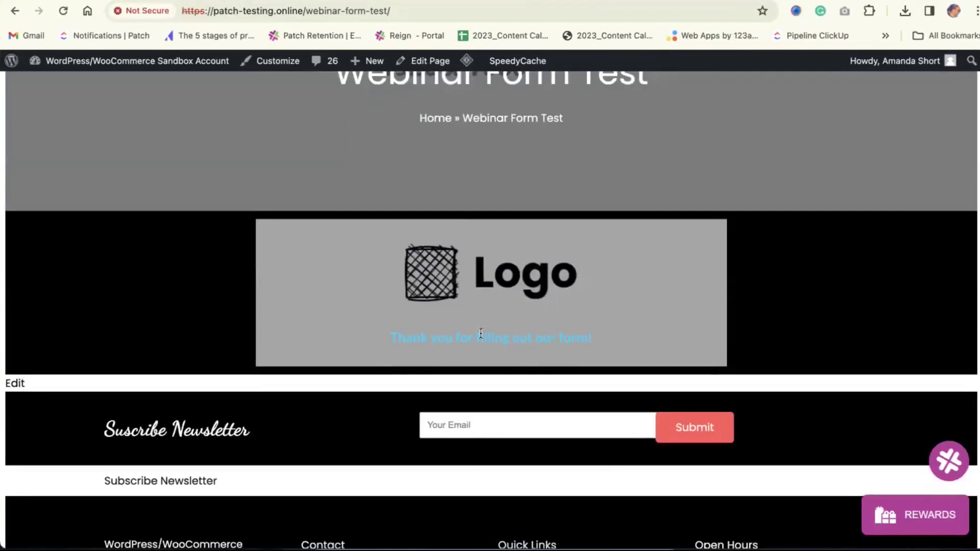
scroll(517, 278, "up", 4)
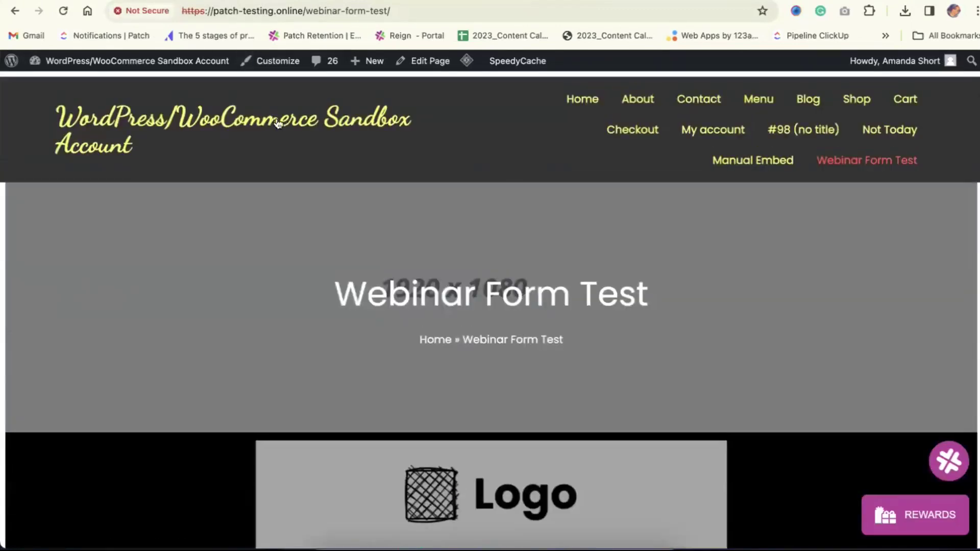
Copy the live page's address and load it in a new incognito window
left_click(259, 16)
key("super+c")
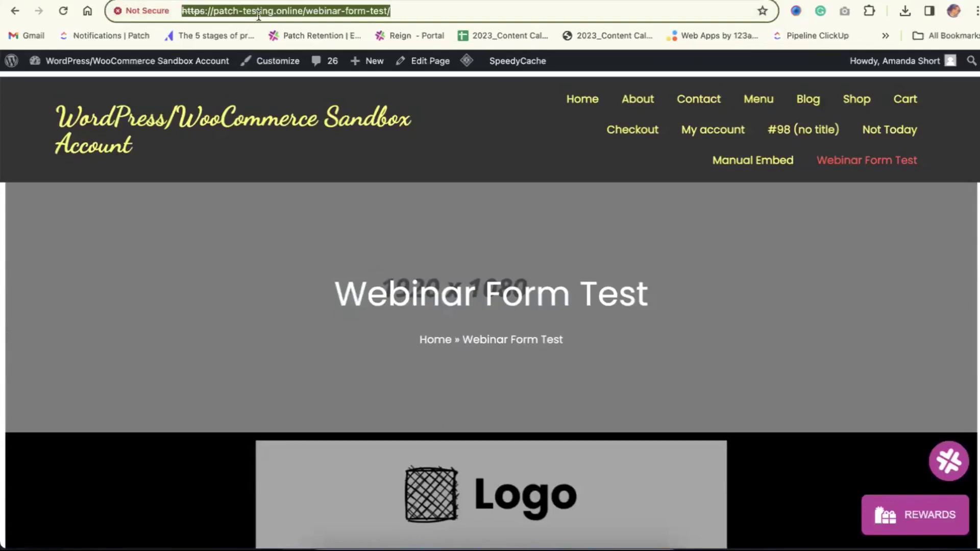
key("super+shift+m")
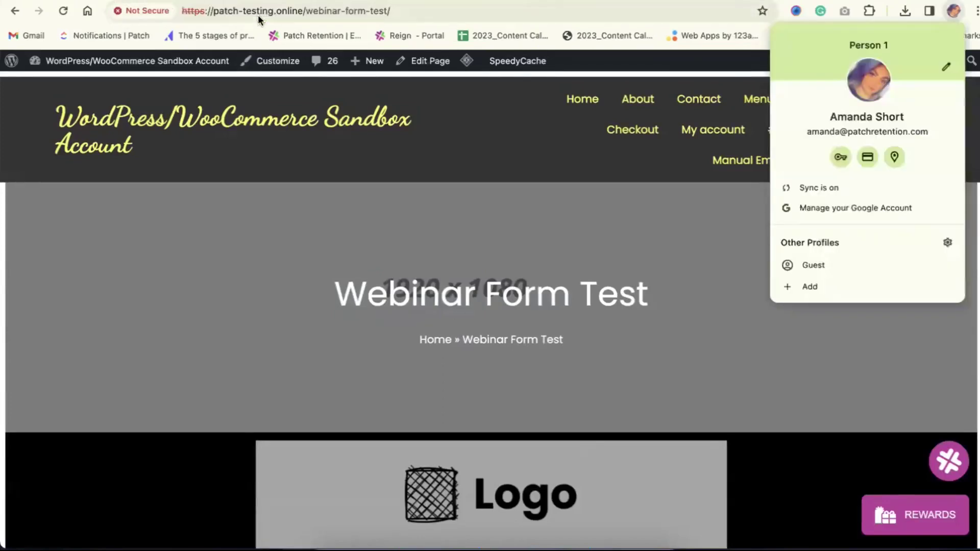
key("super+shift+n")
key("super+v")
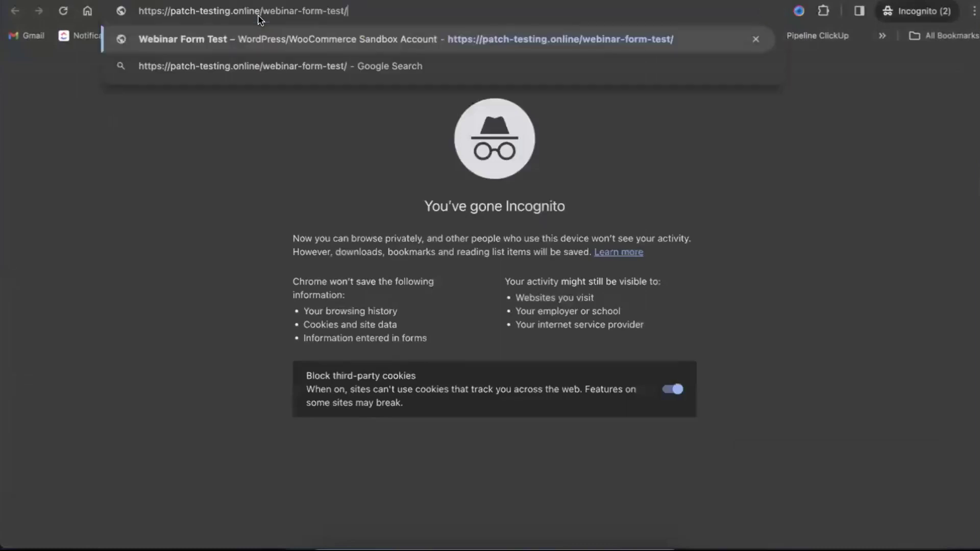
key("Return")
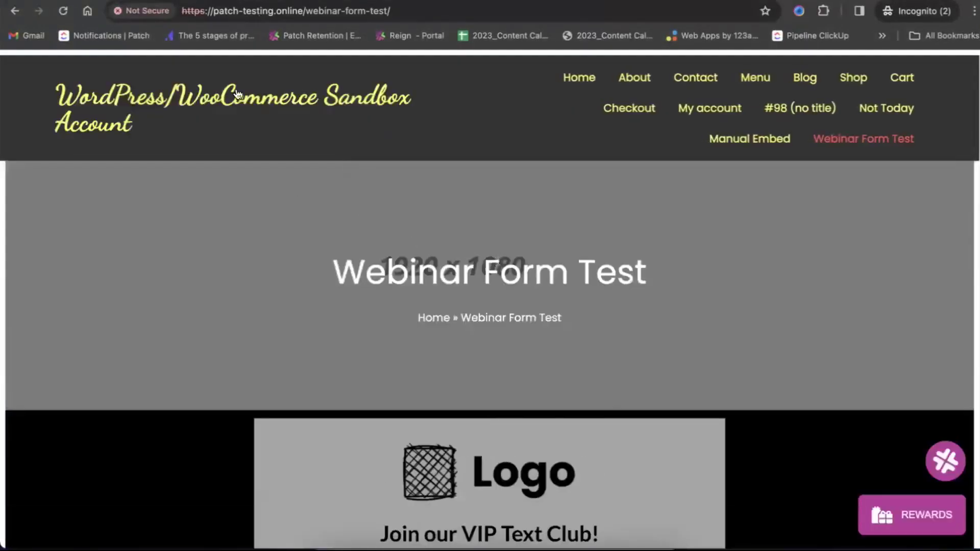
Review the popup form, close it, then close the incognito Webinar Form Test window
scroll(432, 236, "down", 8)
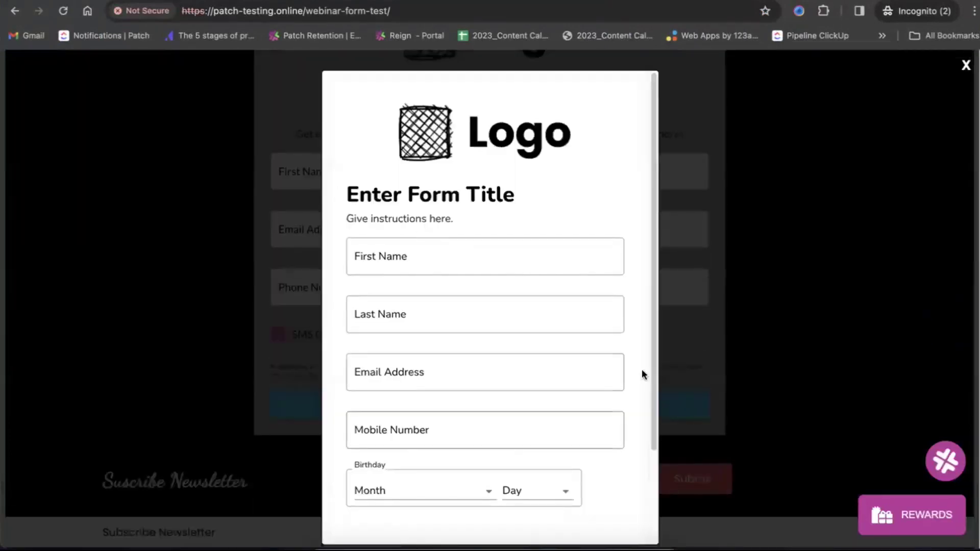
scroll(486, 401, "down", 3)
scroll(486, 401, "up", 3)
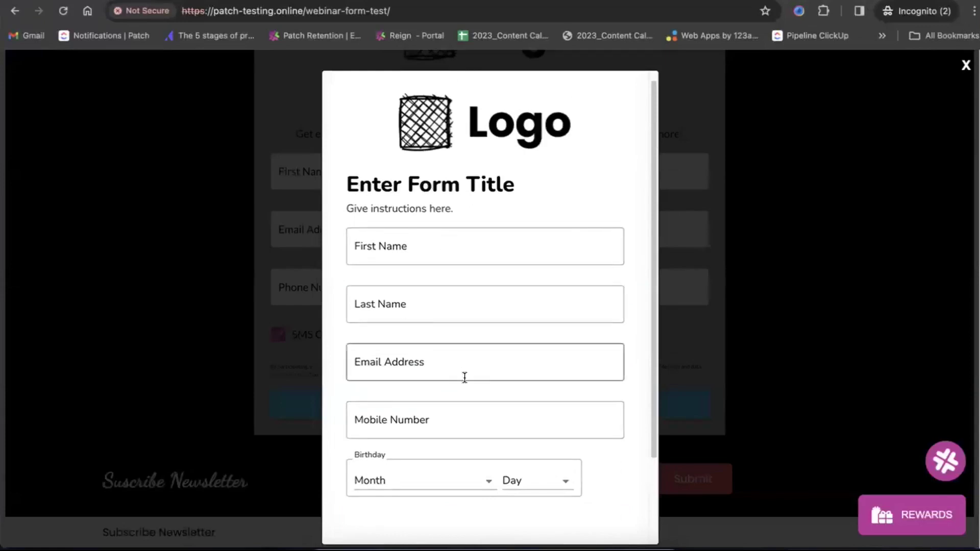
scroll(464, 377, "down", 2)
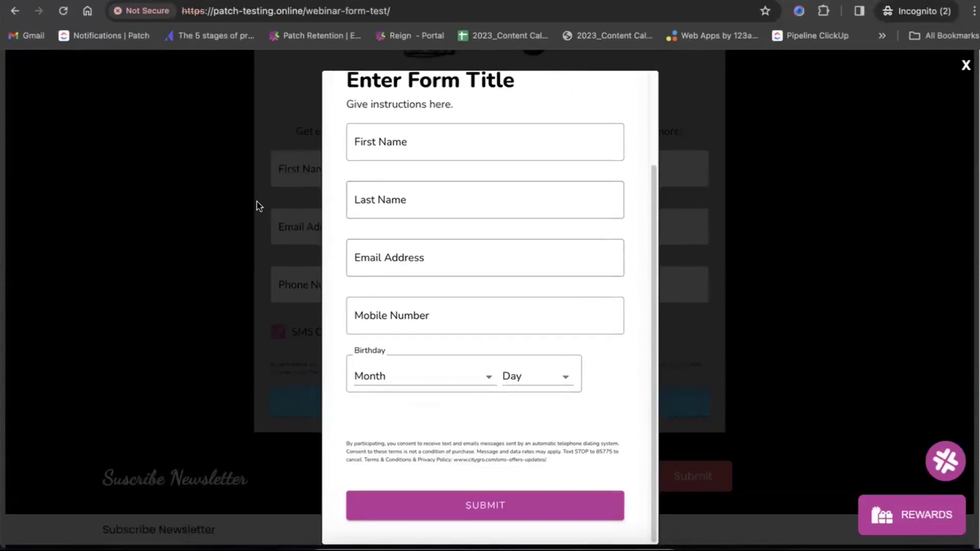
scroll(418, 292, "up", 3)
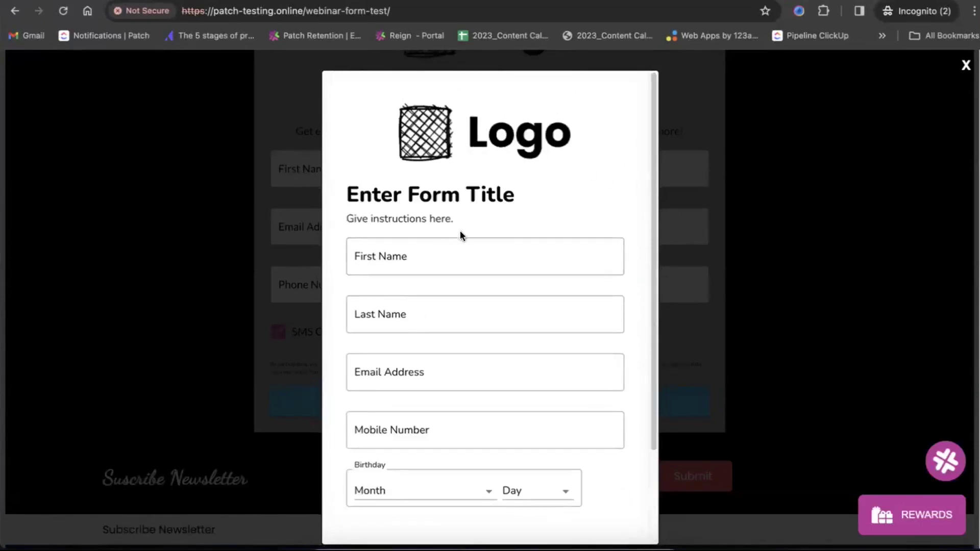
scroll(460, 234, "down", 3)
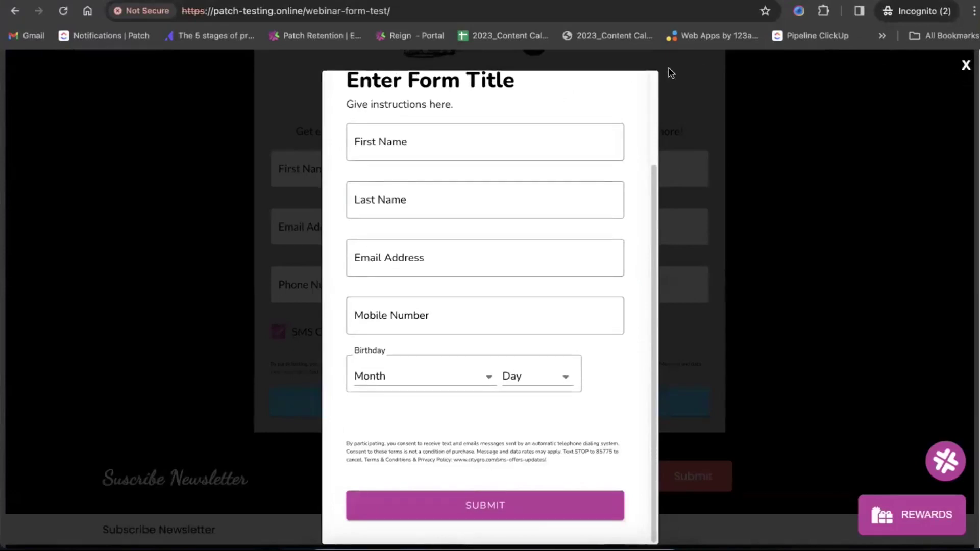
scroll(565, 334, "up", 3)
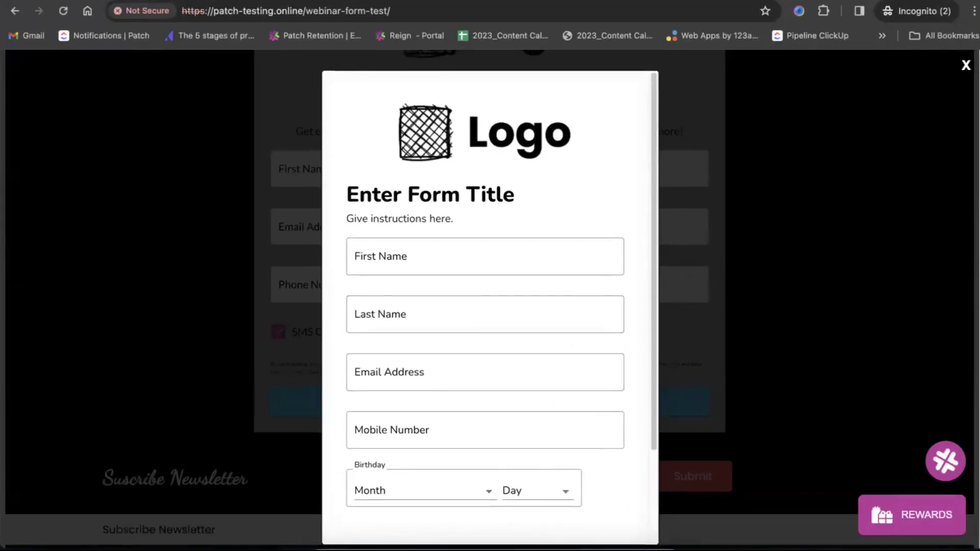
left_click(965, 66)
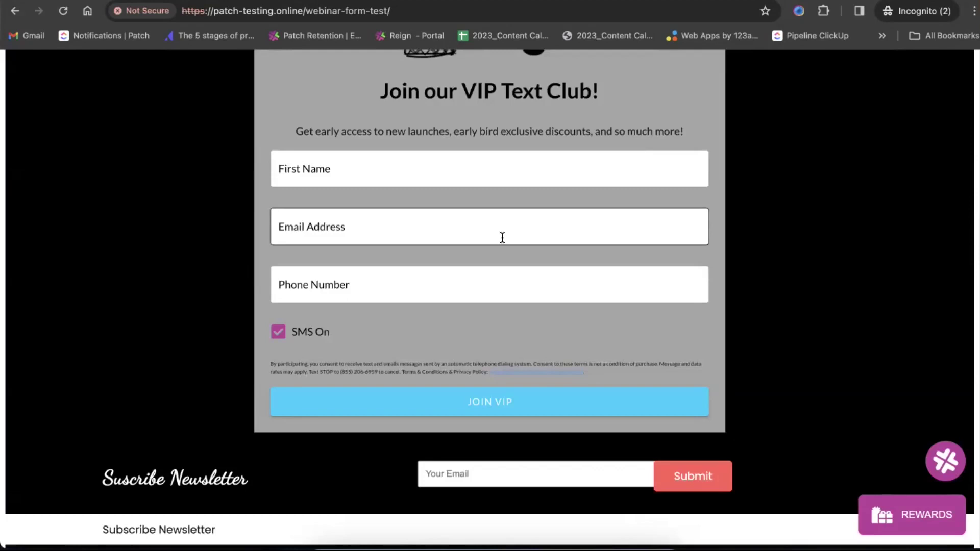
scroll(621, 276, "up", 9)
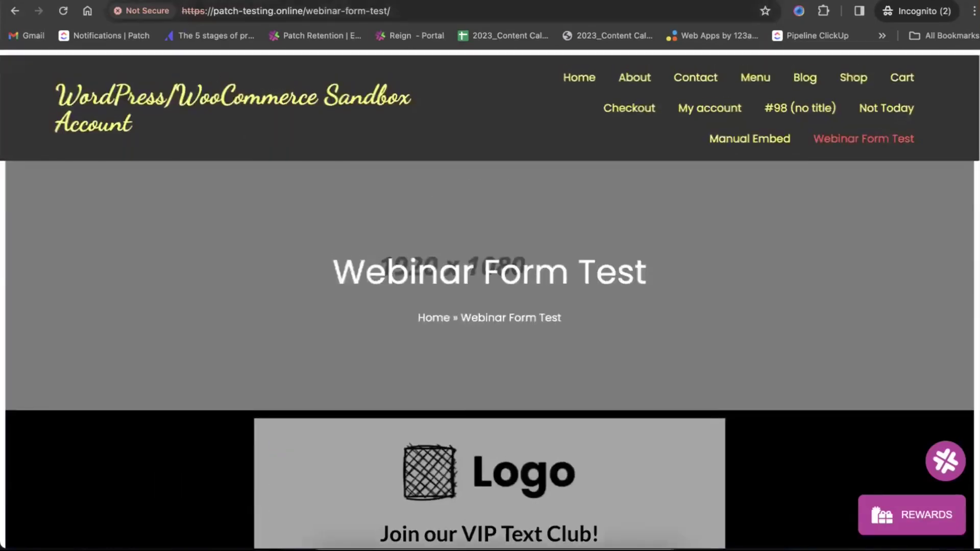
left_click(222, 1)
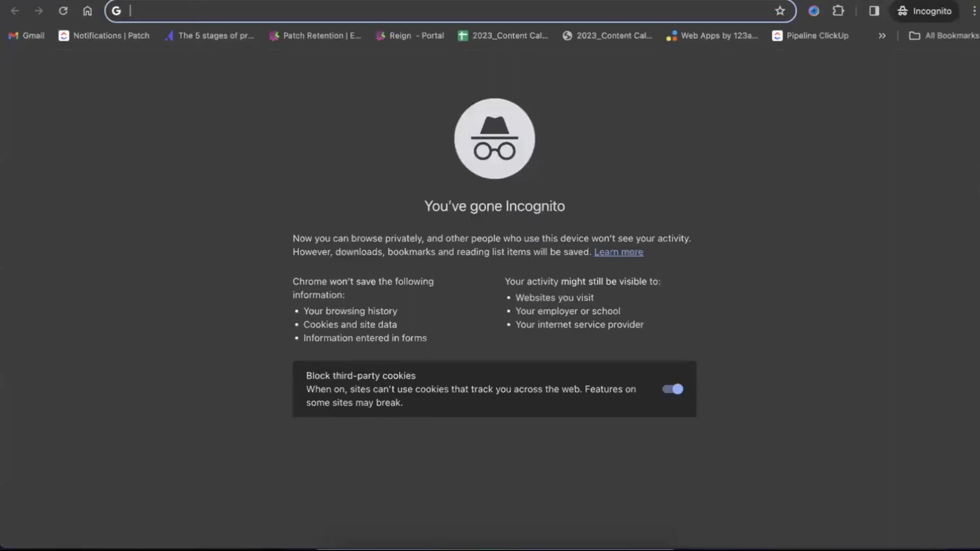
Close the leftover incognito window and return to the form's Installation settings in Patch Retention
left_click(223, 1)
left_click(471, 335)
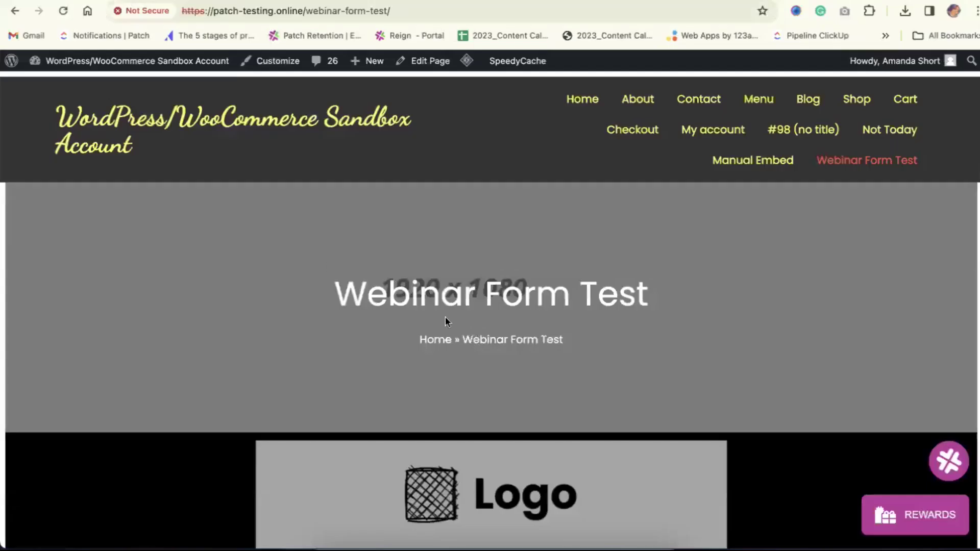
left_click(234, 1)
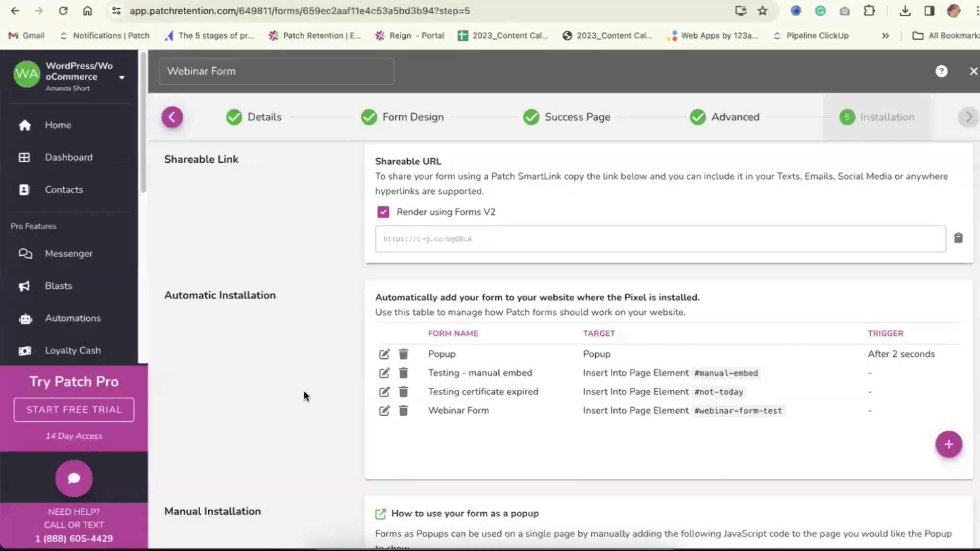
scroll(305, 367, "up", 6)
scroll(309, 278, "down", 2)
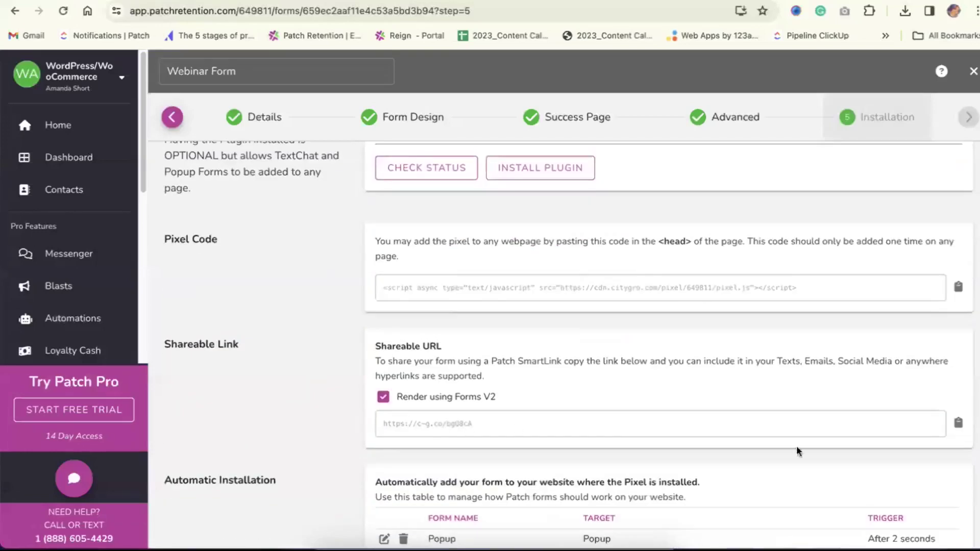
Open the copied Shareable URL in a new tab, then return to the Form Design step
left_click(959, 423)
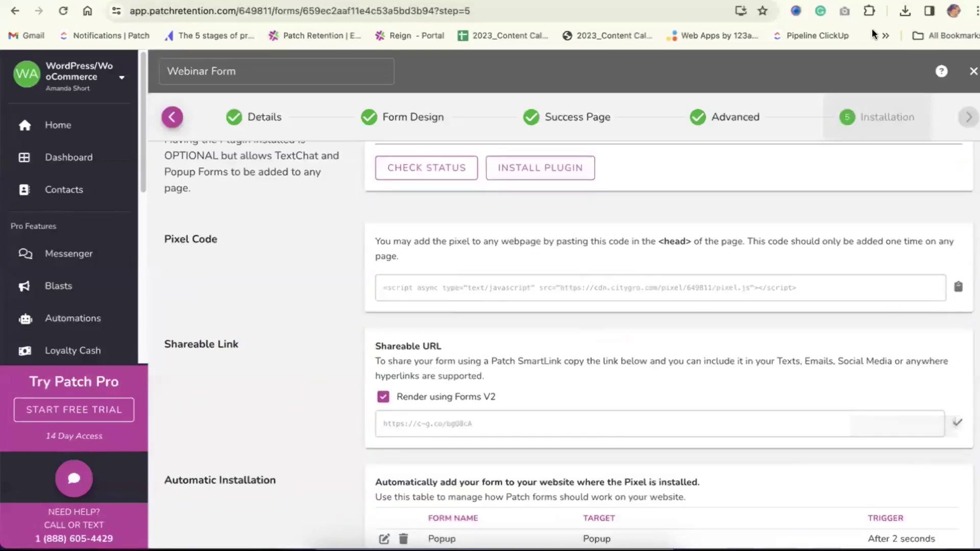
key("ctrl+t")
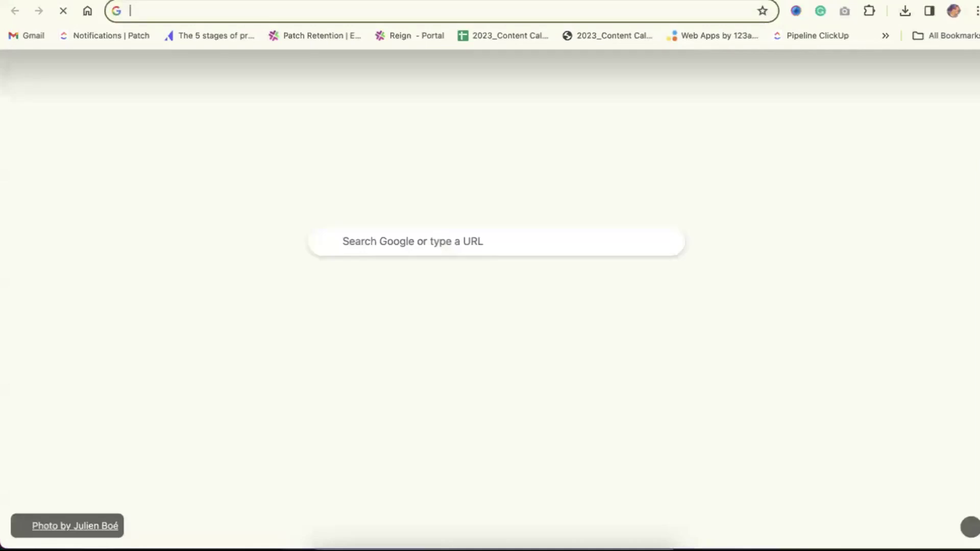
key("ctrl+v")
key("Return")
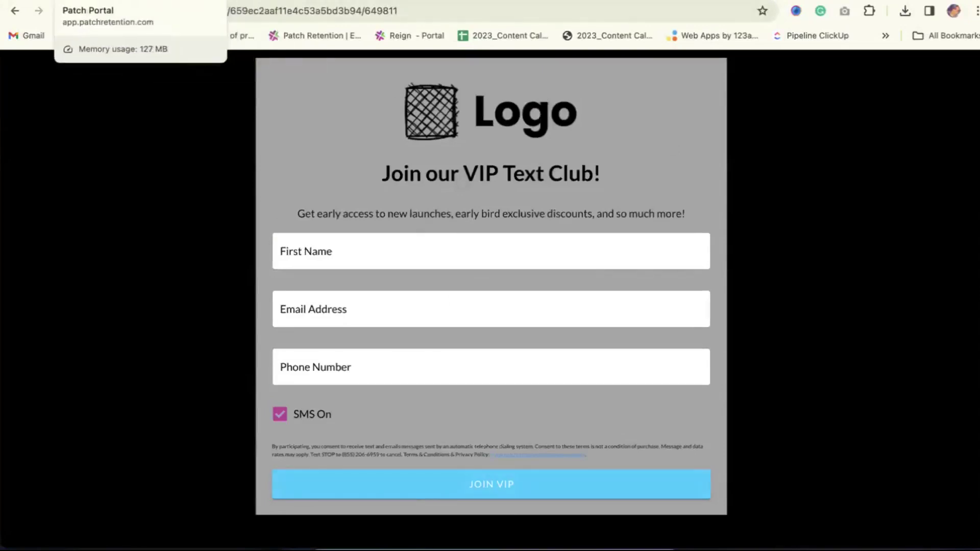
left_click(97, 1)
left_click(406, 117)
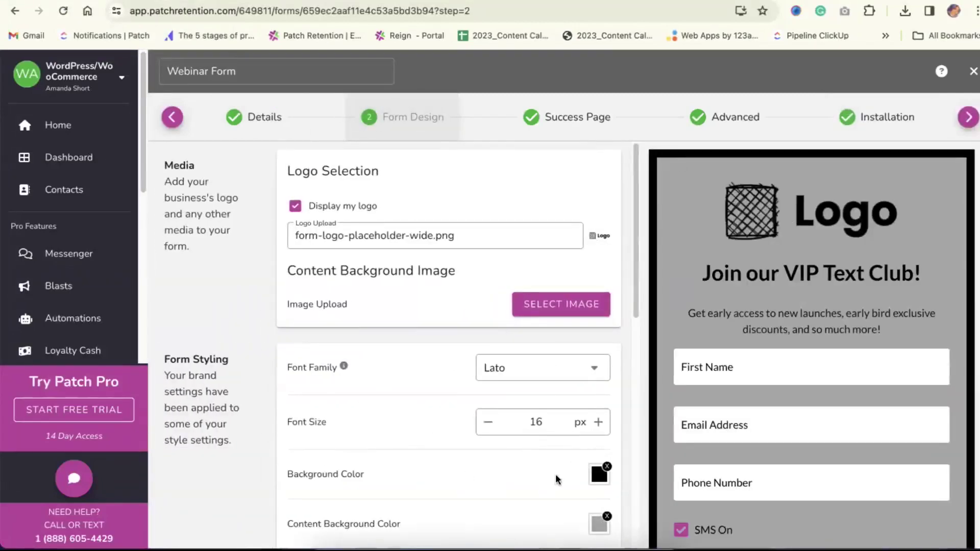
Change the form's Background Color from black to Transparent
left_click(607, 467)
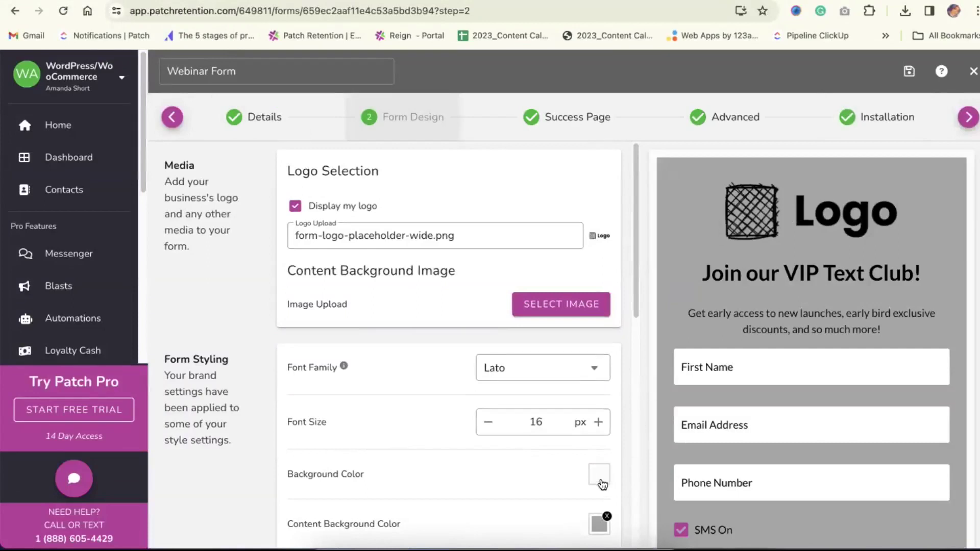
left_click(601, 476)
left_click(638, 289)
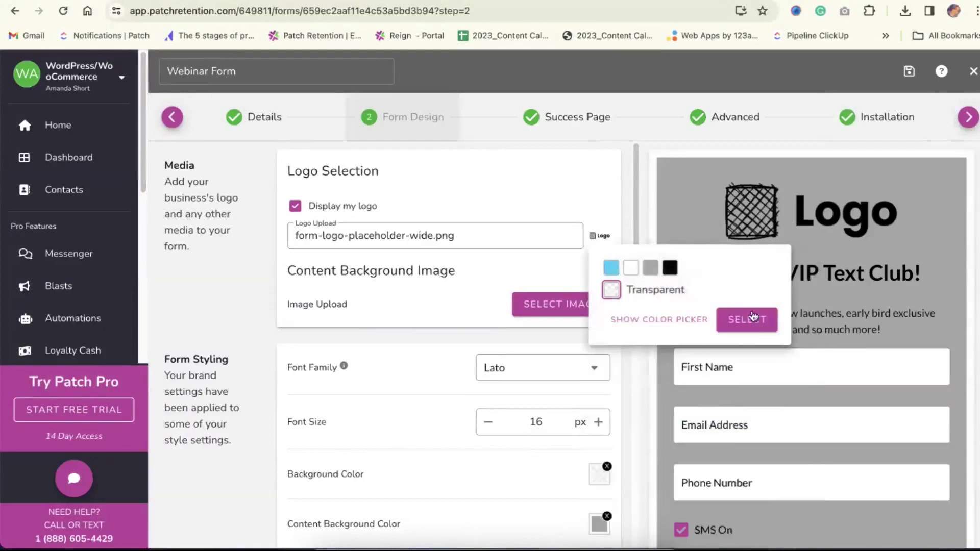
left_click(747, 319)
Advance the wizard through Success Page and Advanced to the Installation step
scroll(616, 449, "down", 2)
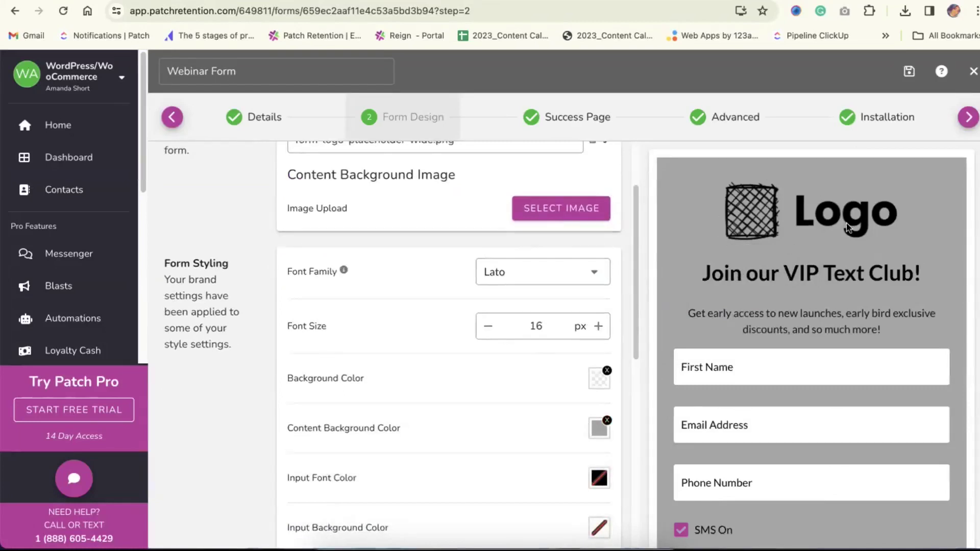
scroll(507, 422, "down", 5)
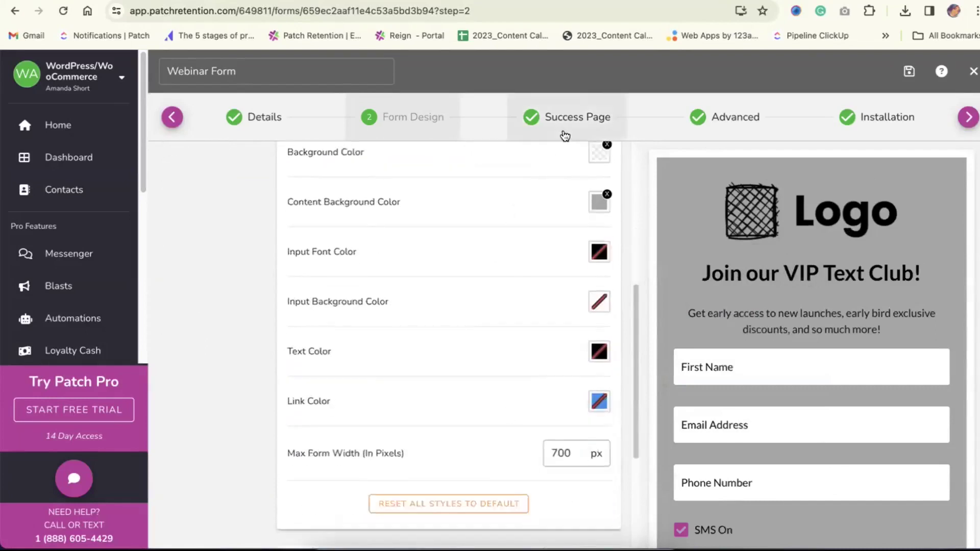
left_click(564, 136)
left_click(752, 131)
left_click(869, 121)
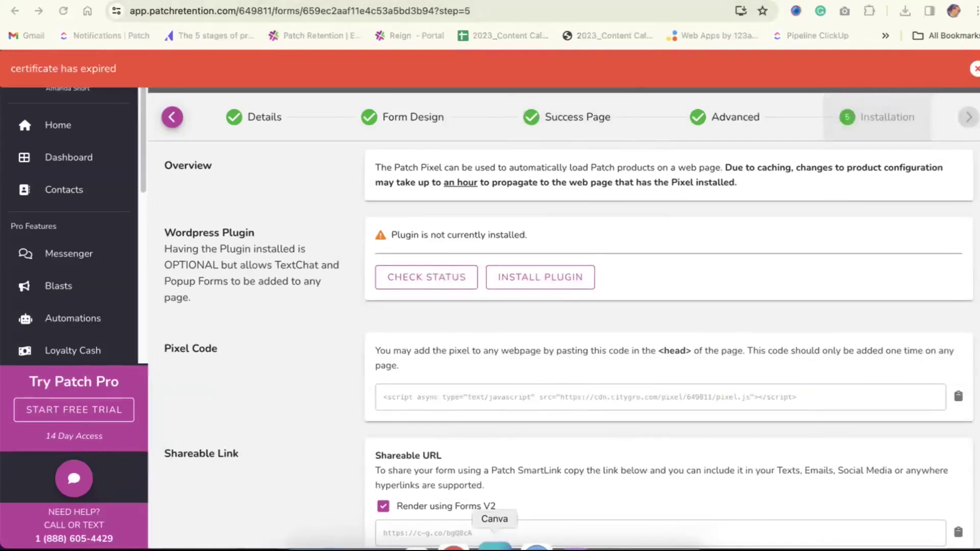
Present the Canva Forms Webinar deck full screen and advance to slide 06, Upcoming Features
left_click(495, 546)
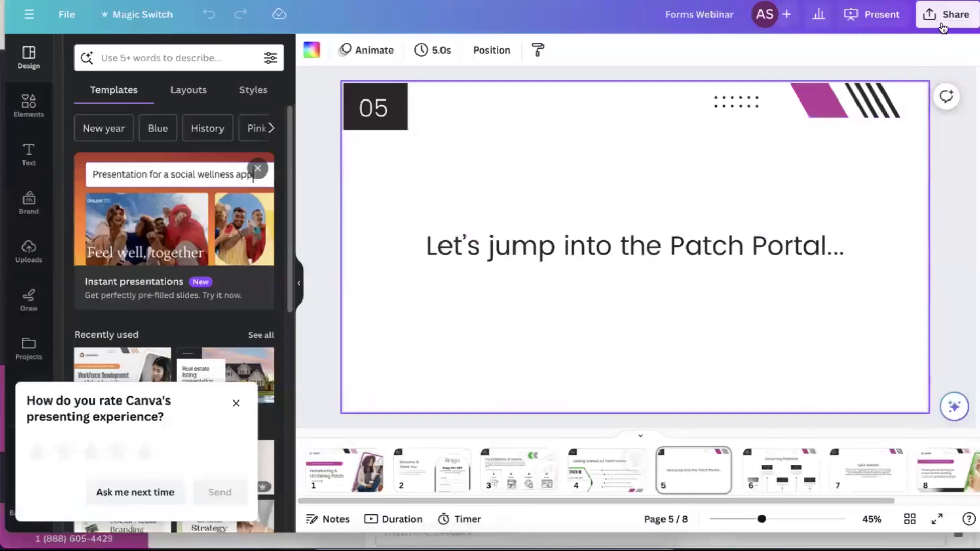
left_click(944, 23)
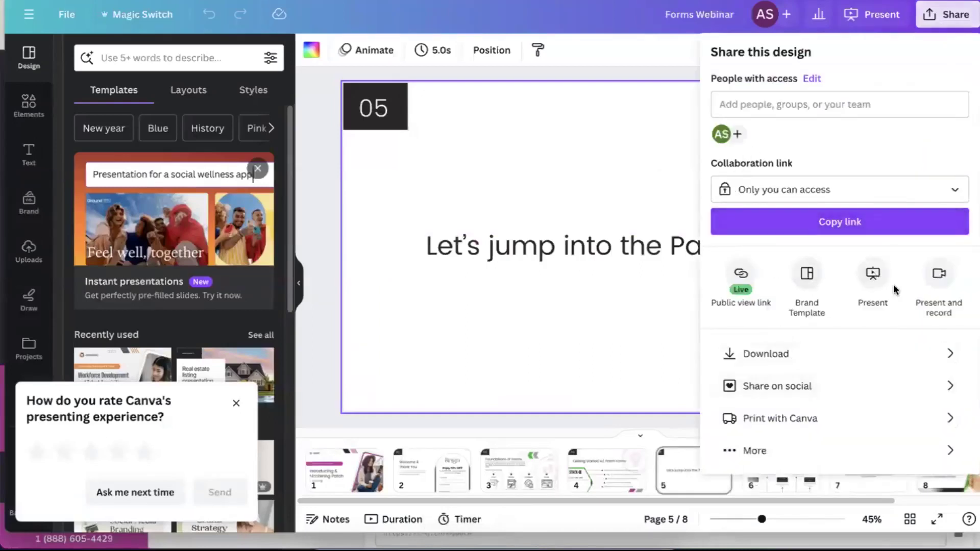
left_click(873, 275)
left_click(863, 365)
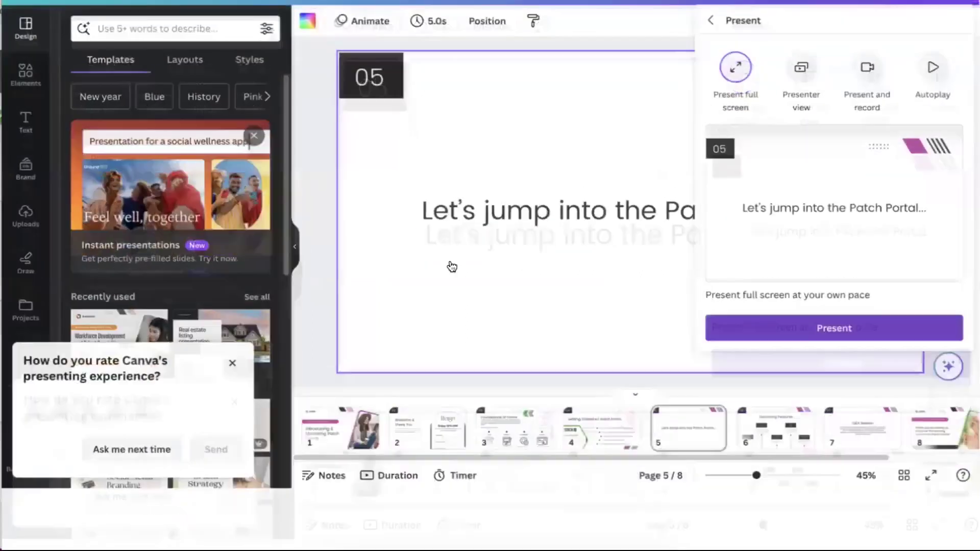
left_click(781, 294)
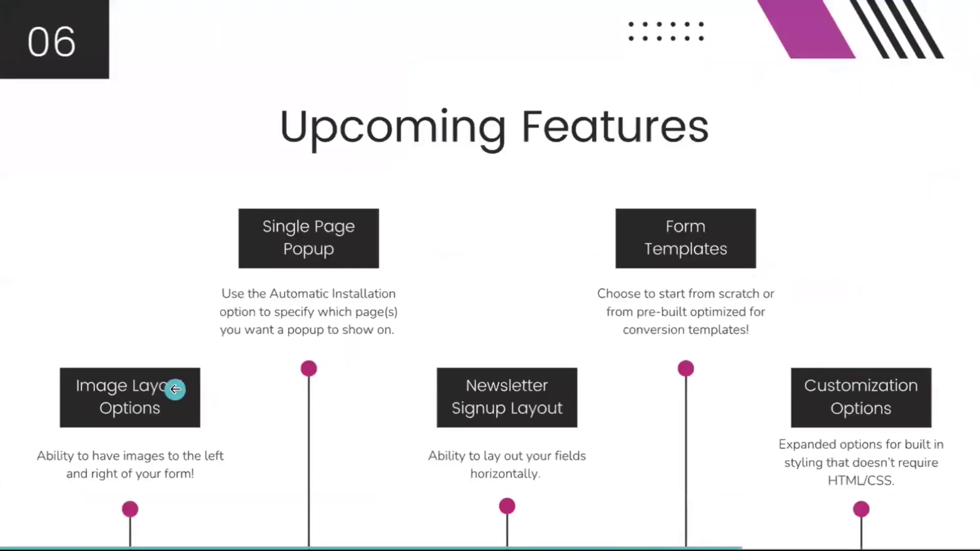